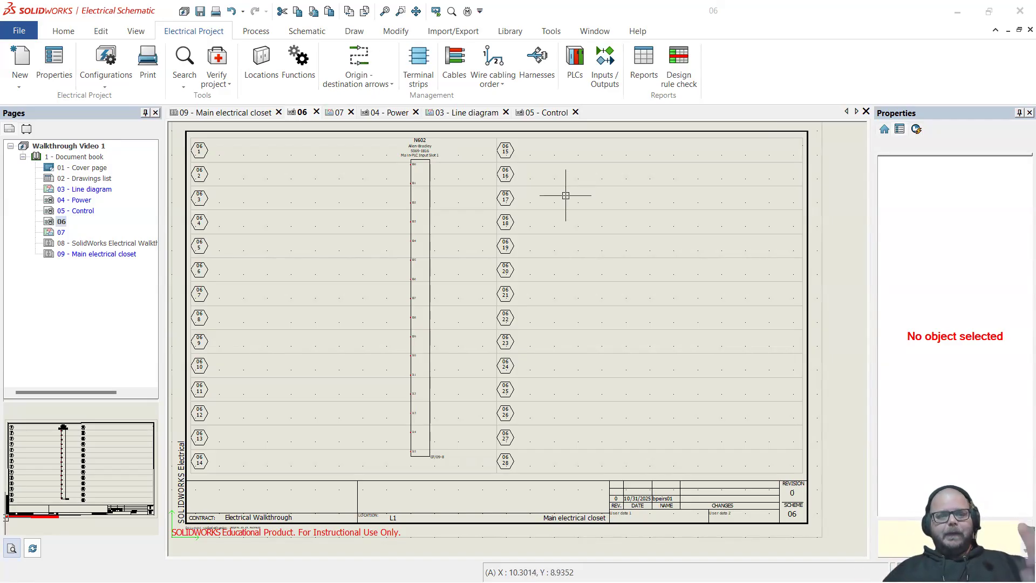
Examine the Main PLC Input Slot 1 symbol on page 06, including its header text and input terminals.
scroll(415, 147, up, 6)
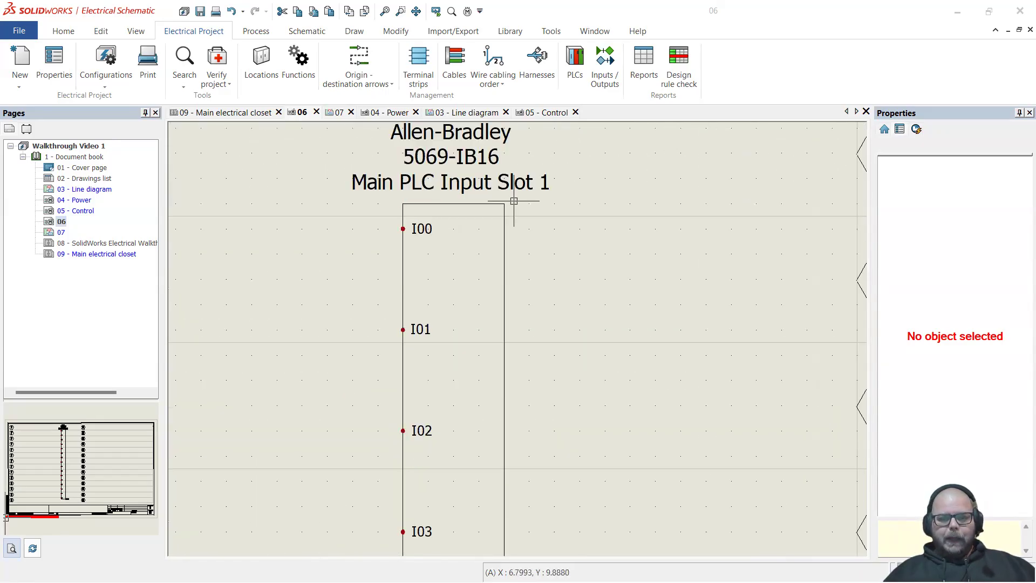
click(468, 185)
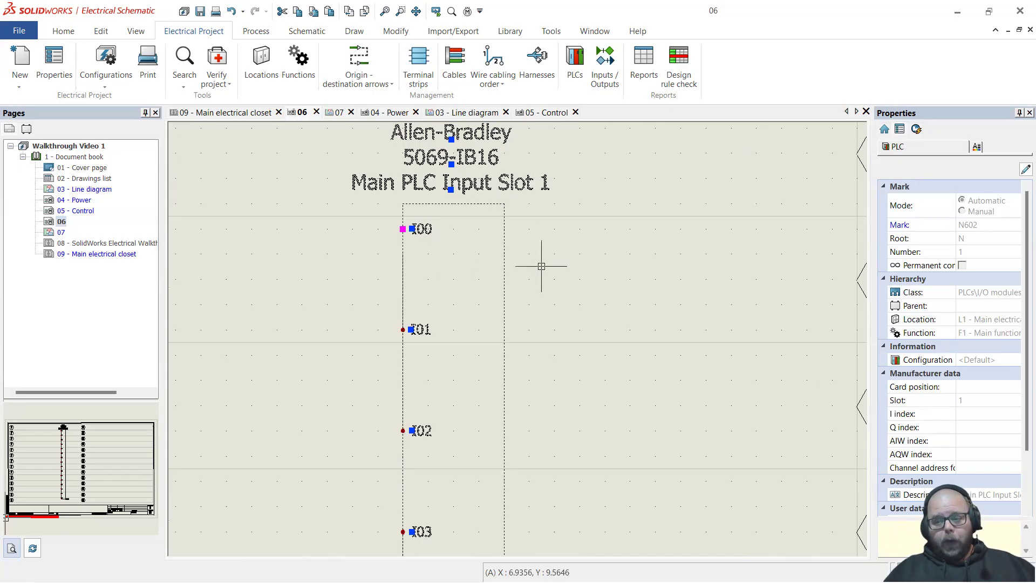
key(Escape)
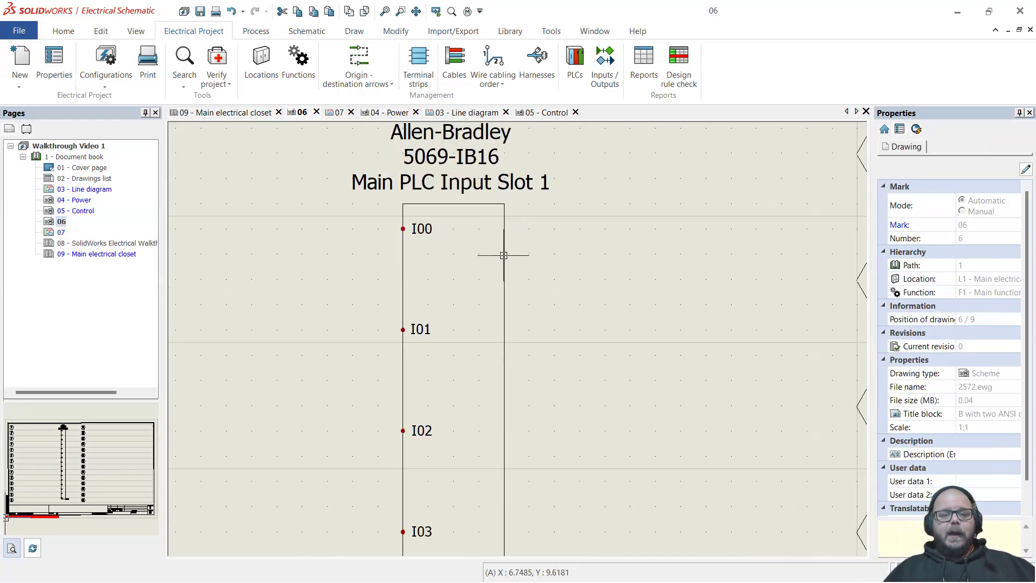
click(503, 254)
key(Escape)
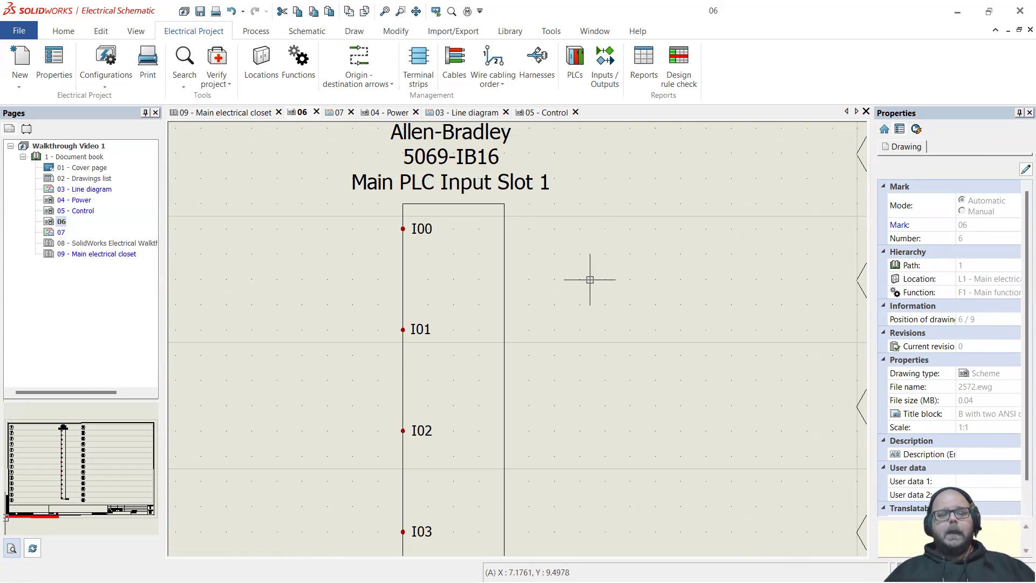
scroll(572, 282, down, 5)
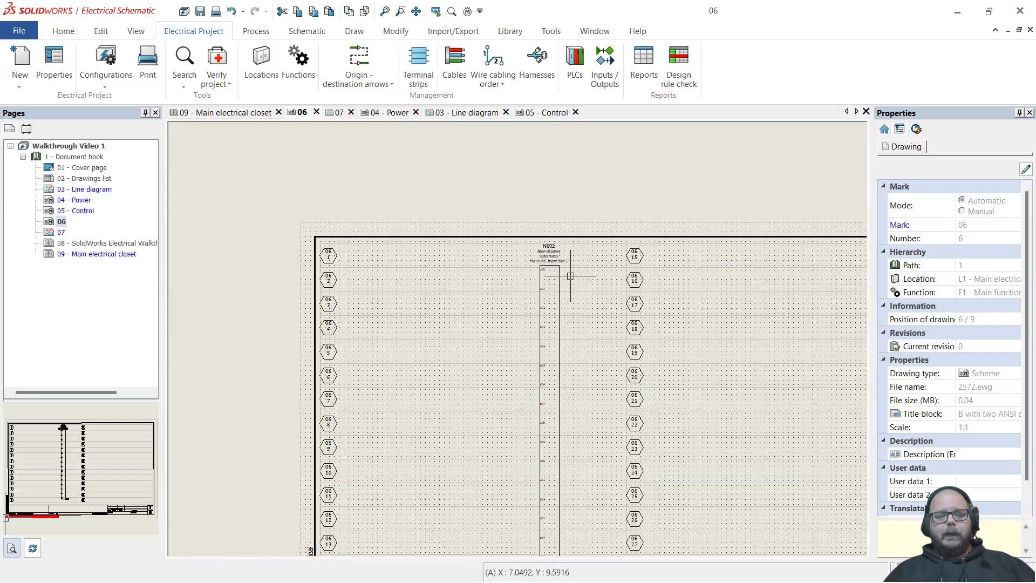
scroll(566, 286, up, 3)
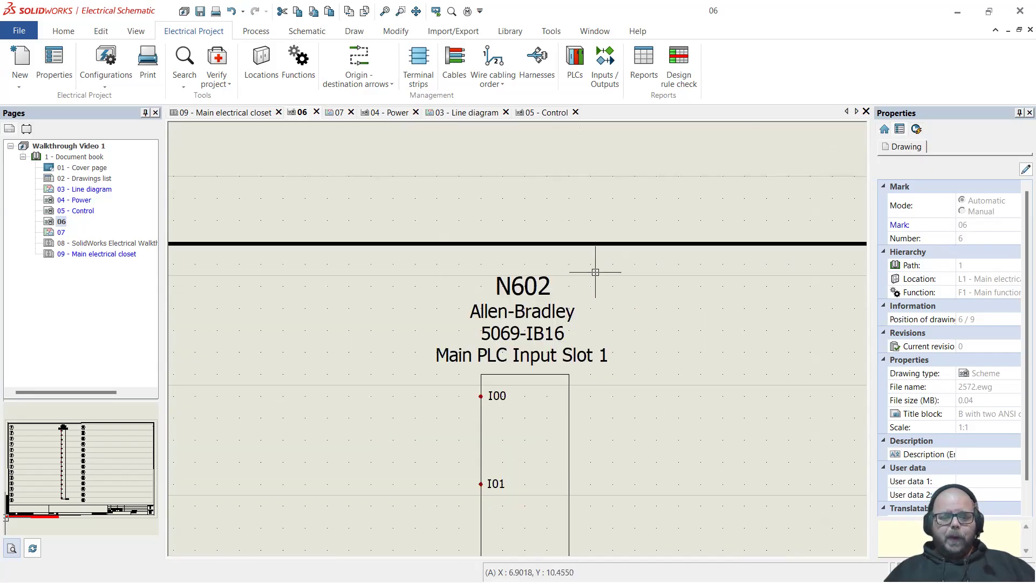
scroll(430, 234, down, 3)
scroll(440, 251, down, 4)
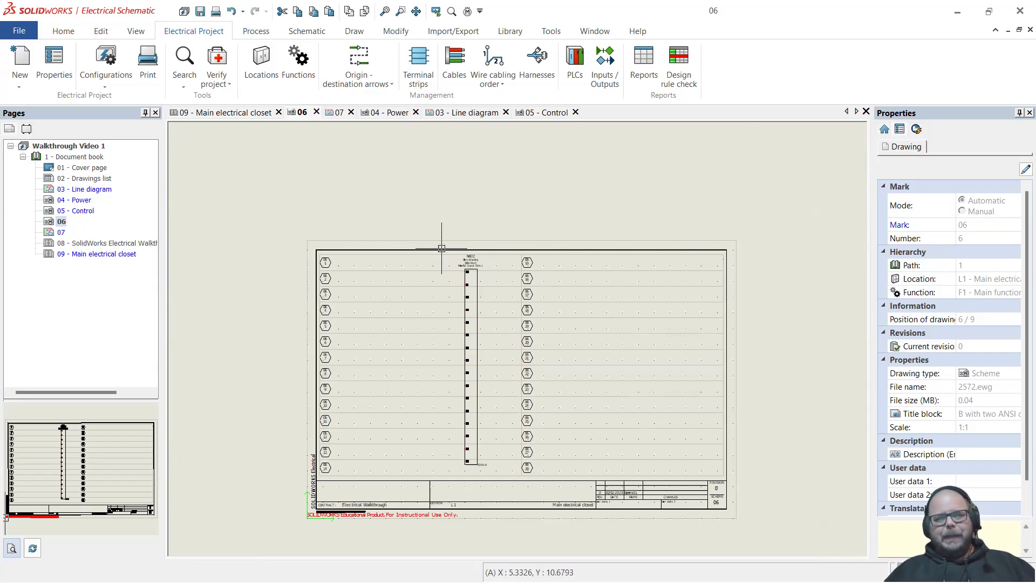
scroll(545, 415, up, 3)
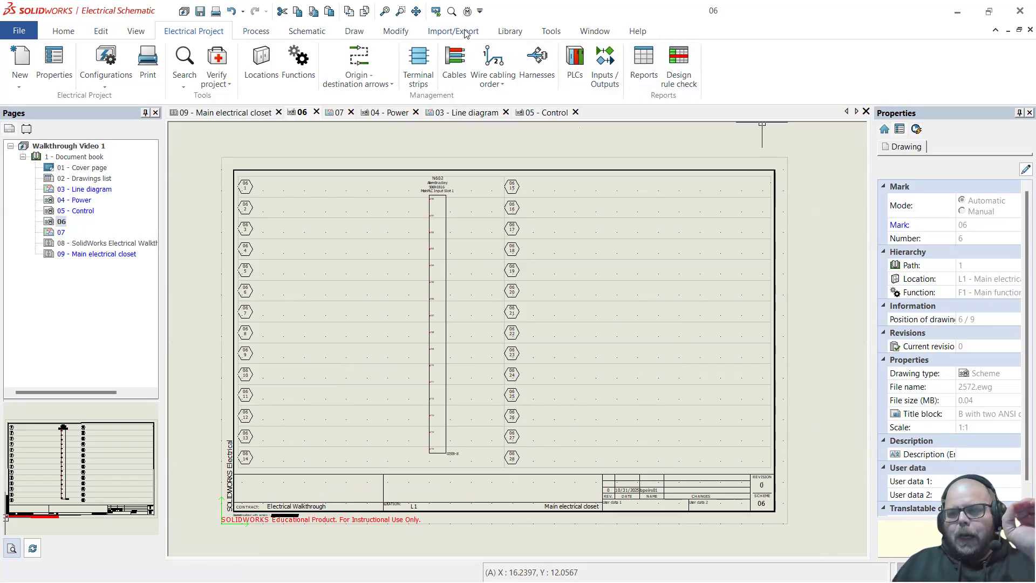
click(319, 33)
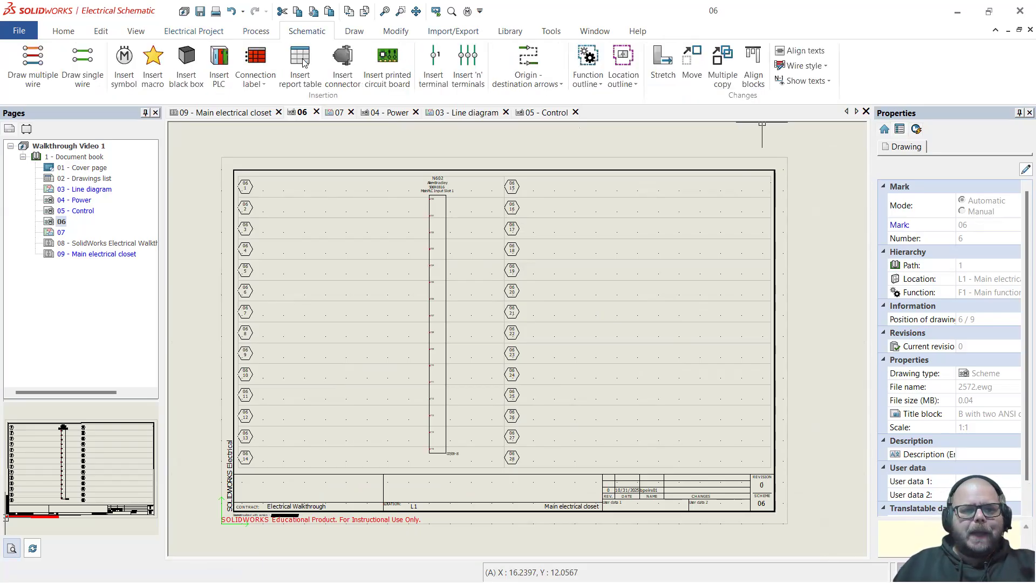
click(216, 80)
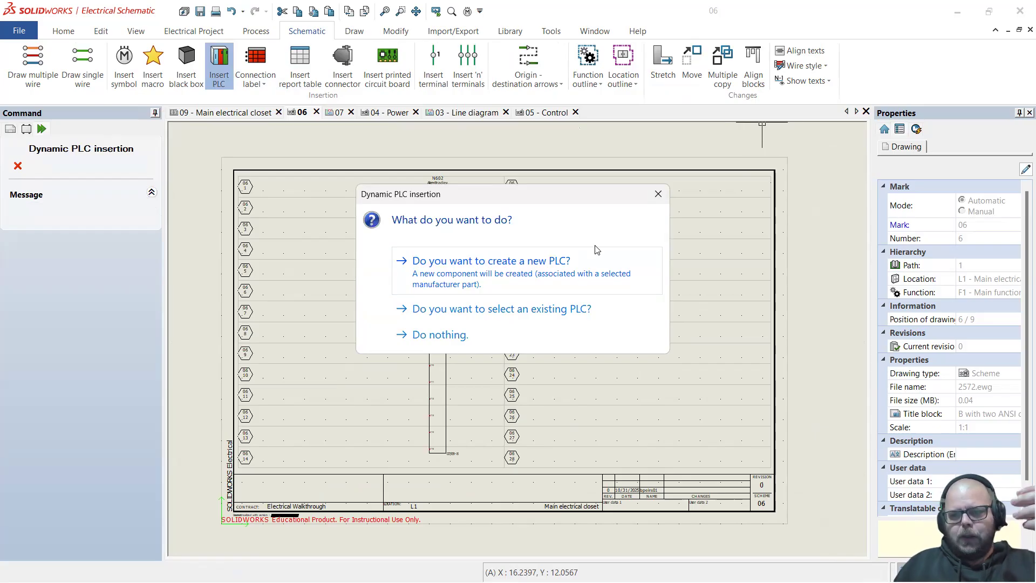
click(658, 195)
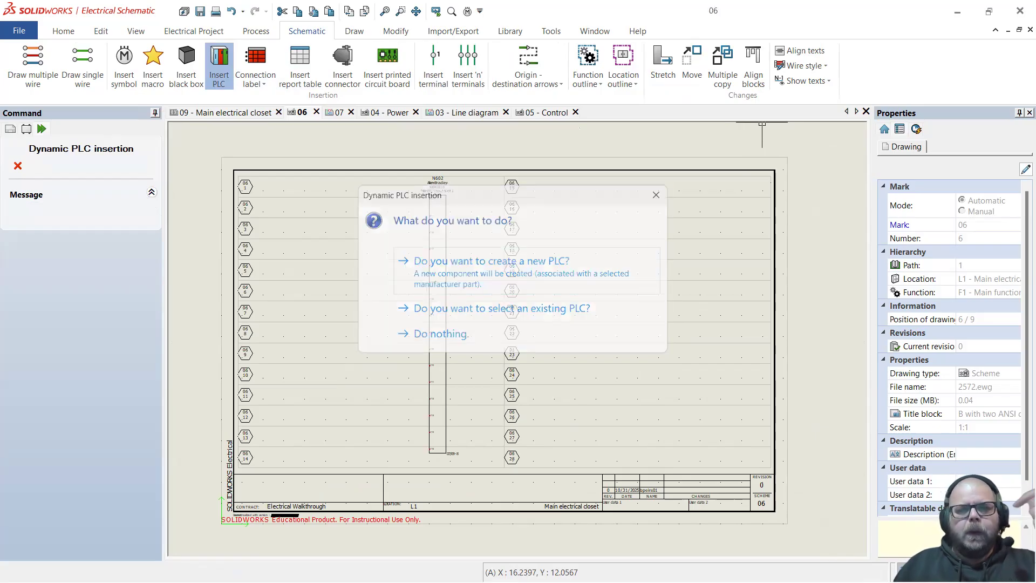
click(441, 233)
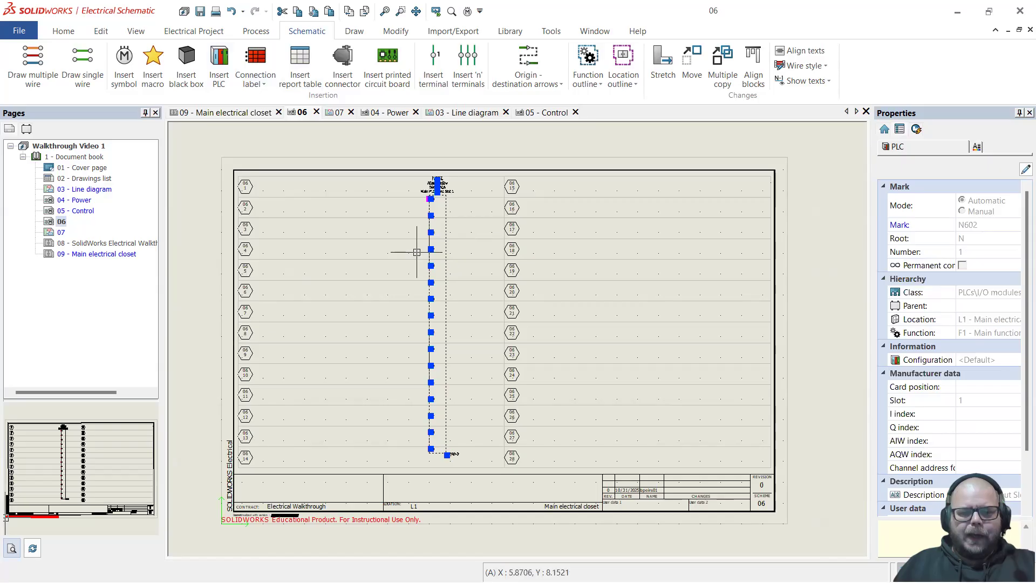
click(601, 230)
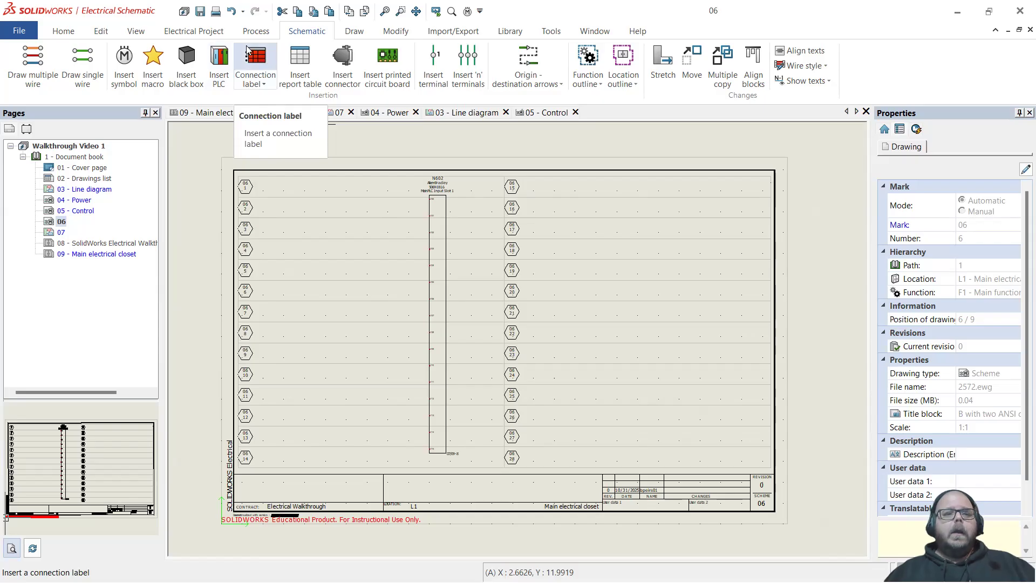
Delete the N1 PLC with reference 5069-L306ER from the project's PLC management list.
click(214, 34)
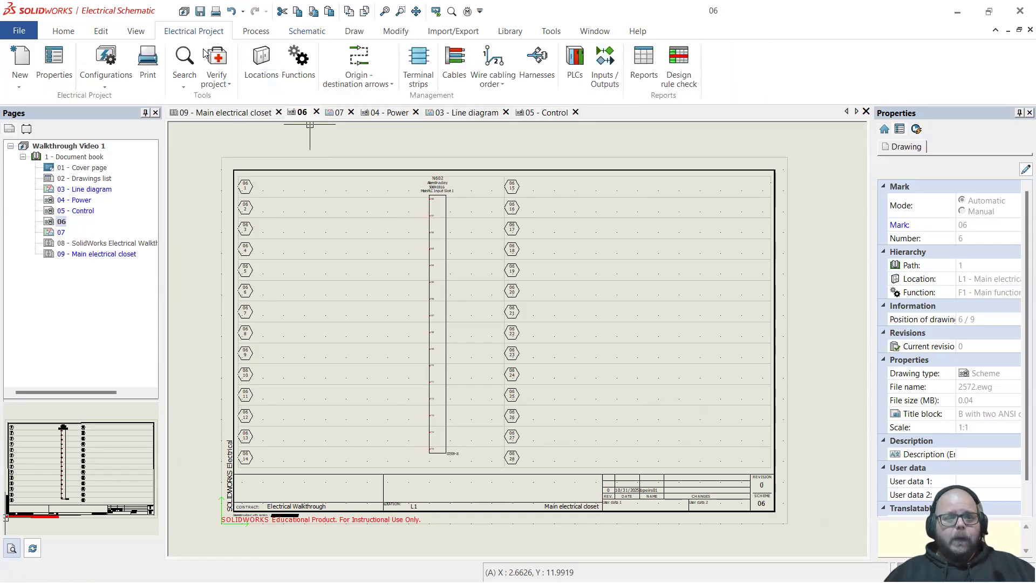
click(575, 65)
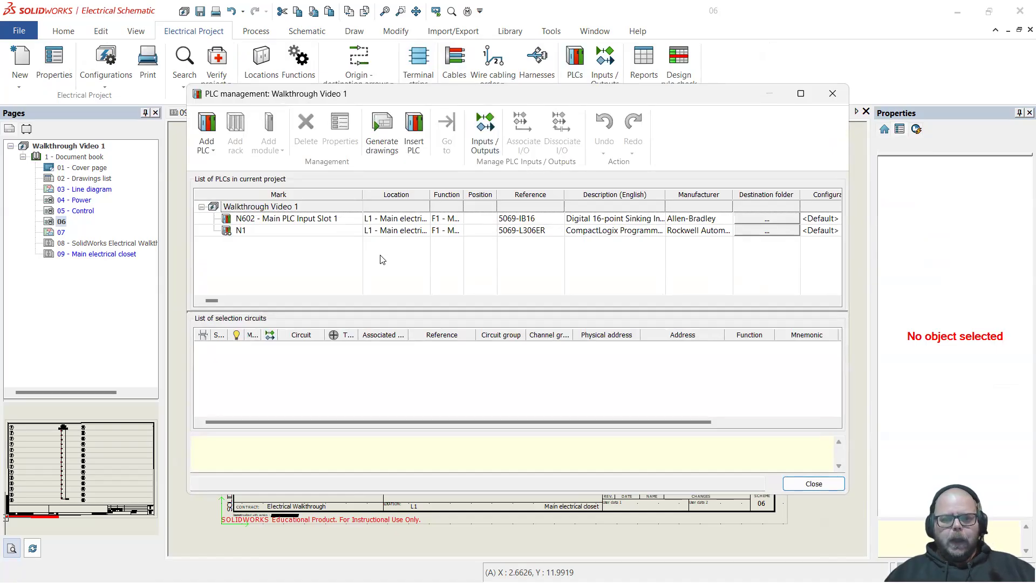
click(292, 231)
click(305, 132)
click(564, 332)
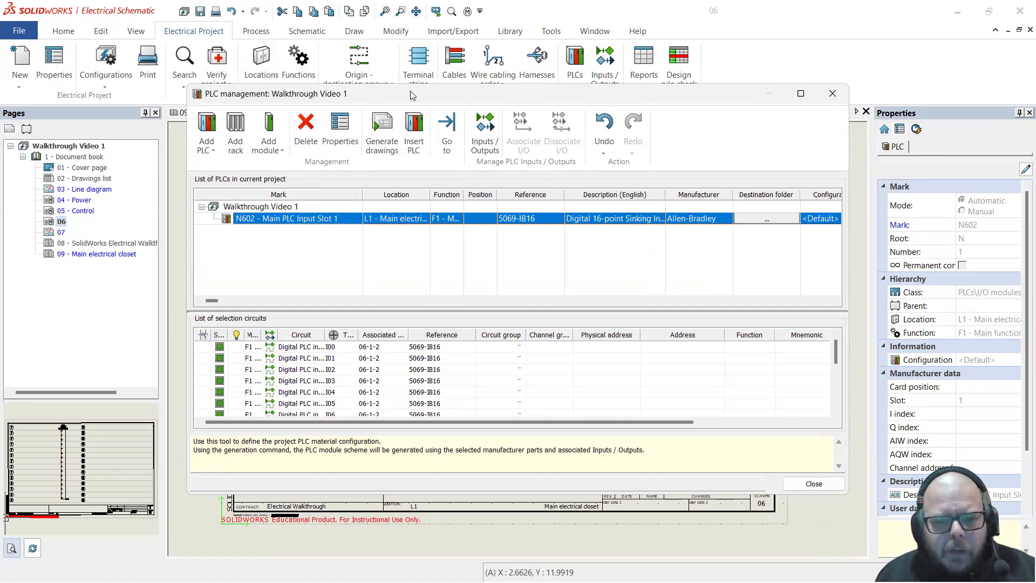
drag(410, 93, 600, 145)
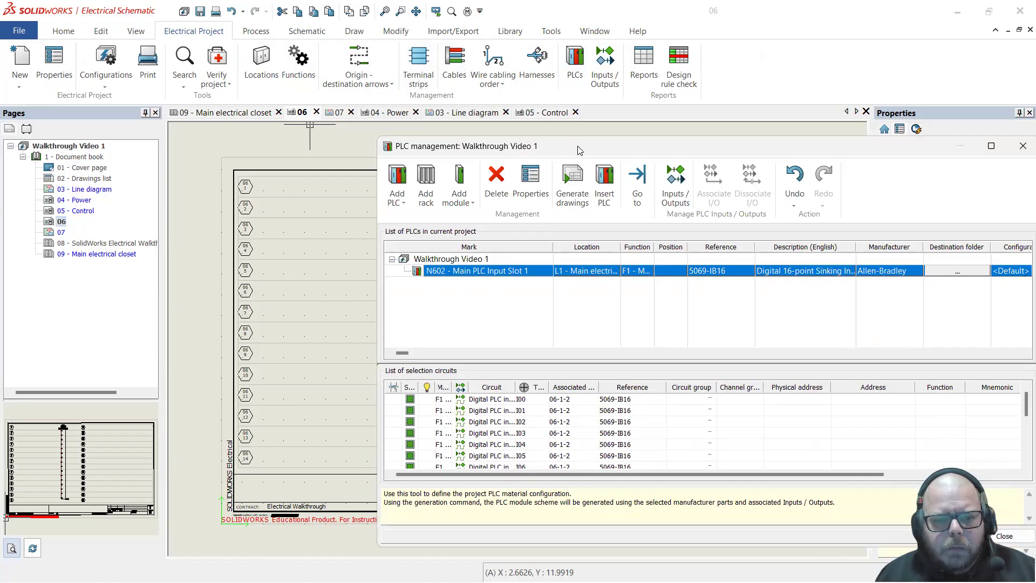
drag(578, 146, 349, 107)
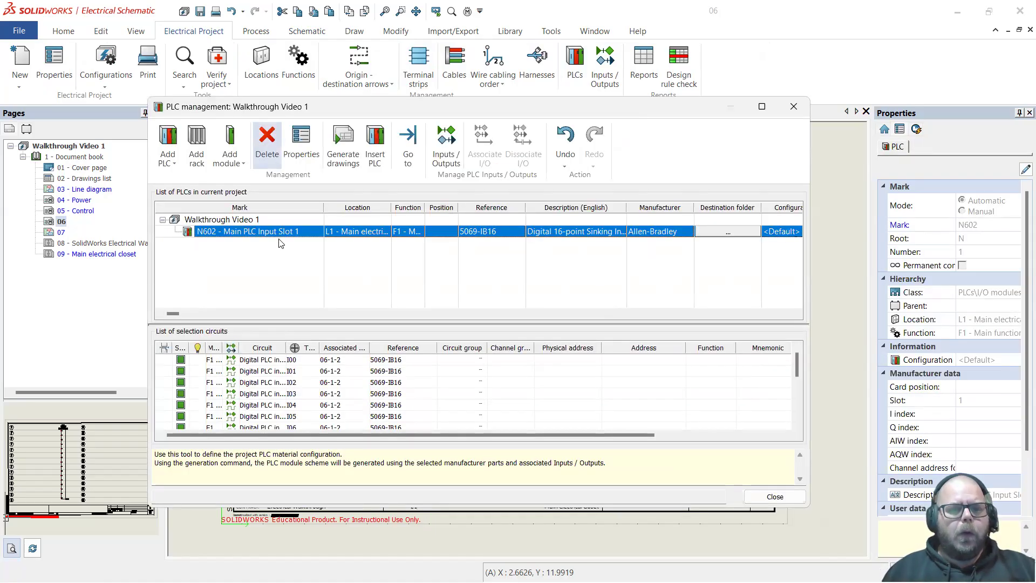
click(278, 243)
click(260, 234)
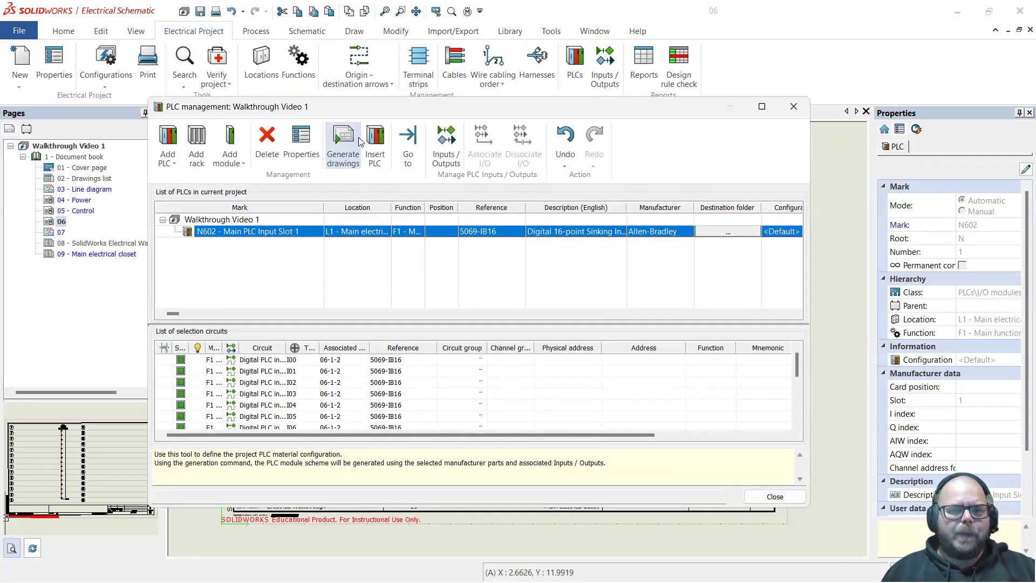
mouse_move(378, 110)
mouse_down()
mouse_move(472, 184)
mouse_move(679, 148)
mouse_move(384, 72)
mouse_up()
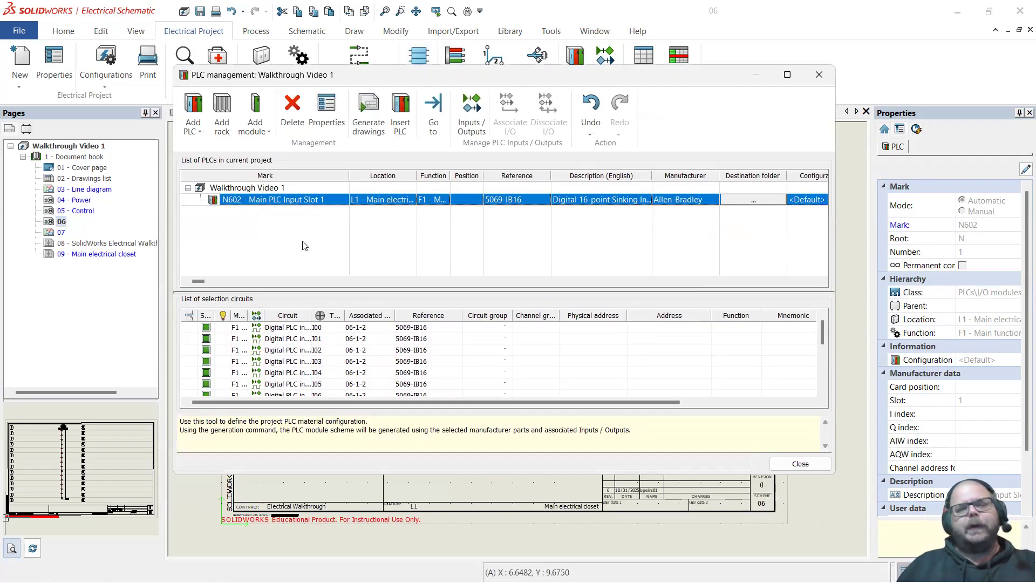
click(281, 249)
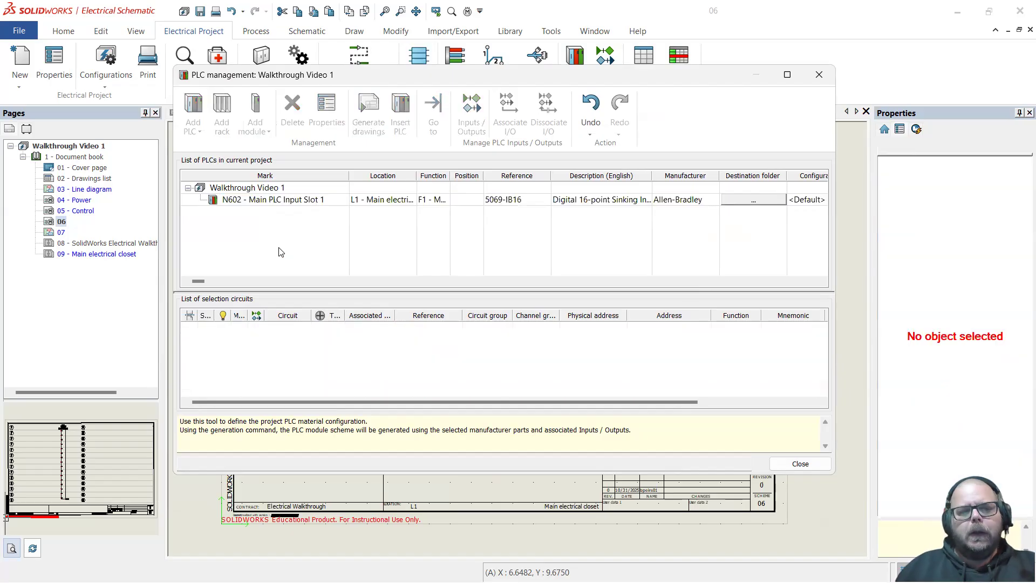
click(254, 190)
click(250, 199)
Start adding a PLC mark under the Walkthrough Video 1 project and review its component properties.
click(237, 188)
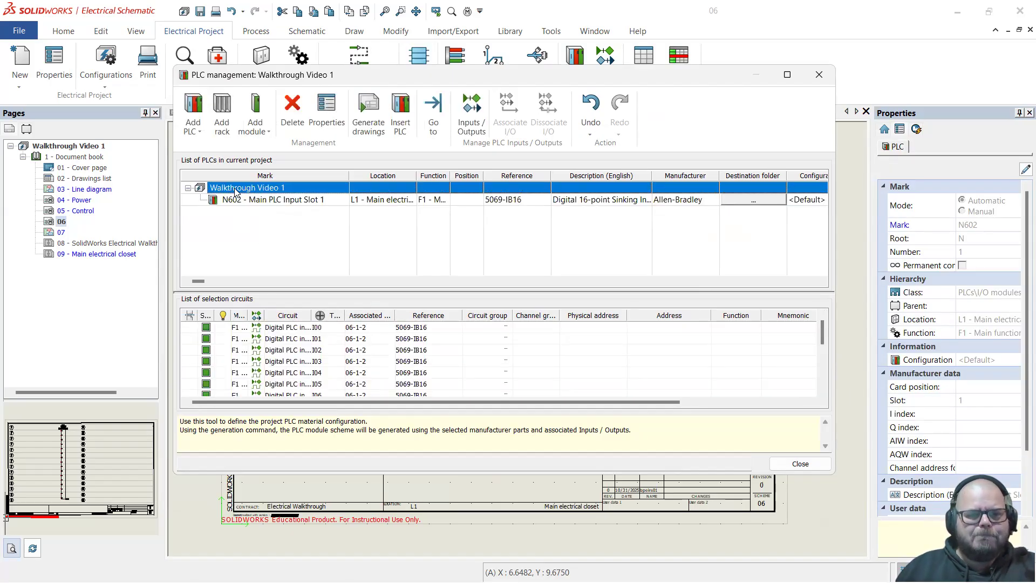
click(192, 117)
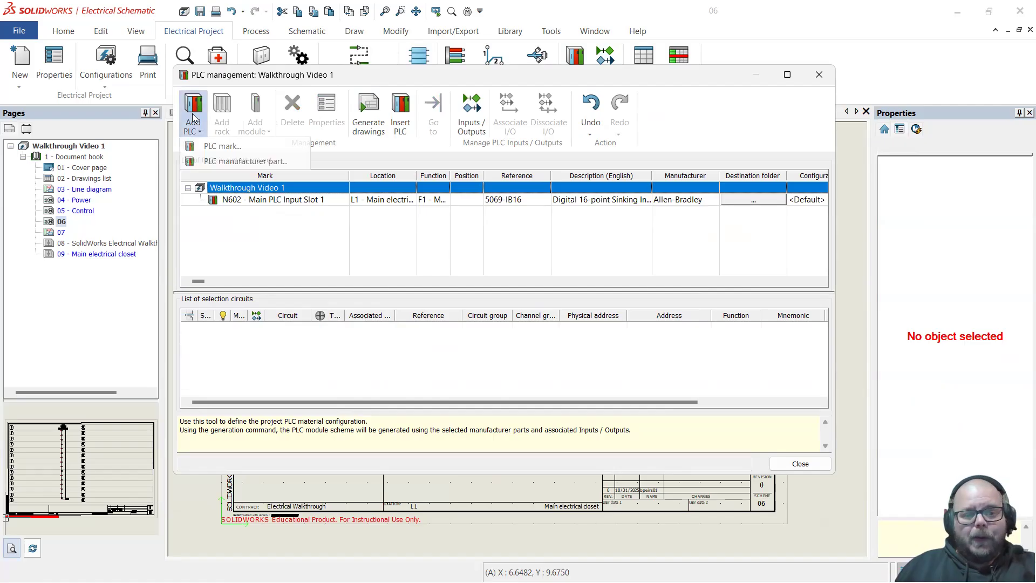
click(216, 147)
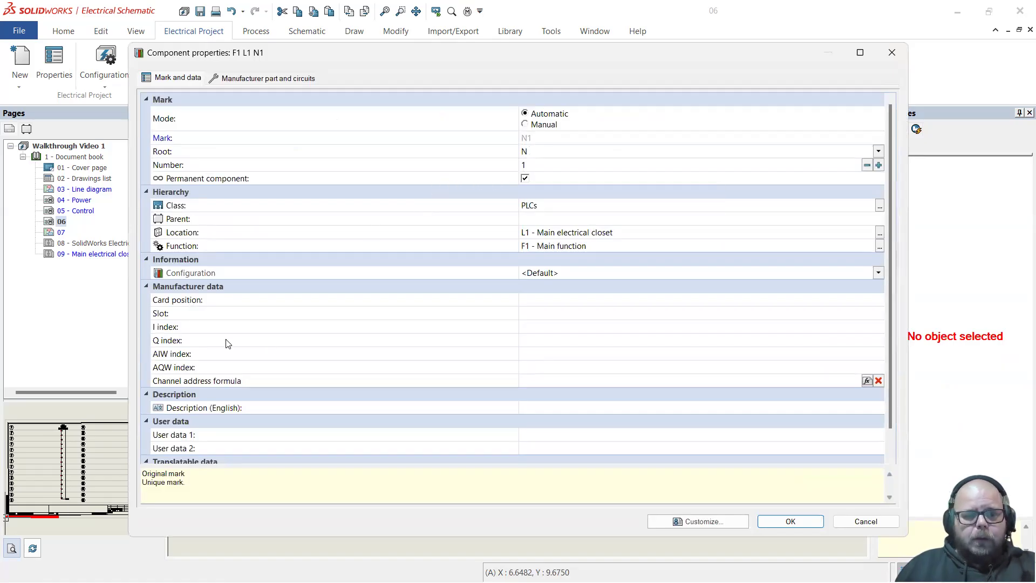
scroll(221, 339, down, 1)
scroll(220, 340, up, 1)
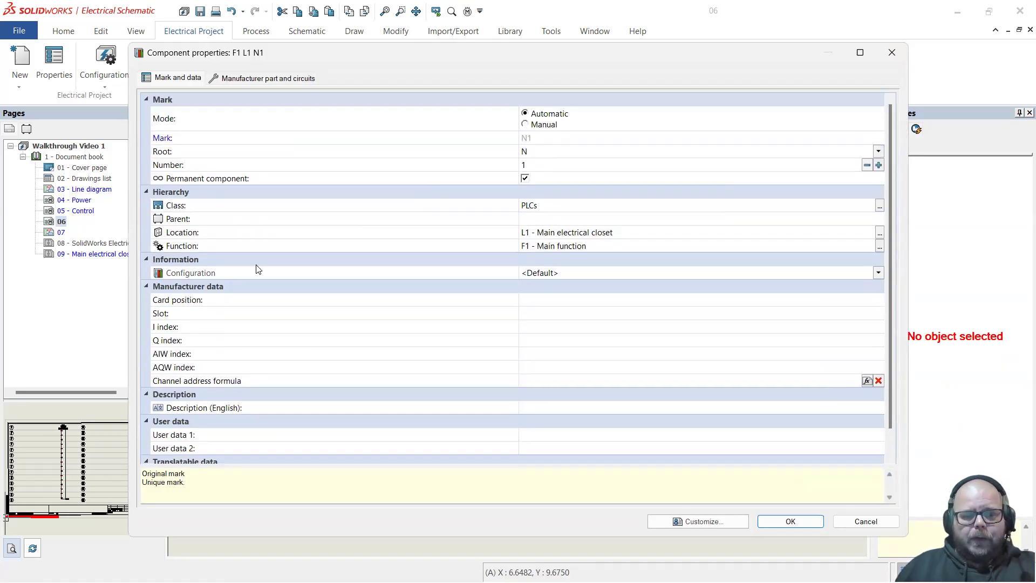
Open the manufacturer part selection for the new PLC and set the part type filter to <All>.
click(241, 79)
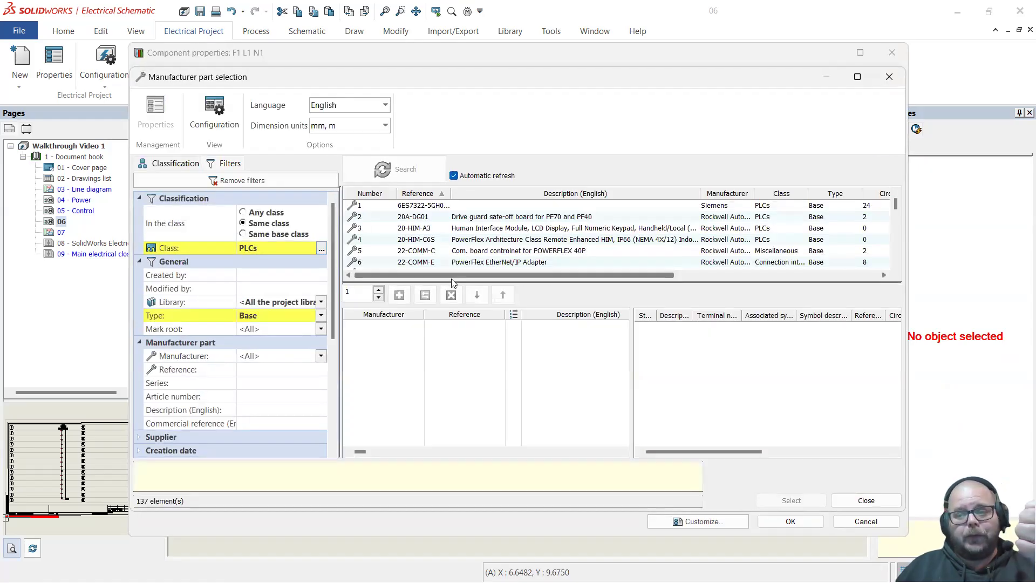
click(321, 317)
click(275, 330)
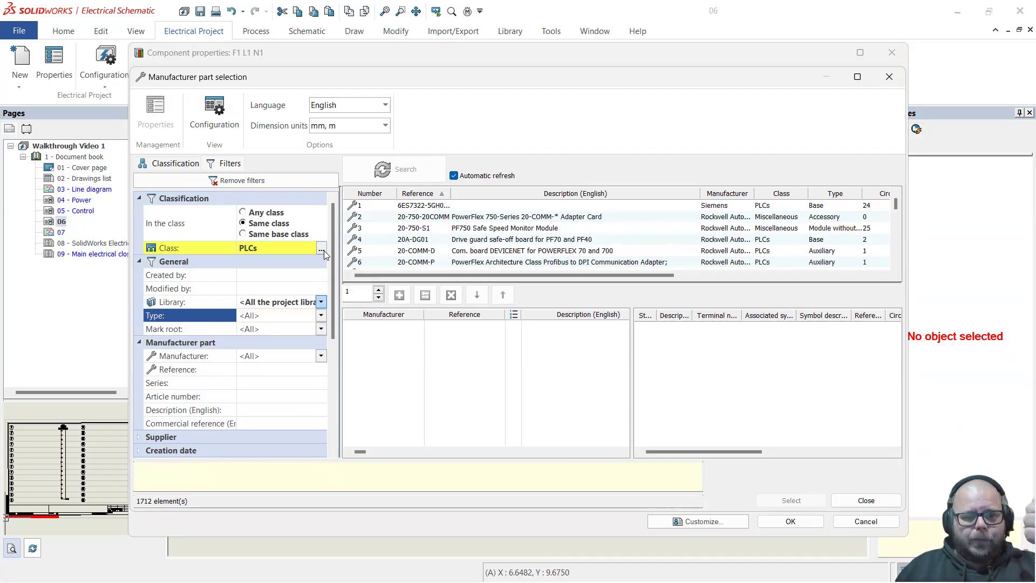
Browse the PLCs class part list for the CompactLogix controllers in the 5069 series.
scroll(469, 241, down, 20)
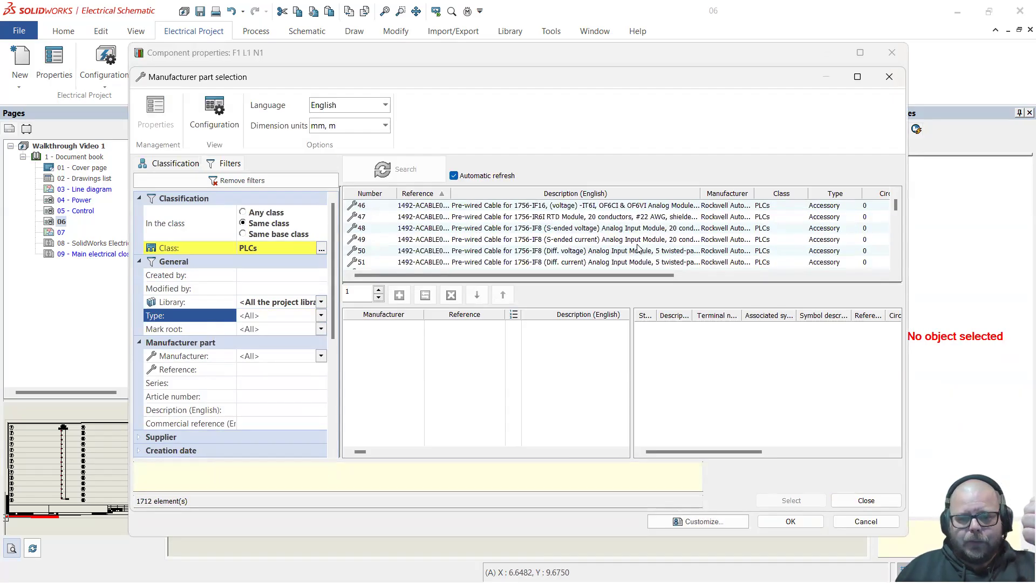
drag(893, 204, 902, 262)
scroll(506, 238, up, 5)
scroll(506, 241, up, 15)
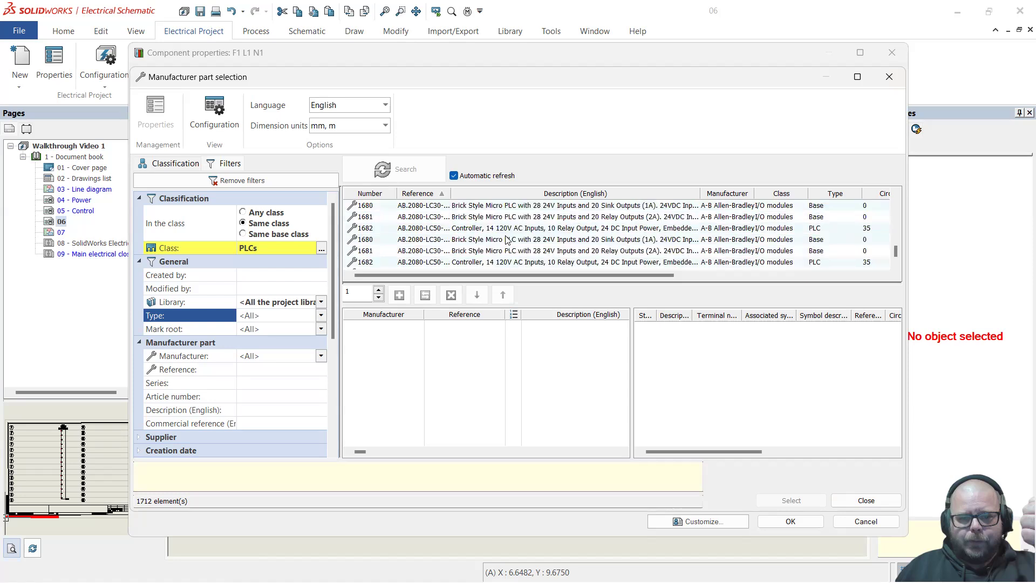
scroll(505, 233, up, 20)
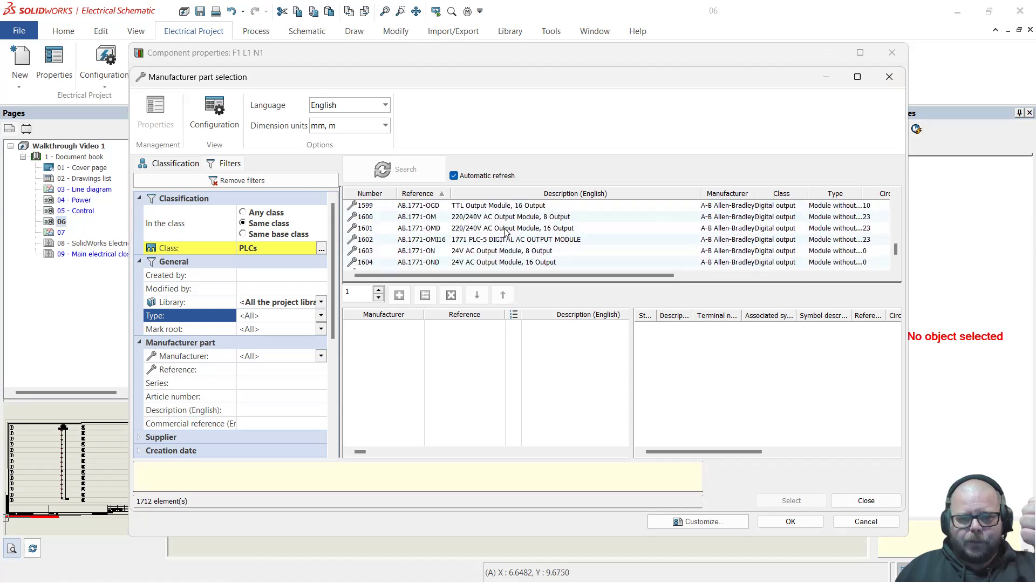
scroll(506, 231, up, 20)
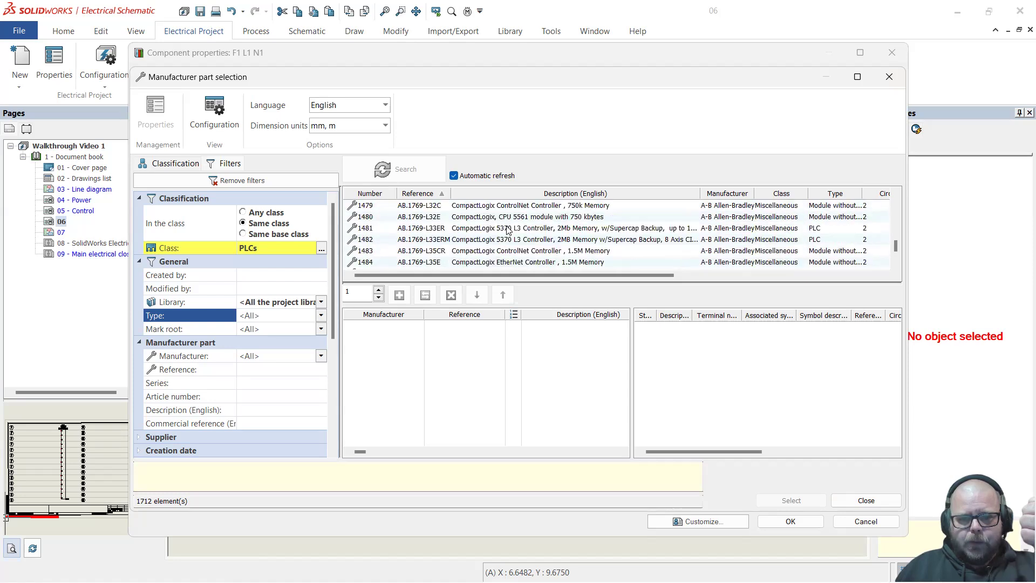
scroll(507, 231, up, 20)
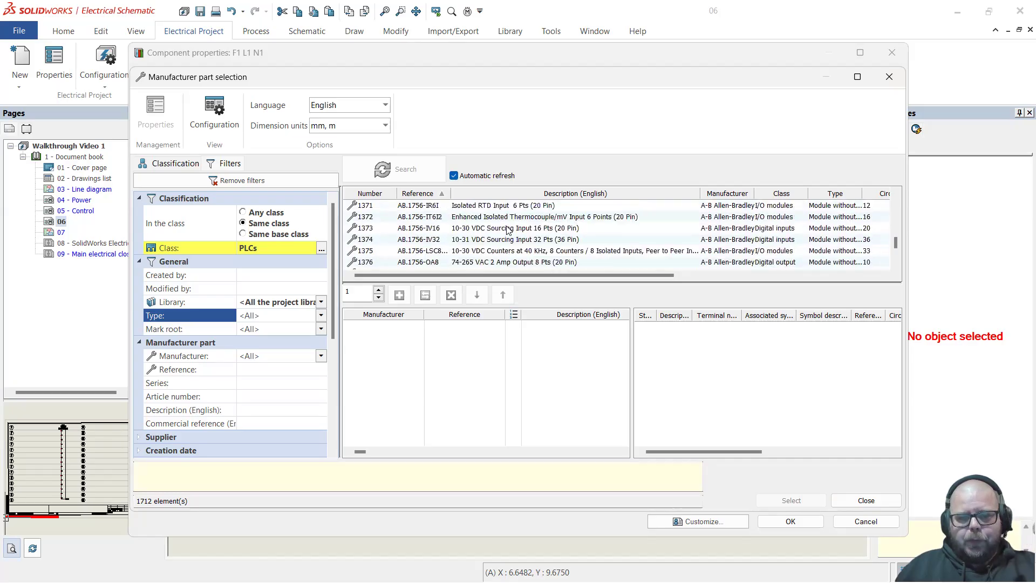
scroll(507, 230, up, 19)
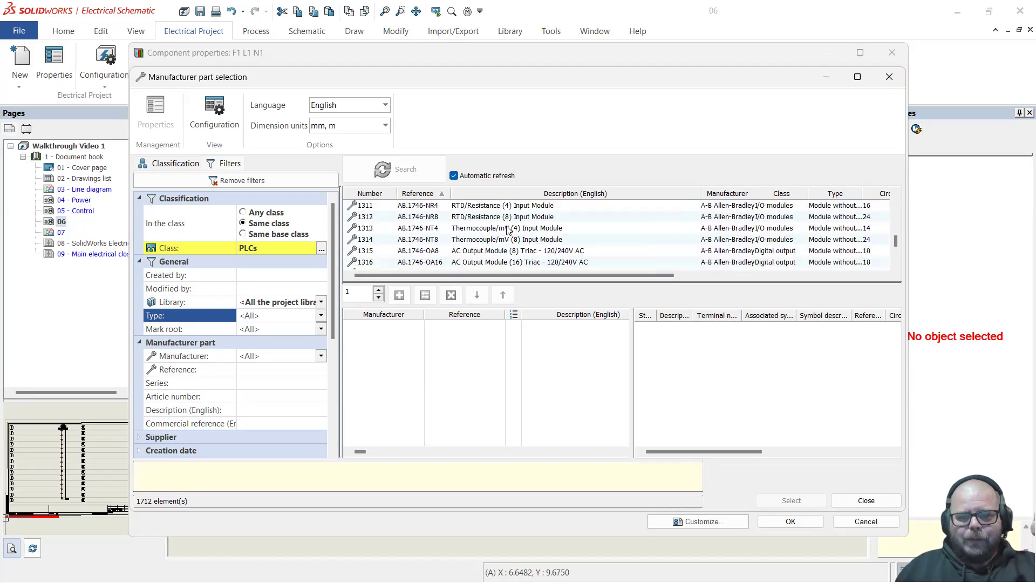
scroll(507, 230, up, 3)
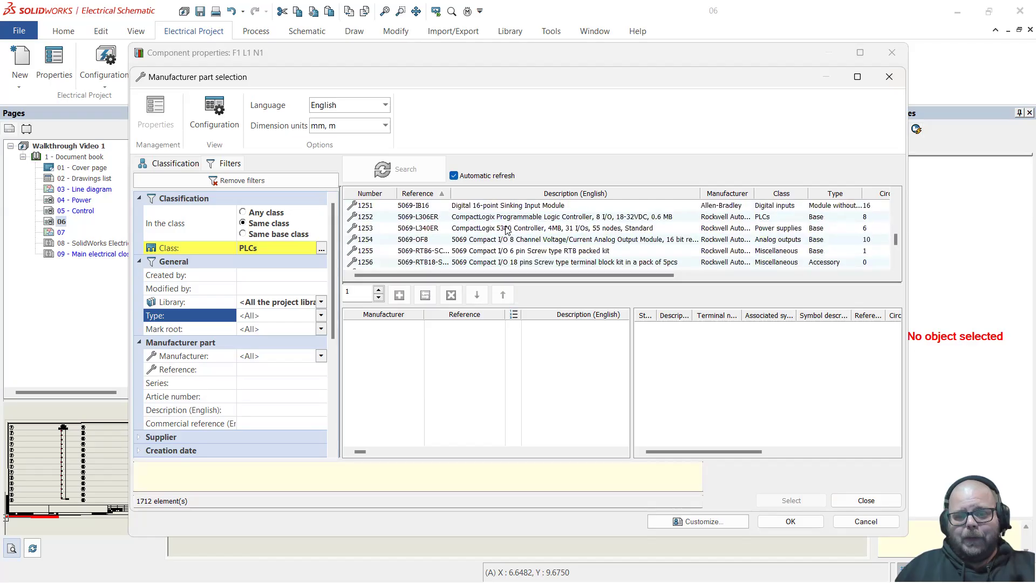
scroll(507, 231, down, 4)
scroll(507, 230, up, 4)
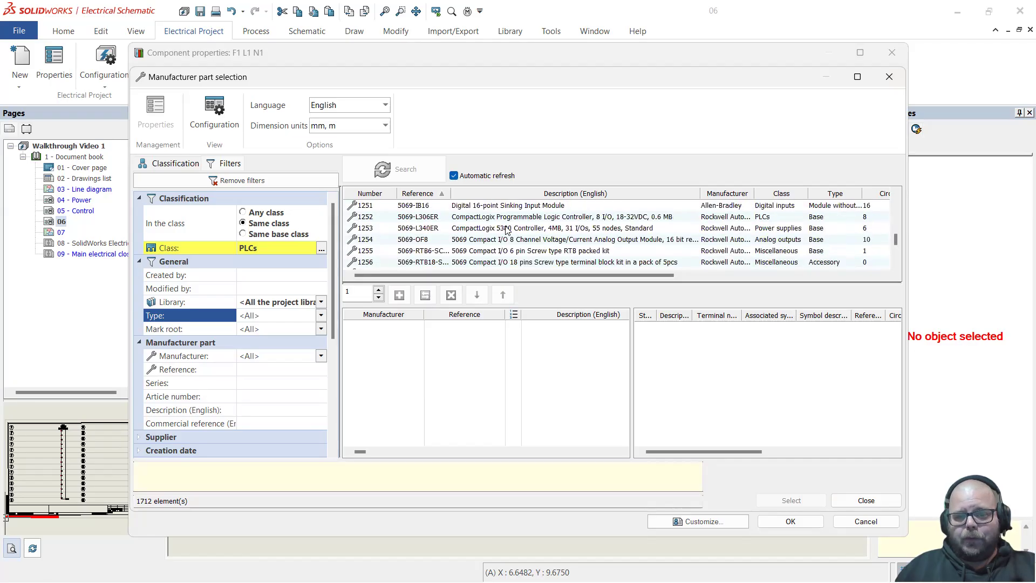
Assign the Rockwell Automation part 5069-L306ER to the new PLC and accept its component properties.
click(477, 218)
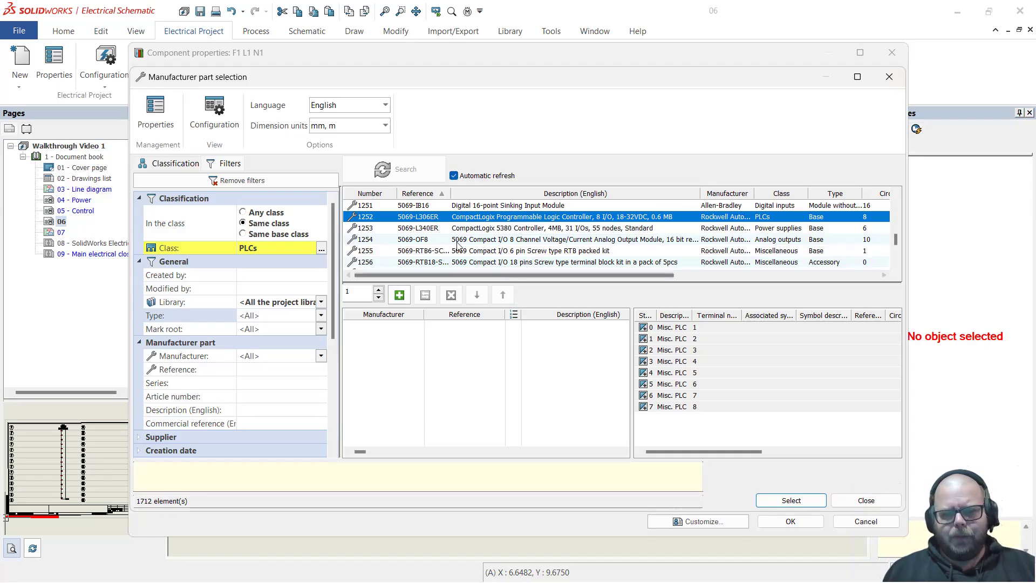
double_click(435, 216)
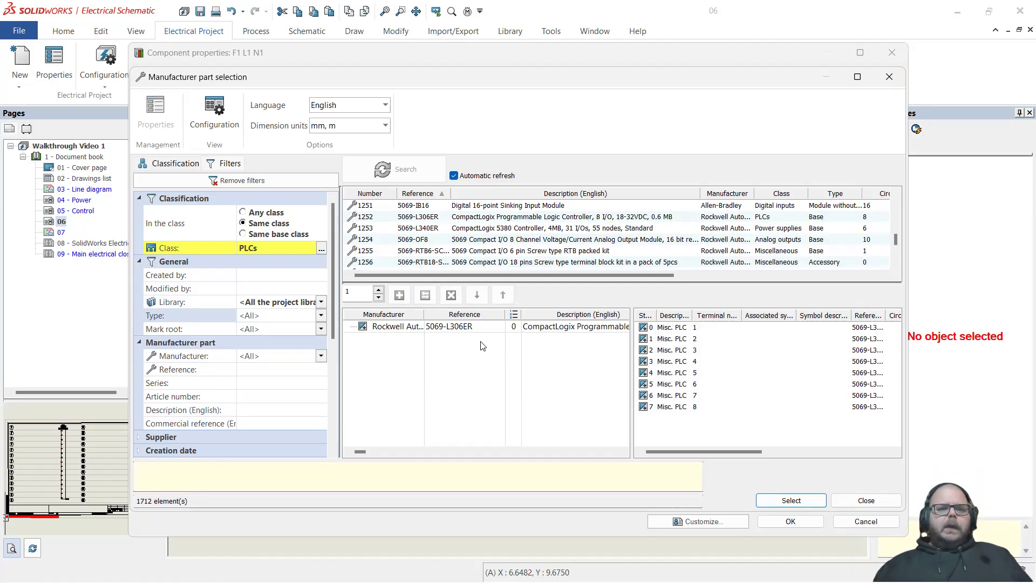
click(805, 502)
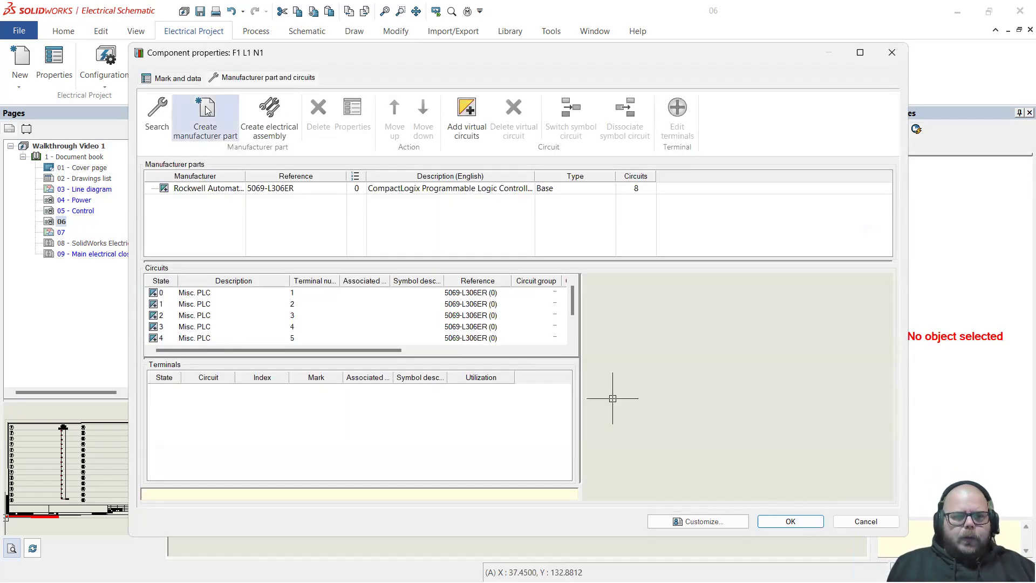
click(196, 78)
click(790, 521)
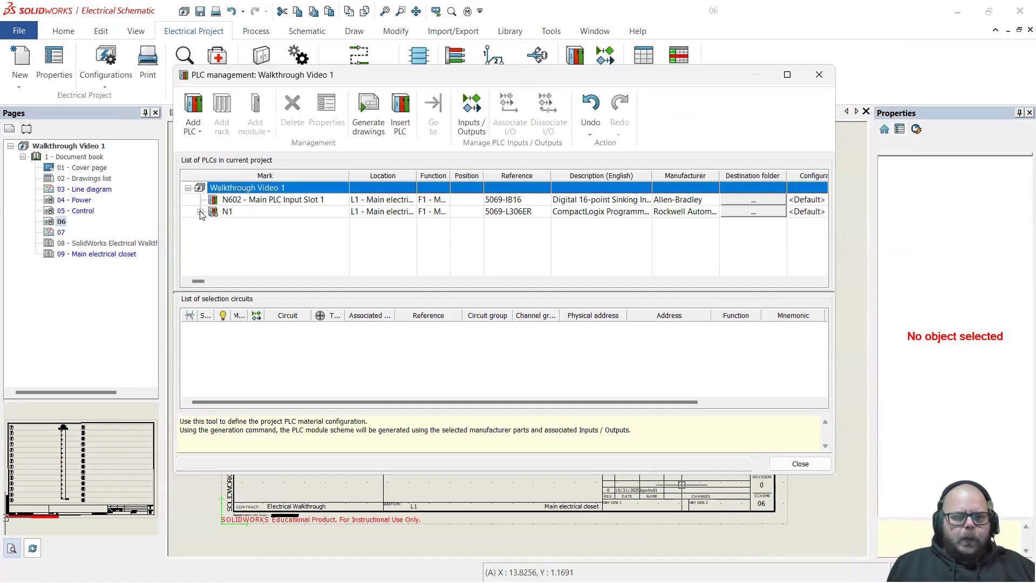
Examine the N1 PLC's circuit list and its available commands in PLC management.
click(228, 213)
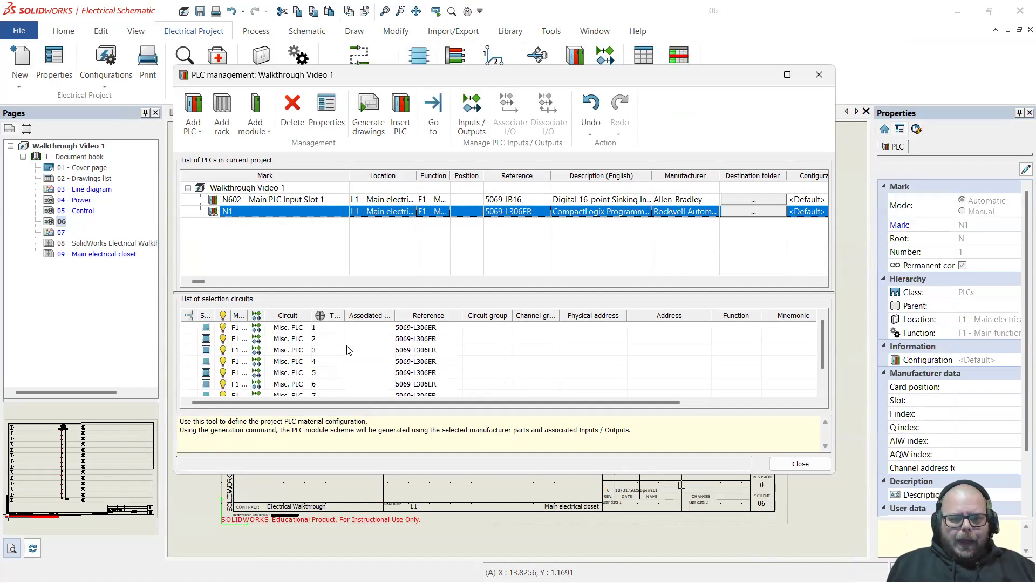
right_click(232, 214)
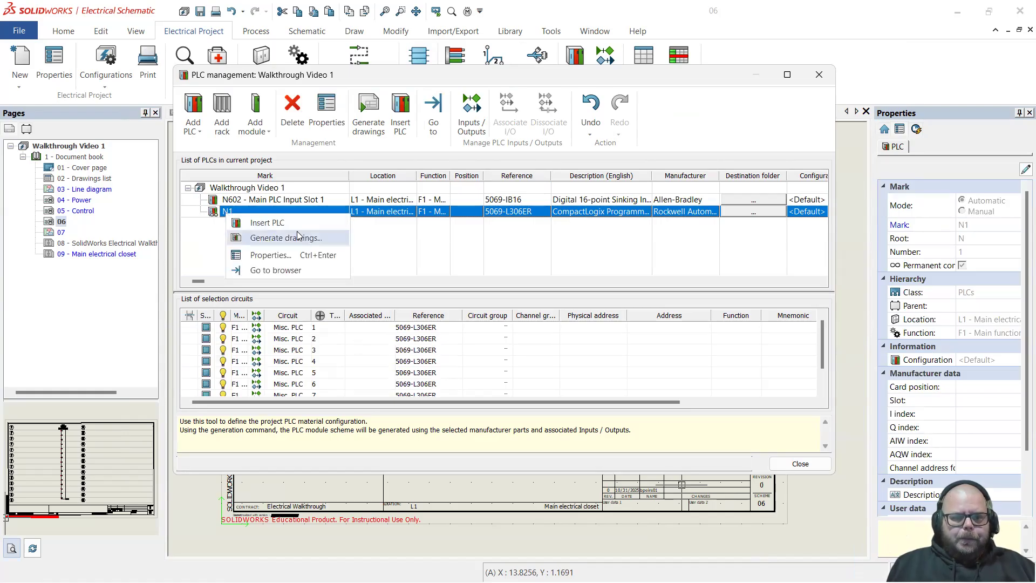
click(405, 227)
click(239, 214)
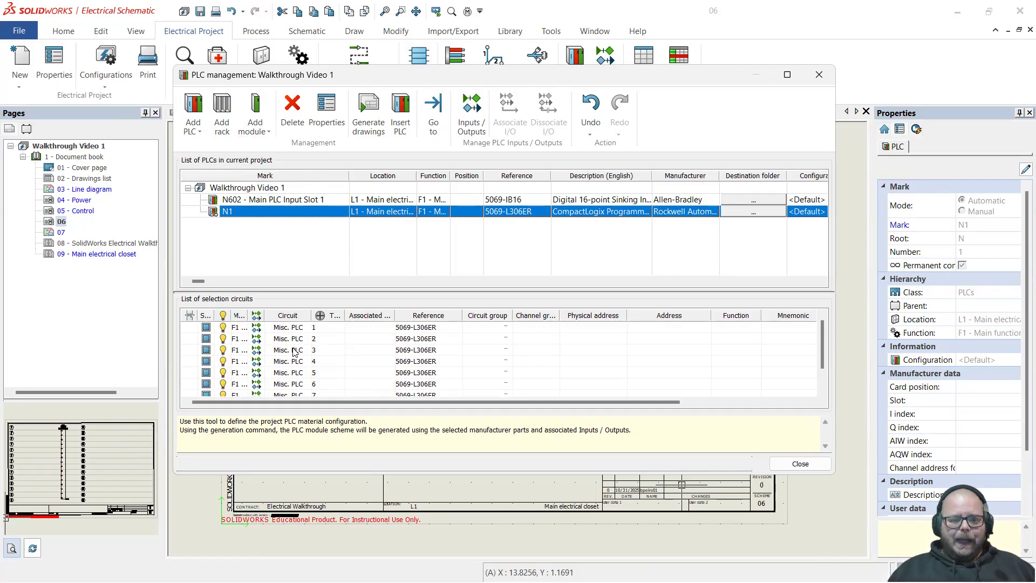
click(307, 253)
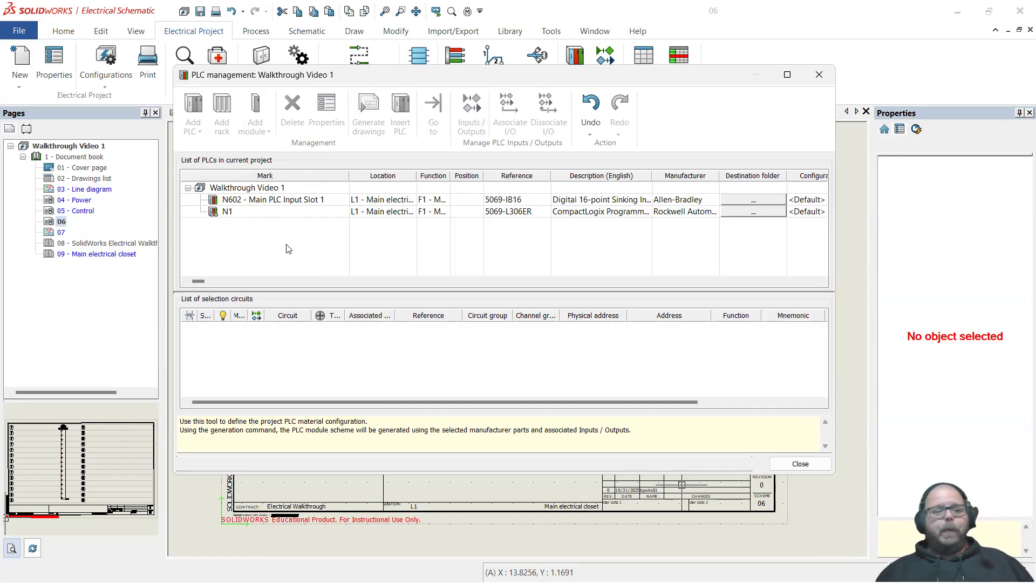
Open the manufacturer parts and circuits of the N1 PLC and start a search for an additional part.
click(255, 213)
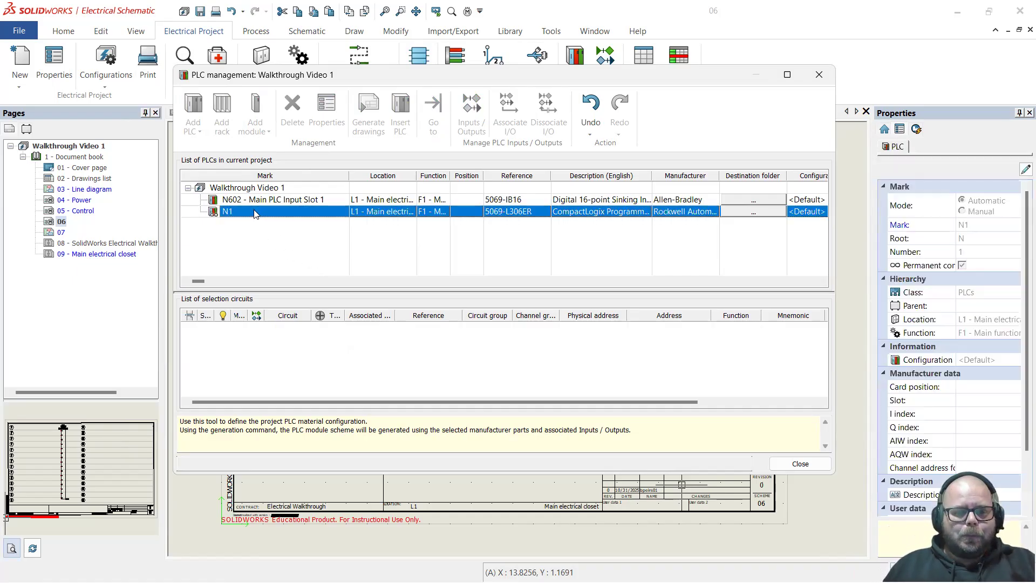
right_click(256, 213)
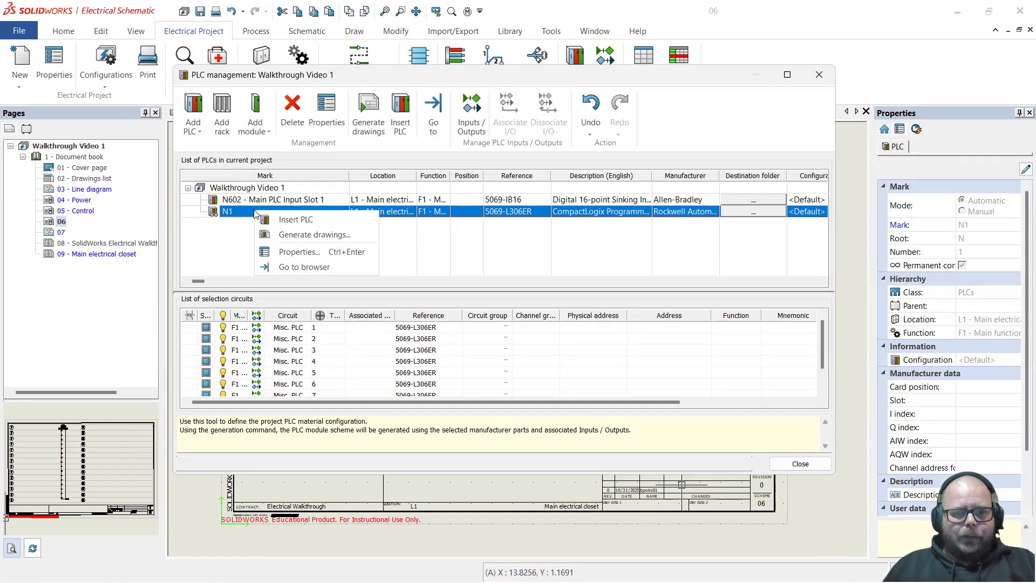
click(305, 253)
click(287, 79)
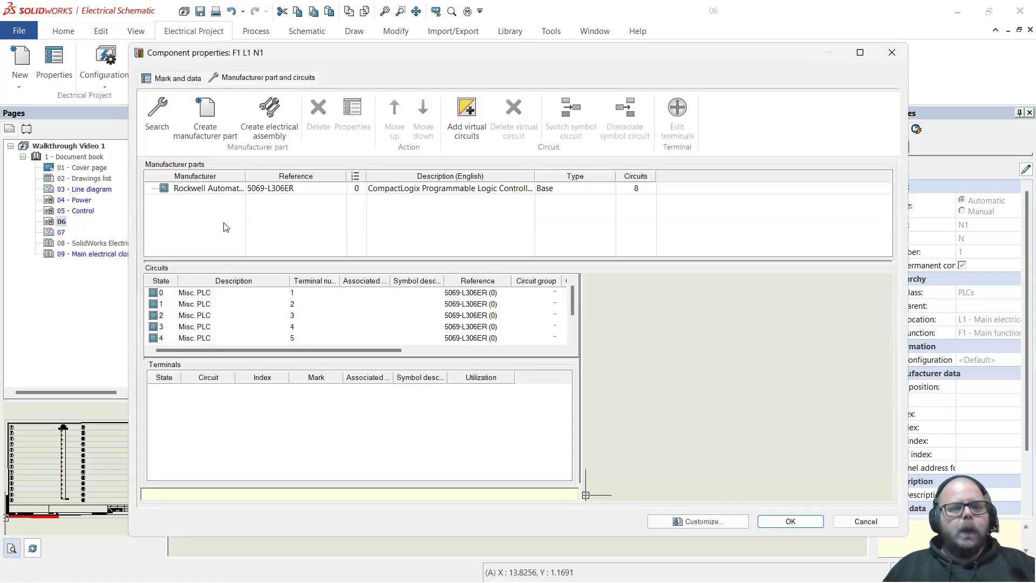
click(270, 189)
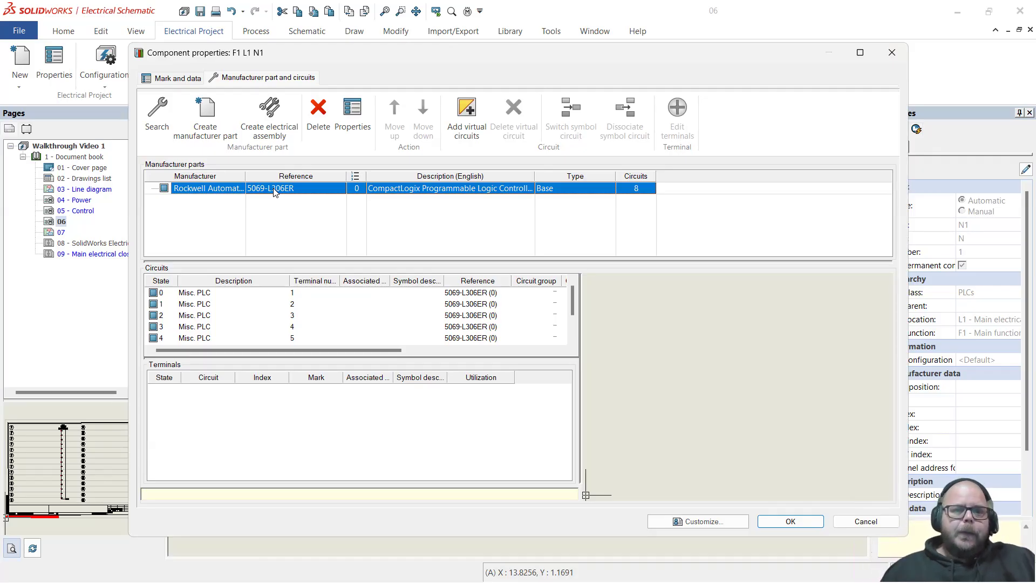
click(157, 125)
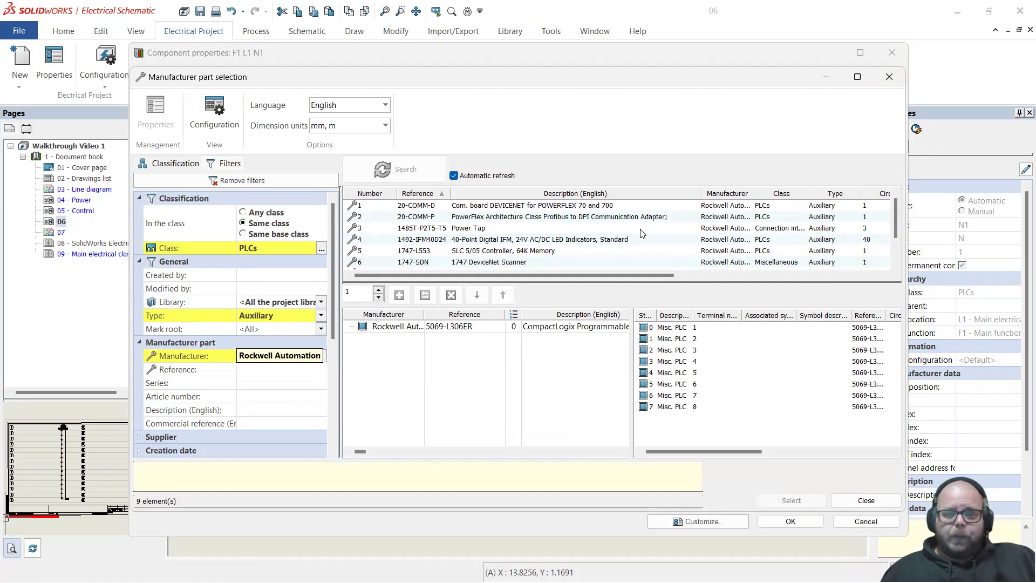
Set both the manufacturer and the part type filters to <All> in the part selection.
scroll(674, 227, down, 1)
scroll(673, 227, up, 1)
scroll(672, 227, down, 1)
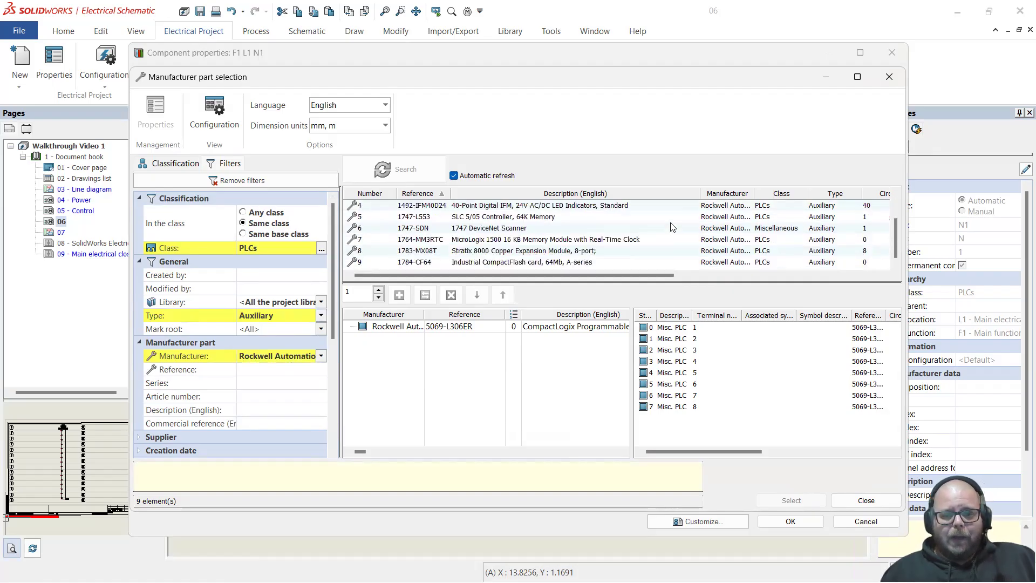
scroll(672, 227, up, 1)
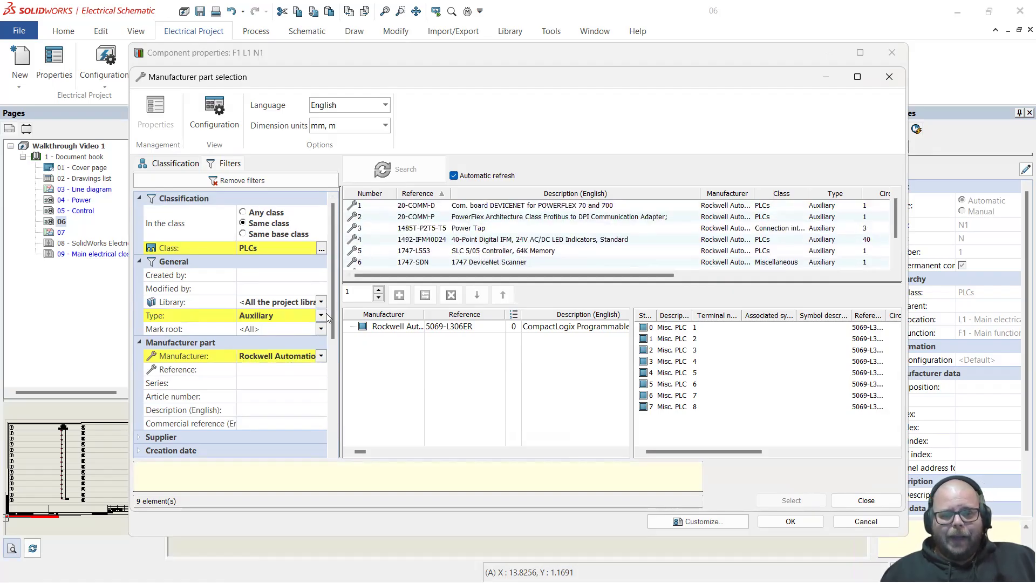
click(322, 356)
scroll(279, 375, up, 7)
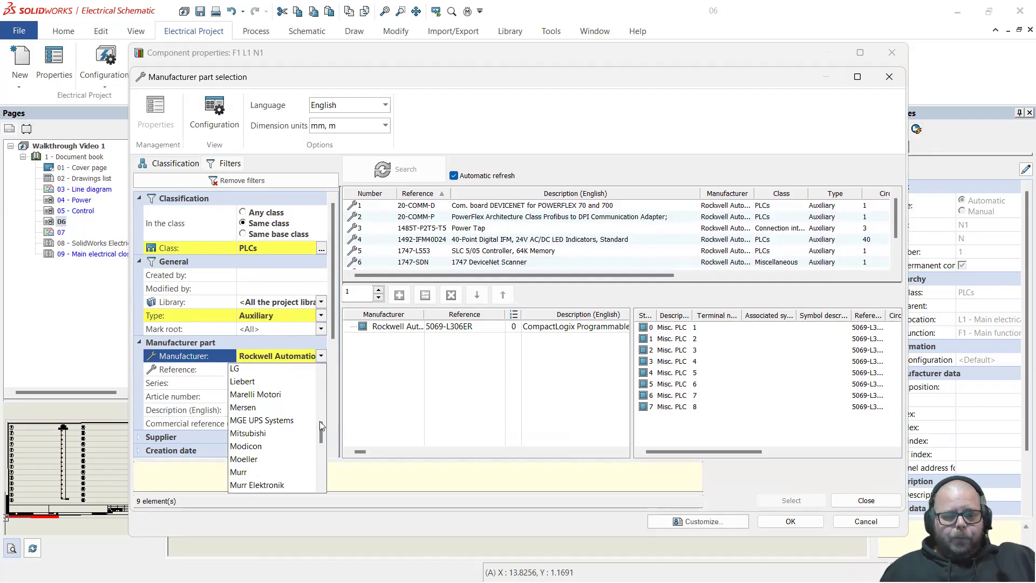
scroll(324, 372, up, 3)
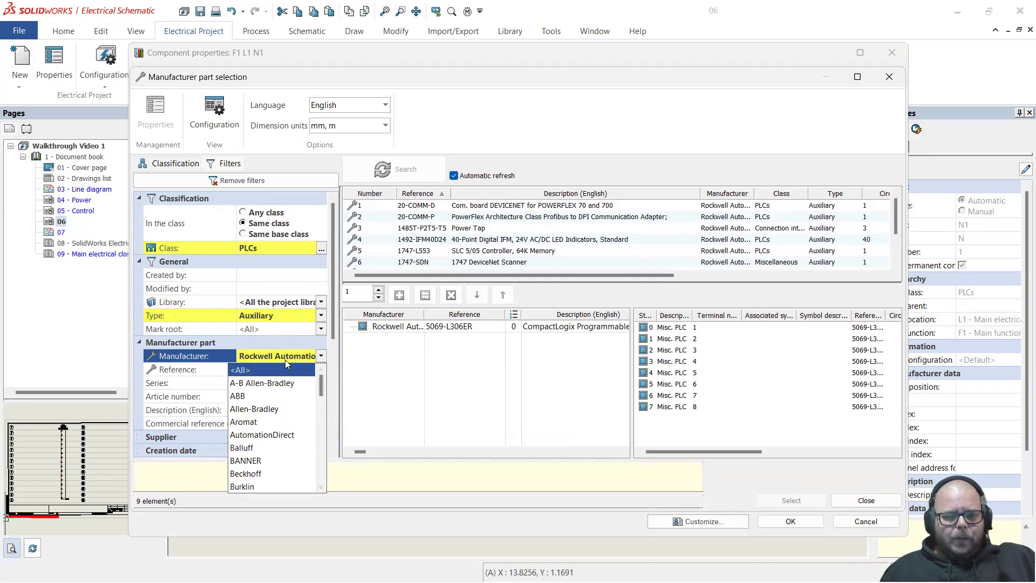
click(251, 370)
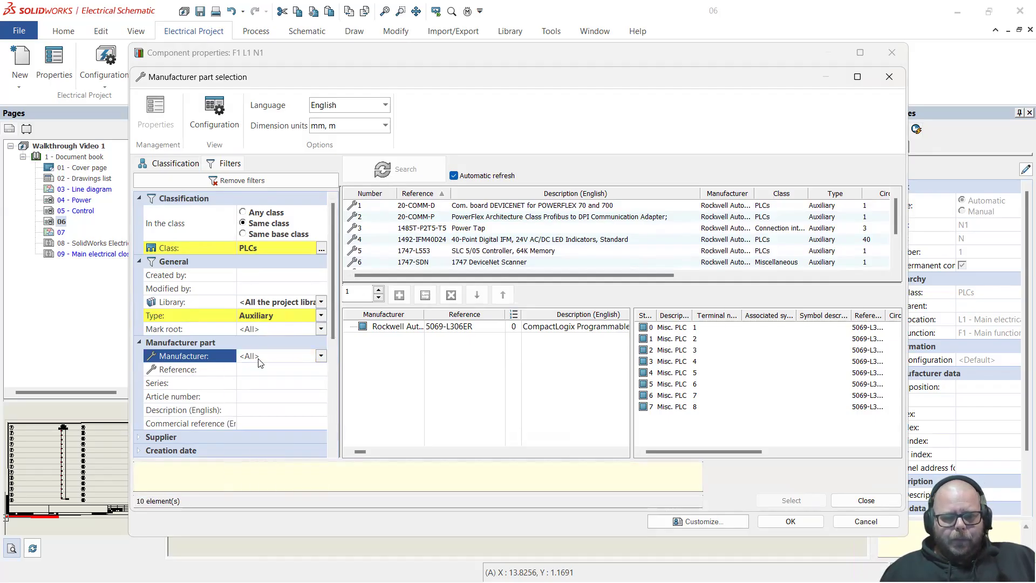
click(321, 315)
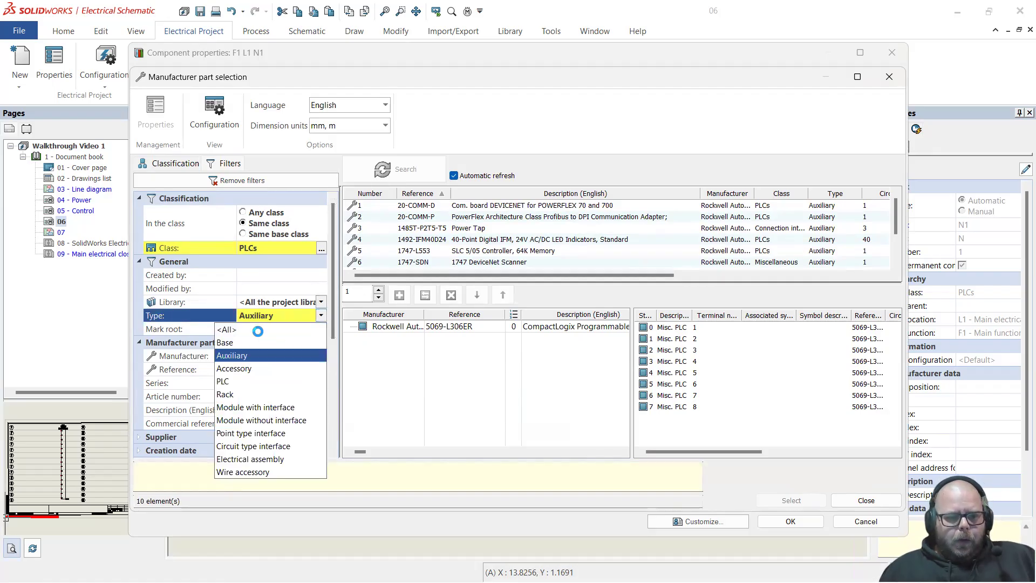
click(257, 329)
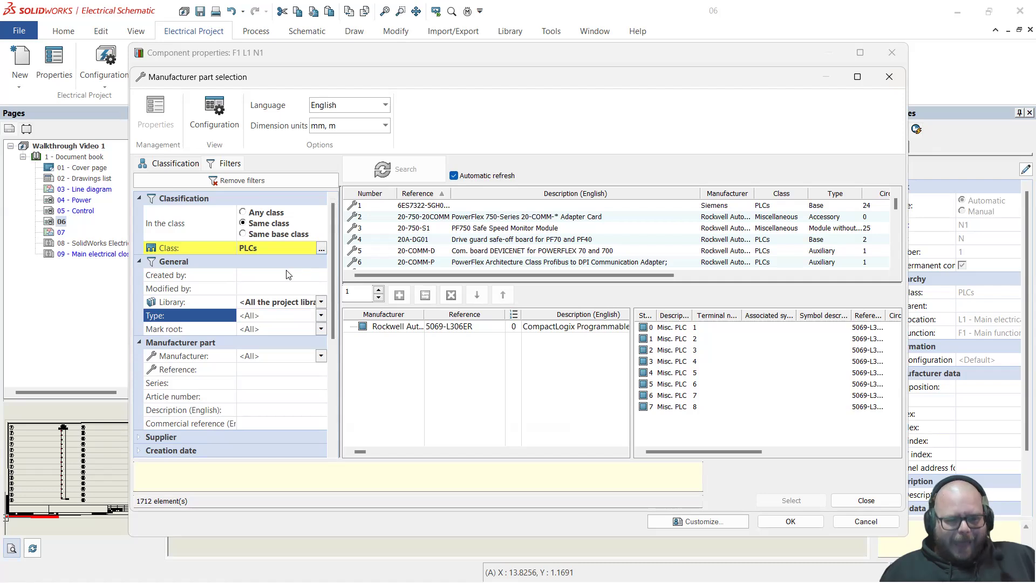
Filter the parts by reference 5069 and widen the Reference column to compare the screw terminal block parts.
click(262, 376)
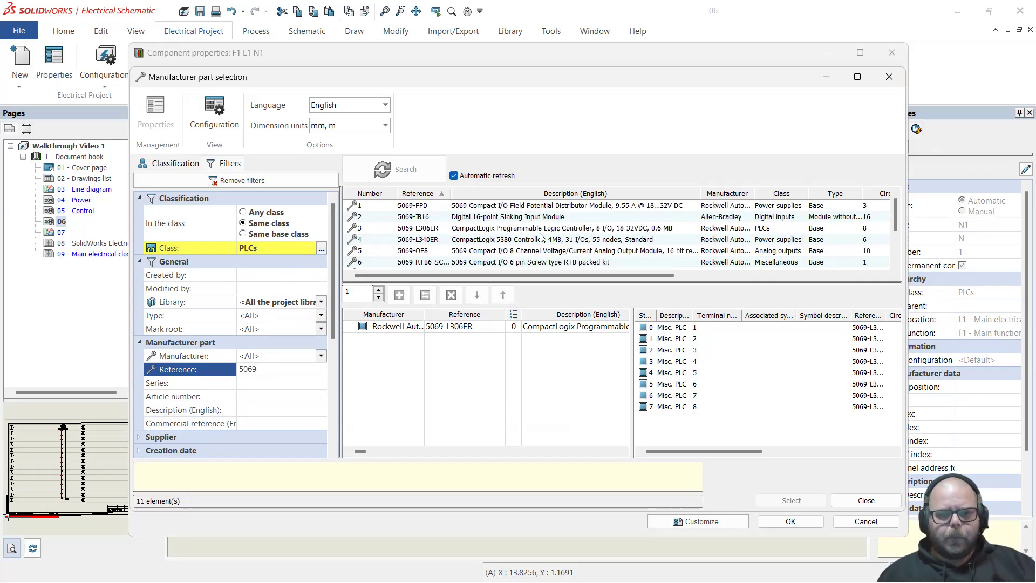
click(532, 262)
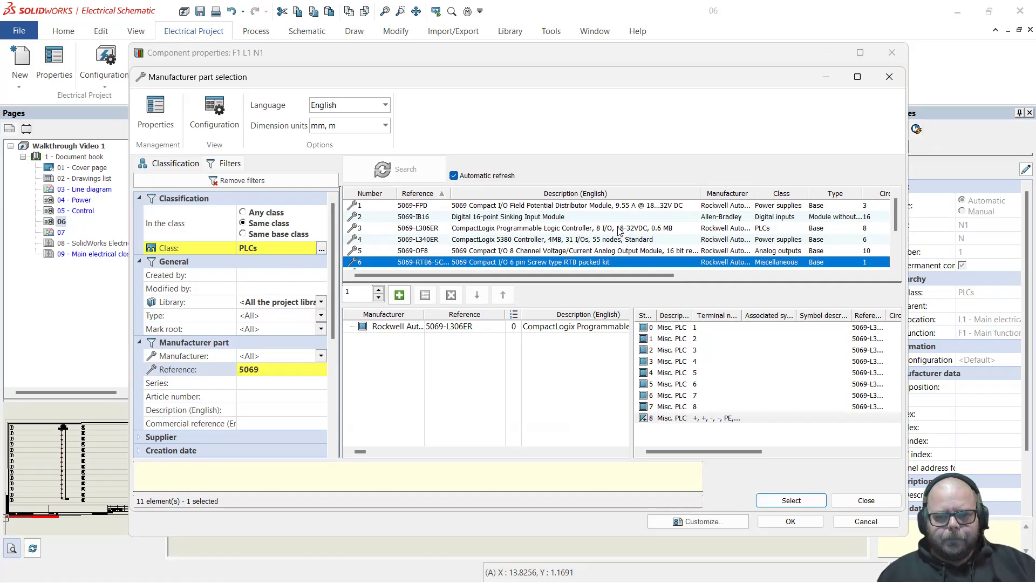
scroll(618, 236, down, 1)
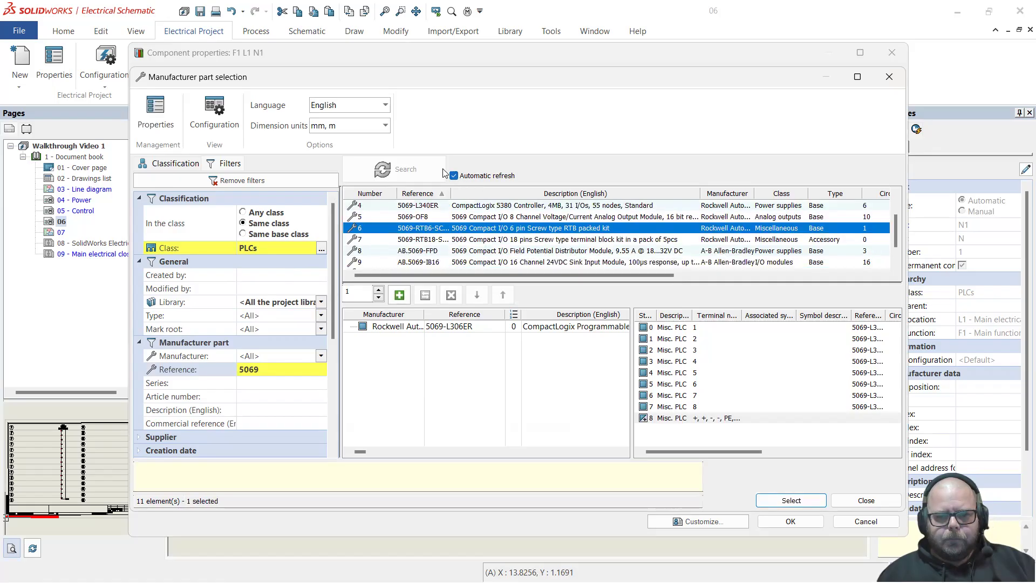
drag(450, 193, 517, 192)
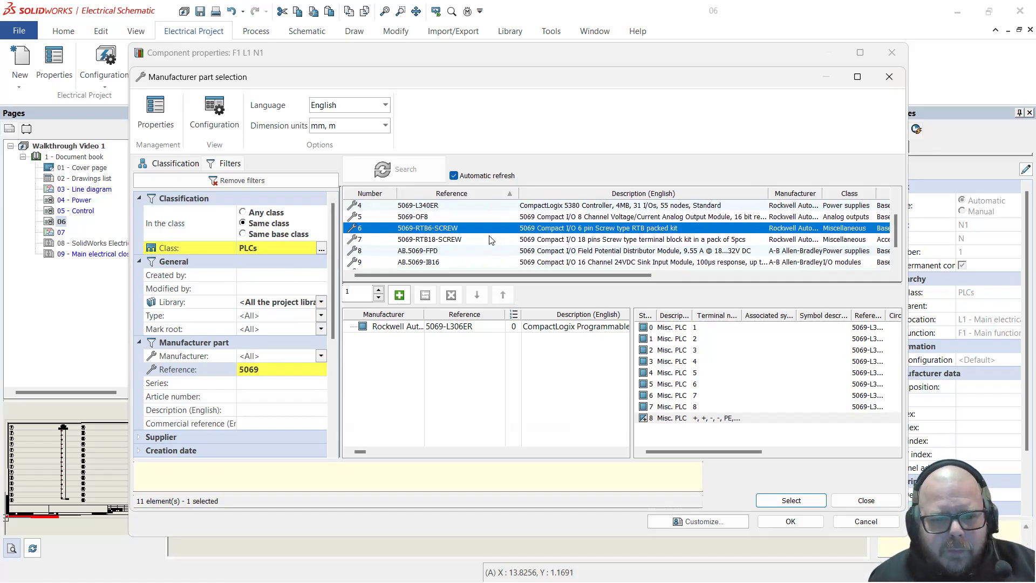
scroll(490, 239, down, 1)
scroll(489, 239, up, 2)
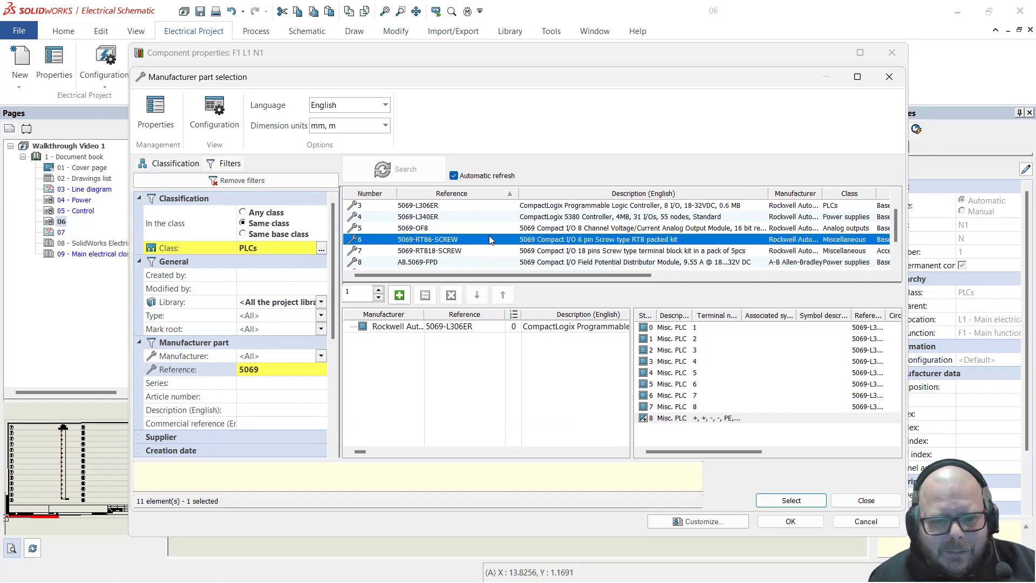
scroll(490, 239, down, 2)
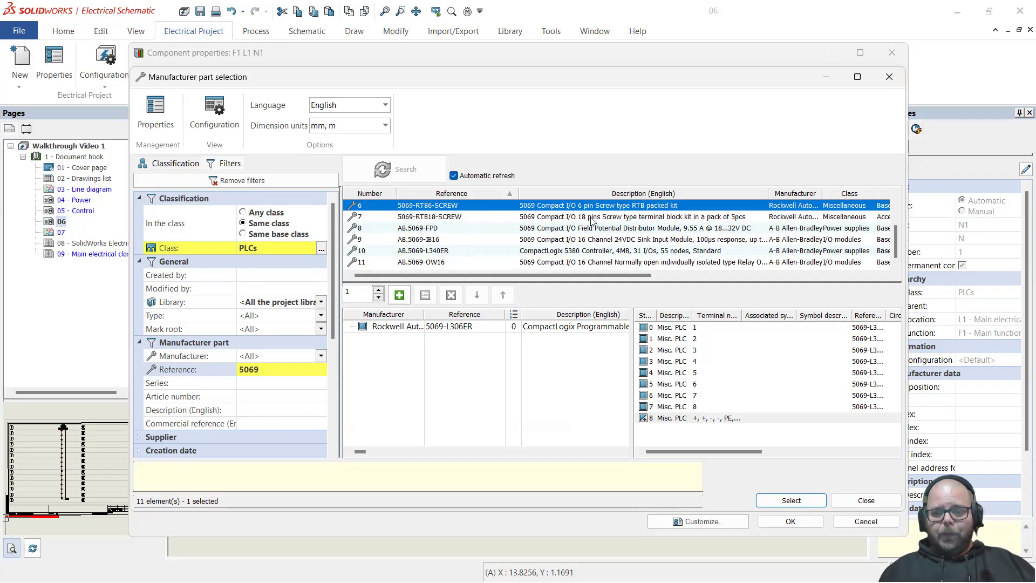
Add the 5069-RTB6-SCREW terminal block to the N1 PLC's parts and select the 5069-L306ER entry above it.
double_click(421, 206)
click(402, 339)
click(405, 327)
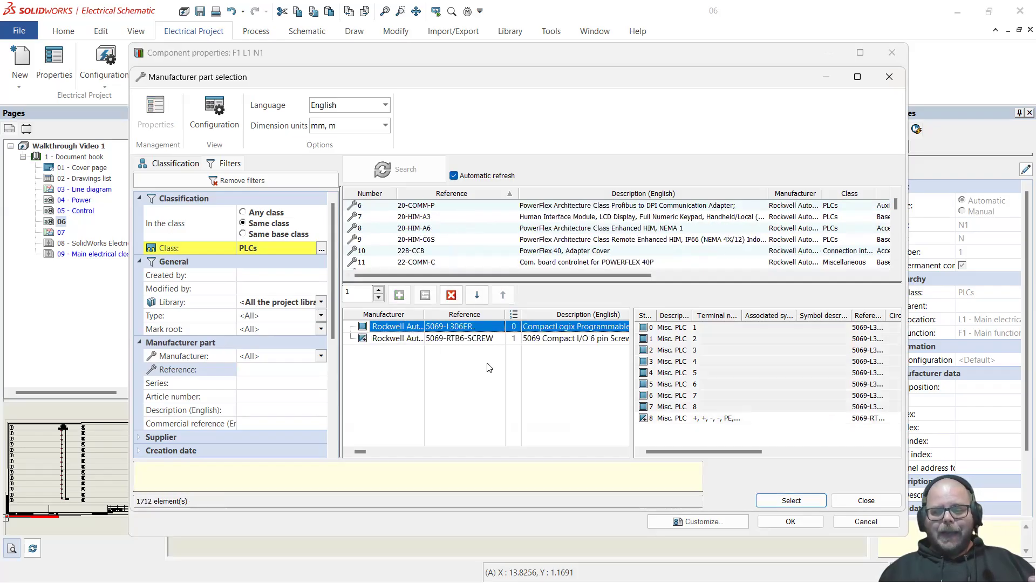
Assign the 5069-L306ER and 5069-RTB6-SCREW parts to the N1 PLC and accept its component properties.
click(400, 339)
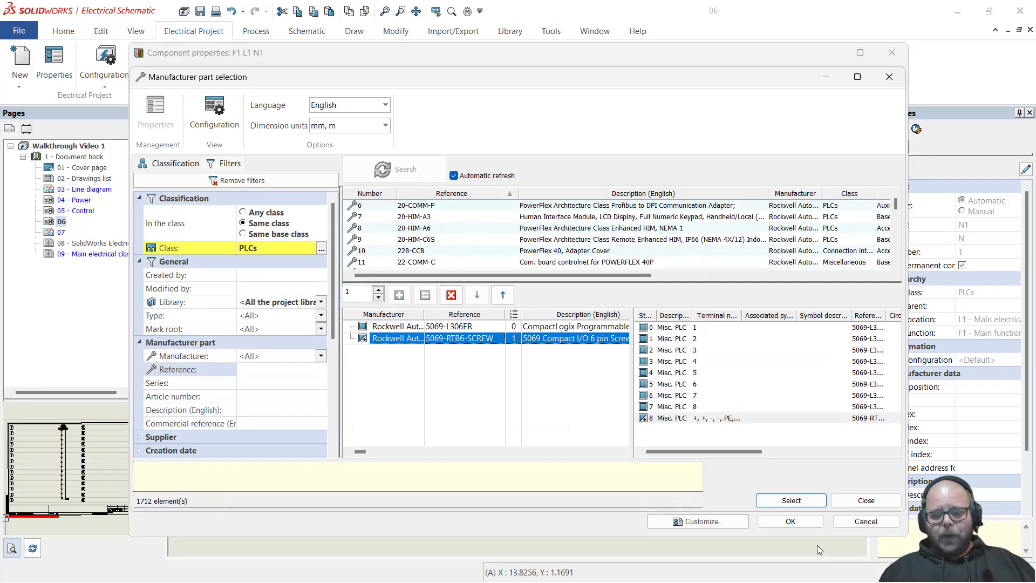
click(803, 500)
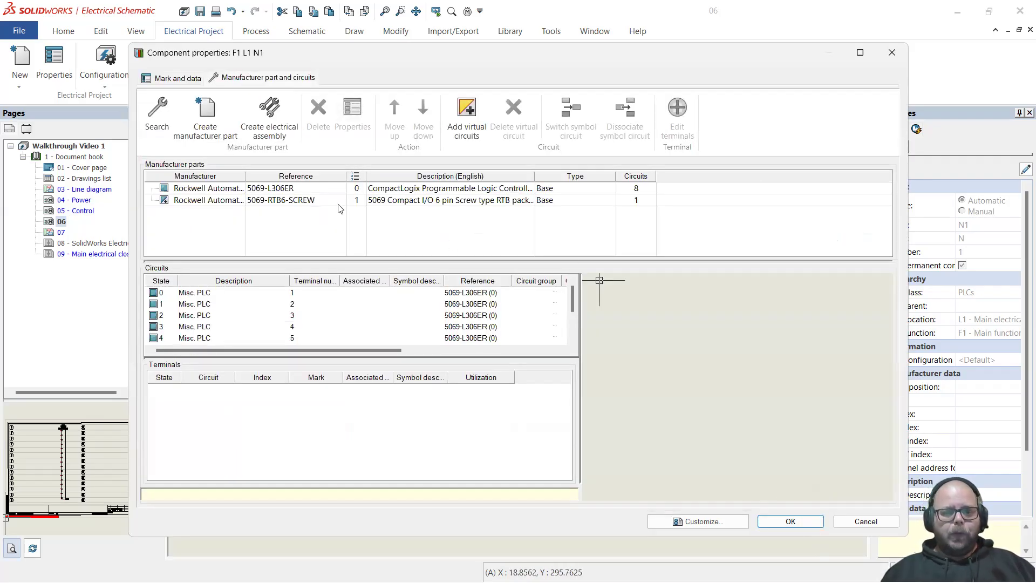
click(266, 188)
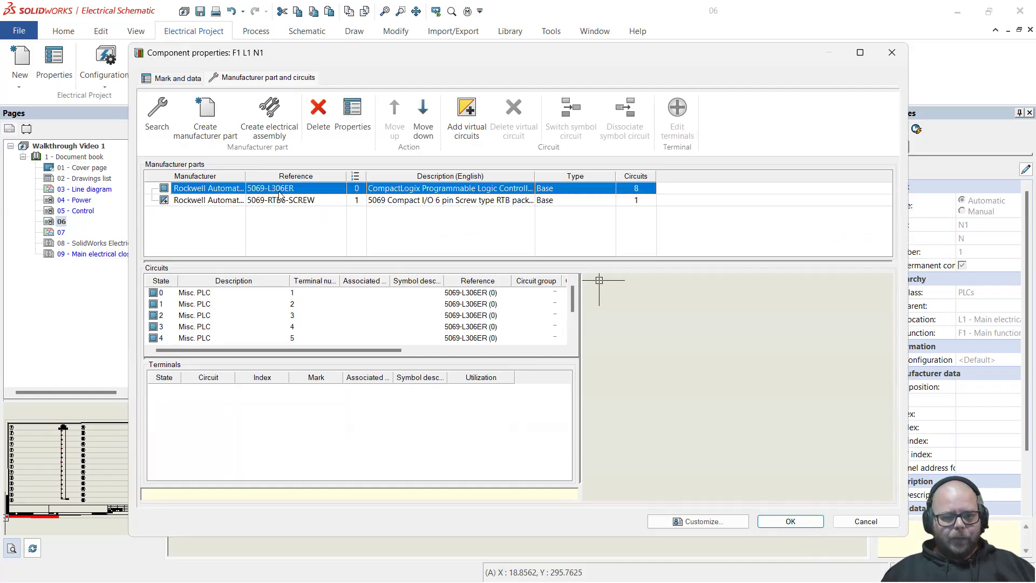
click(282, 202)
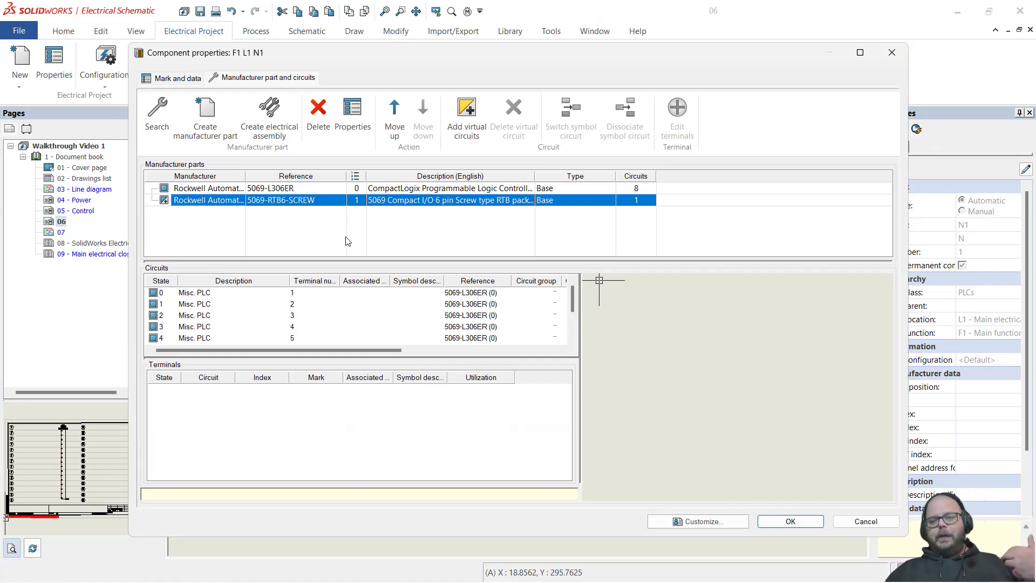
click(790, 521)
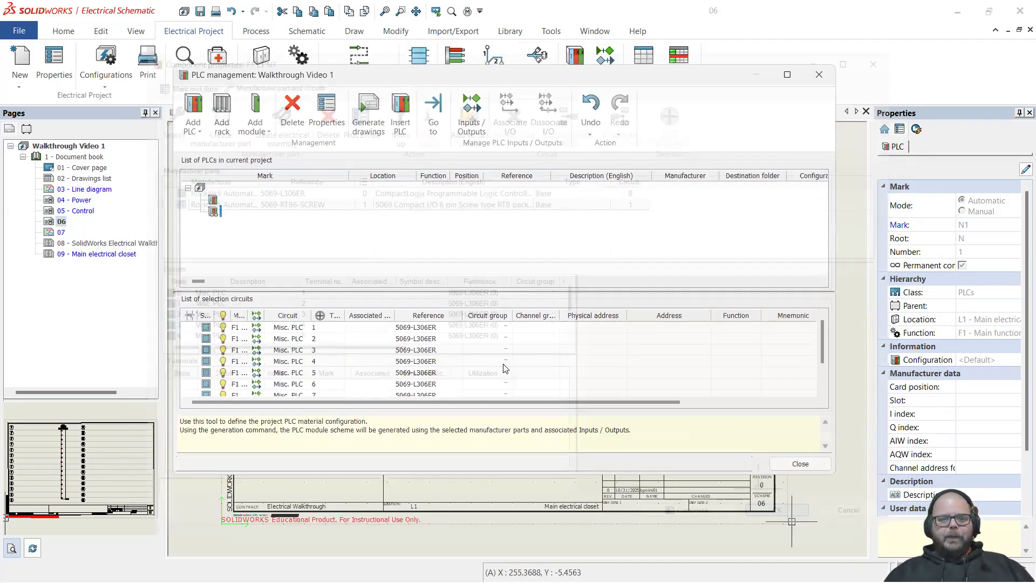
Examine the N1 PLC's circuits belonging to the 5069-L306ER controller and the 5069-RTB6-SCREW terminal block.
click(240, 199)
click(241, 212)
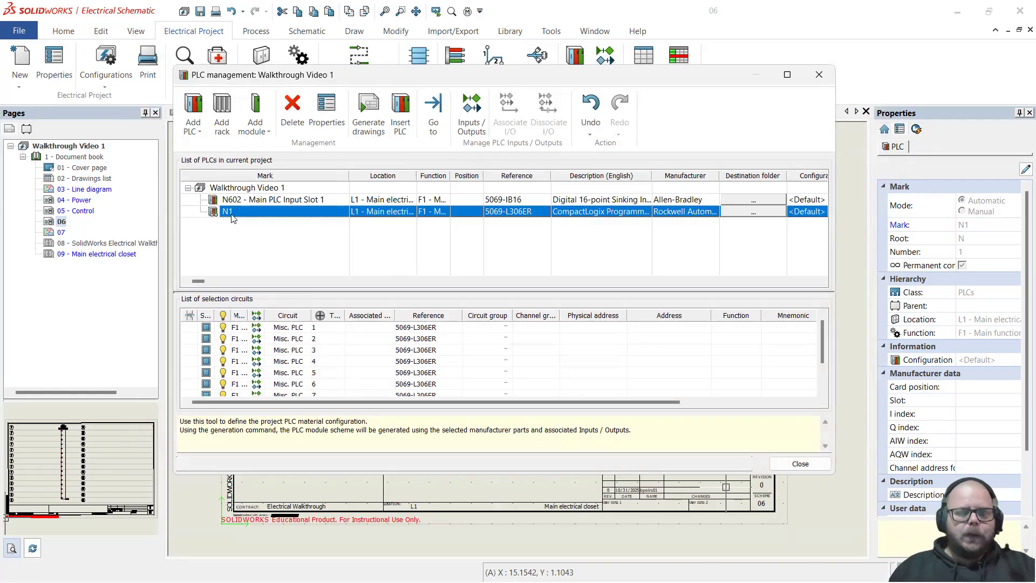
scroll(308, 372, down, 1)
click(446, 385)
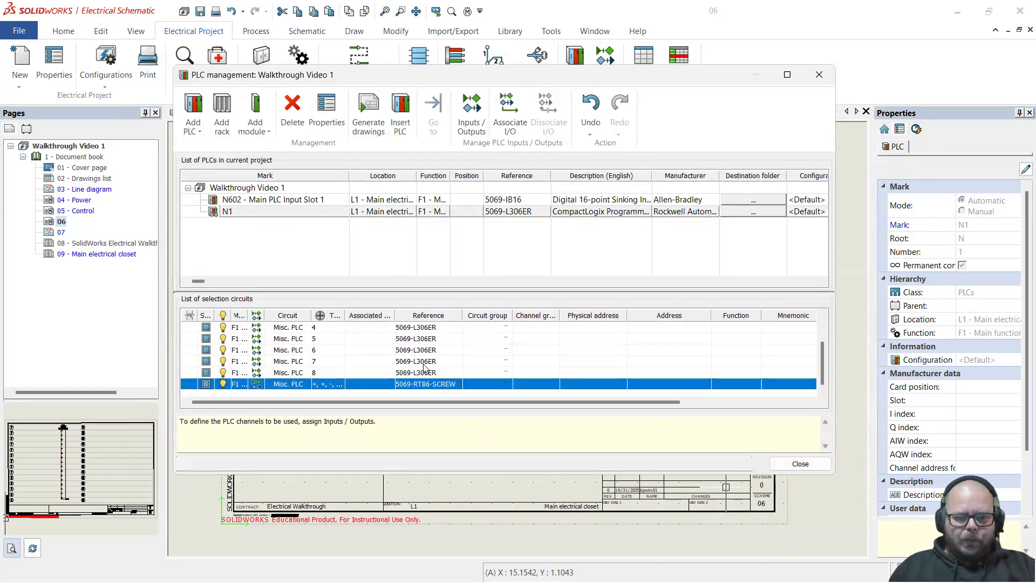
click(407, 351)
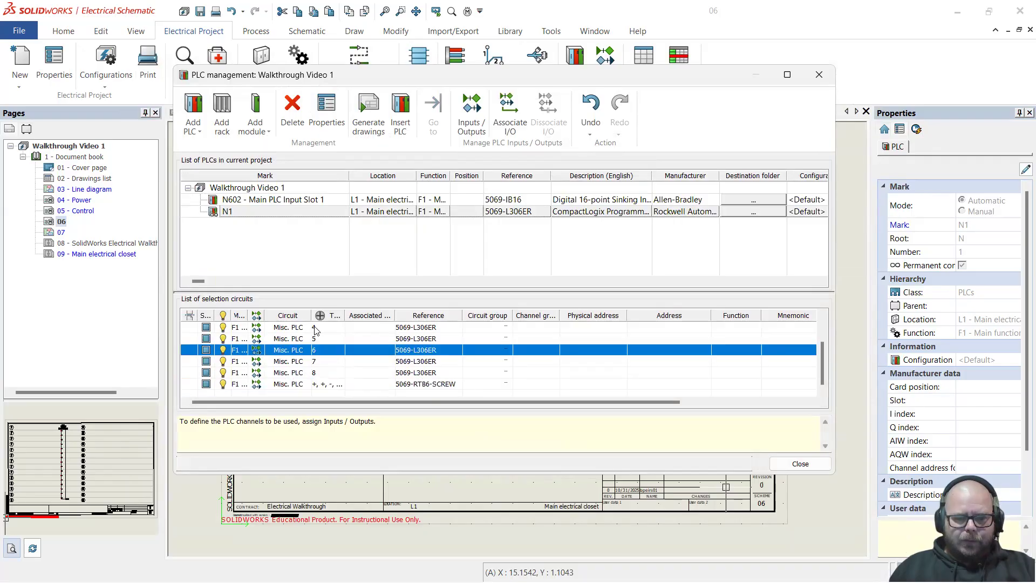
click(430, 385)
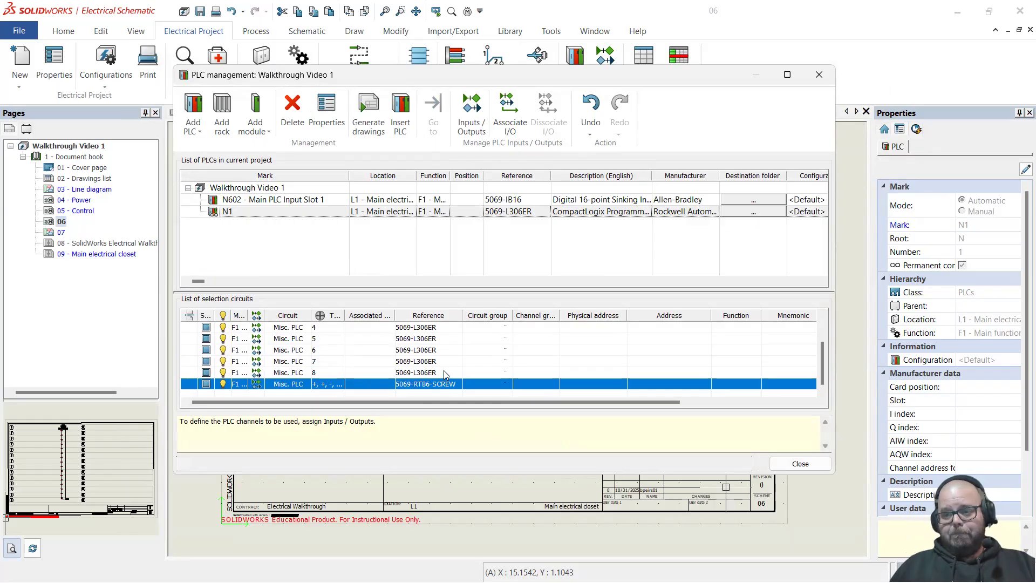
click(305, 215)
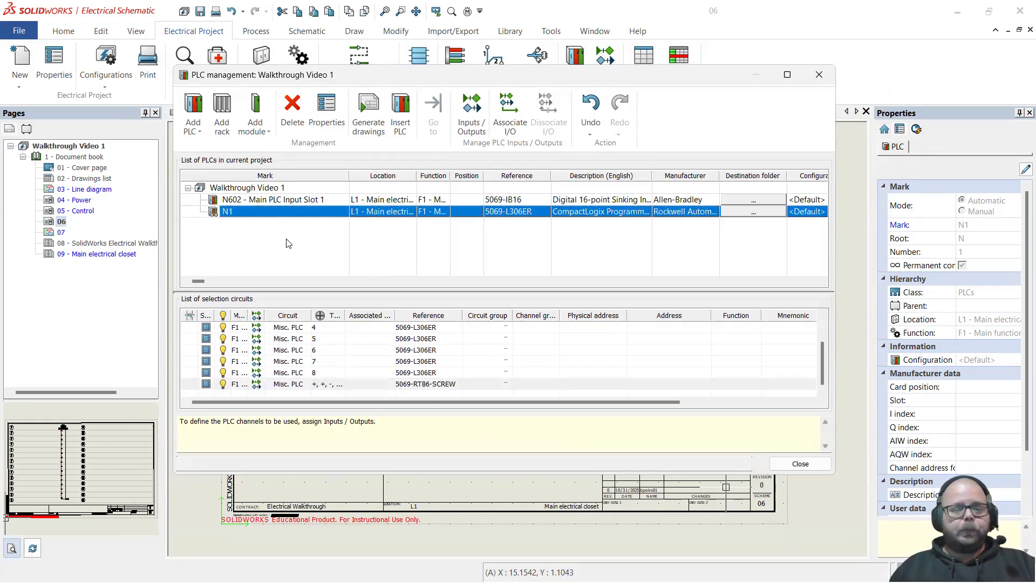
click(284, 241)
Add the Allen-Bradley 5069-IB16 digital 16-point sinking input module to the N1 PLC.
click(228, 213)
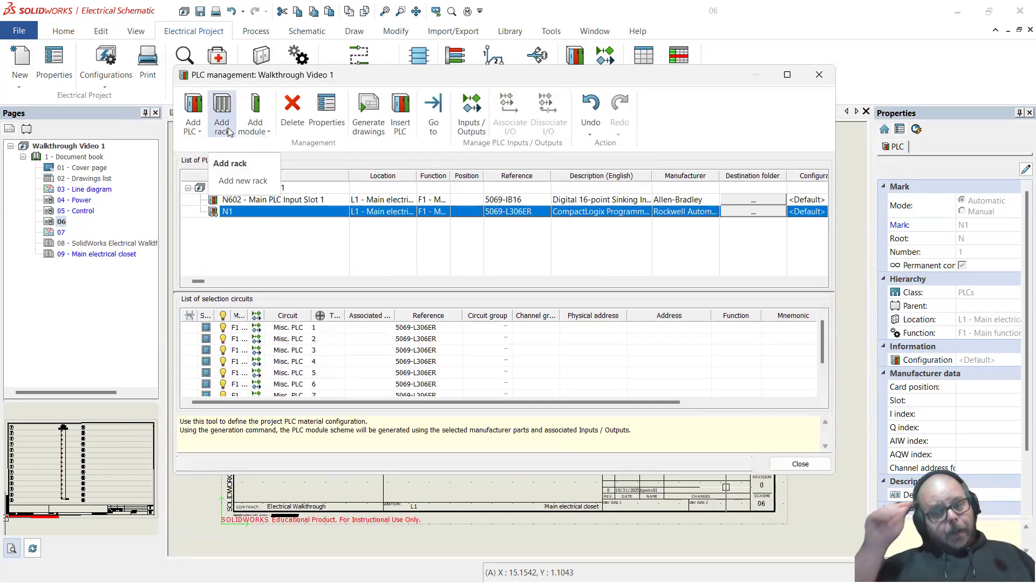
click(261, 112)
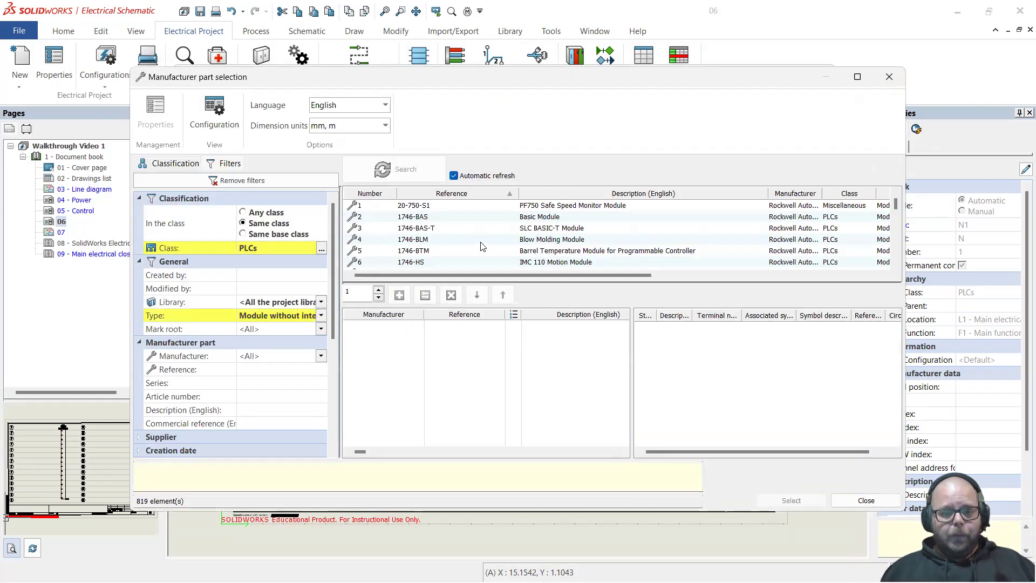
scroll(488, 240, down, 11)
scroll(490, 239, down, 20)
scroll(491, 239, down, 20)
scroll(491, 239, down, 20)
scroll(490, 239, down, 20)
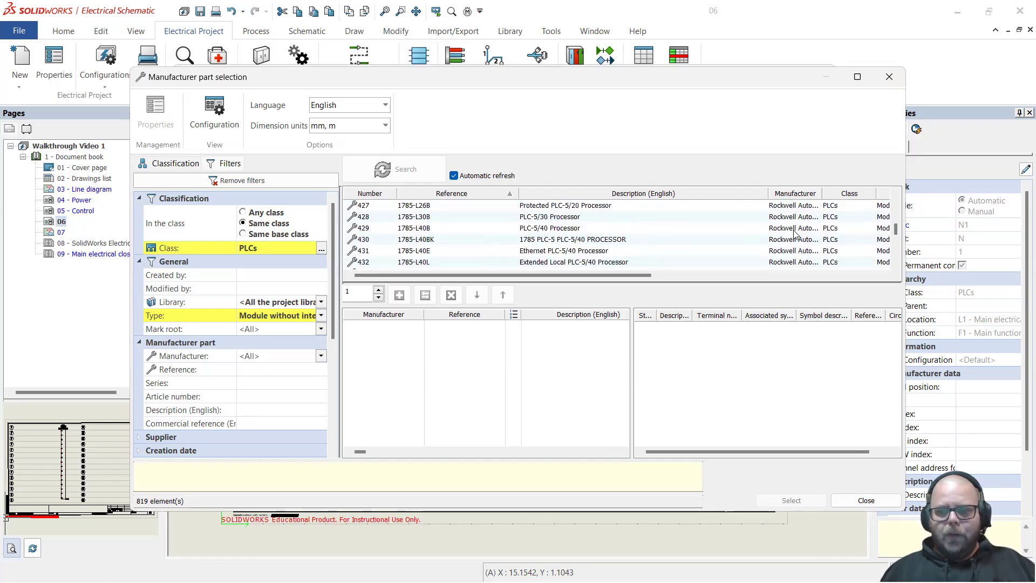
drag(896, 231, 896, 242)
scroll(453, 221, up, 8)
scroll(454, 221, up, 17)
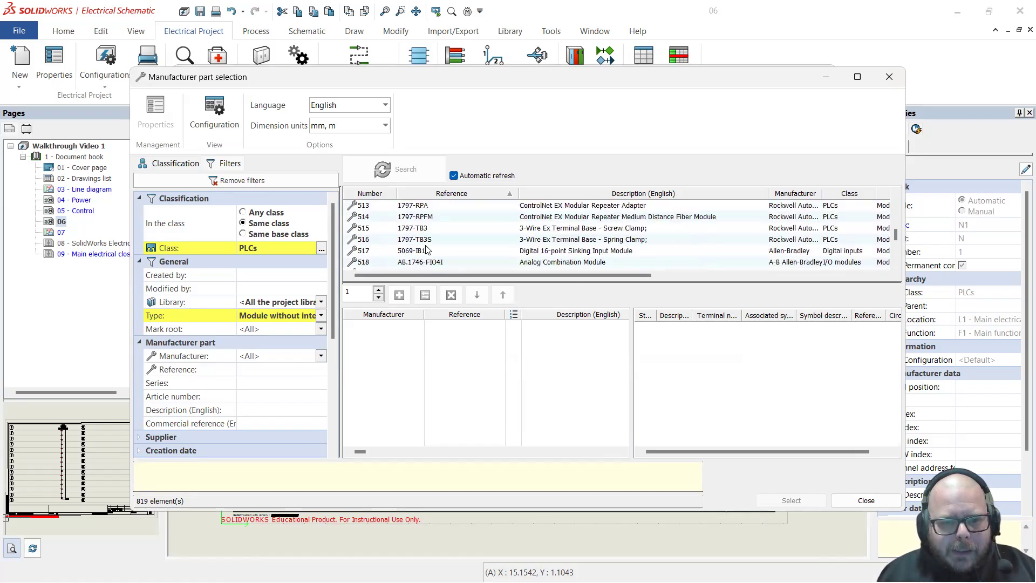
click(433, 251)
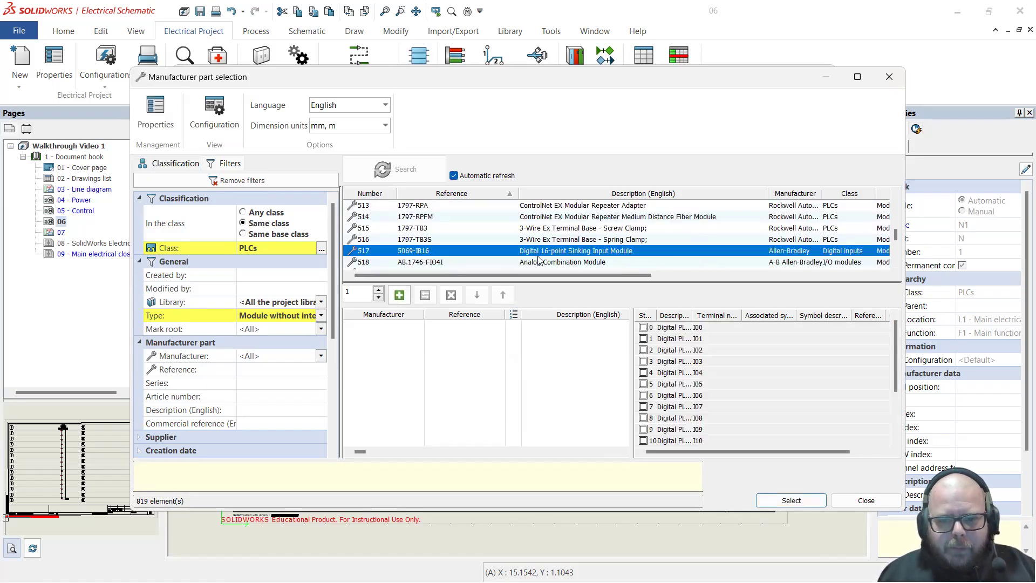
double_click(413, 251)
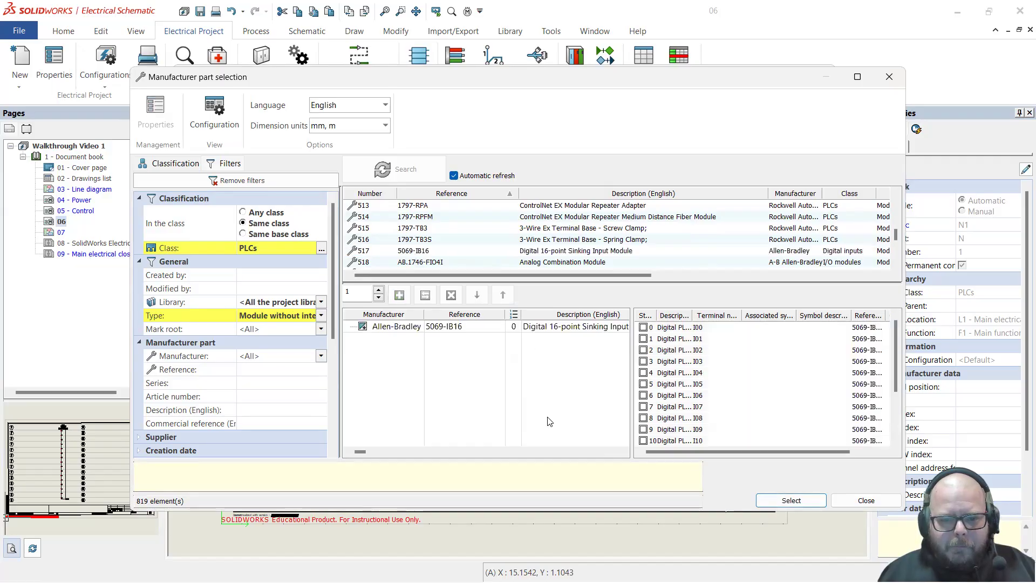
click(791, 500)
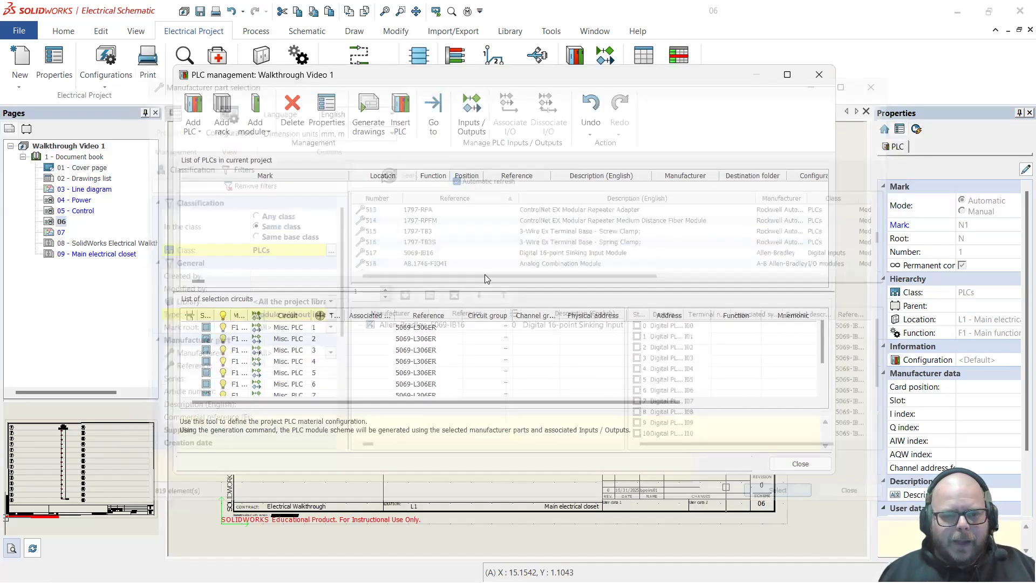
Review the digital input circuits of the 5069-IB16 module under the N1 PLC.
click(256, 225)
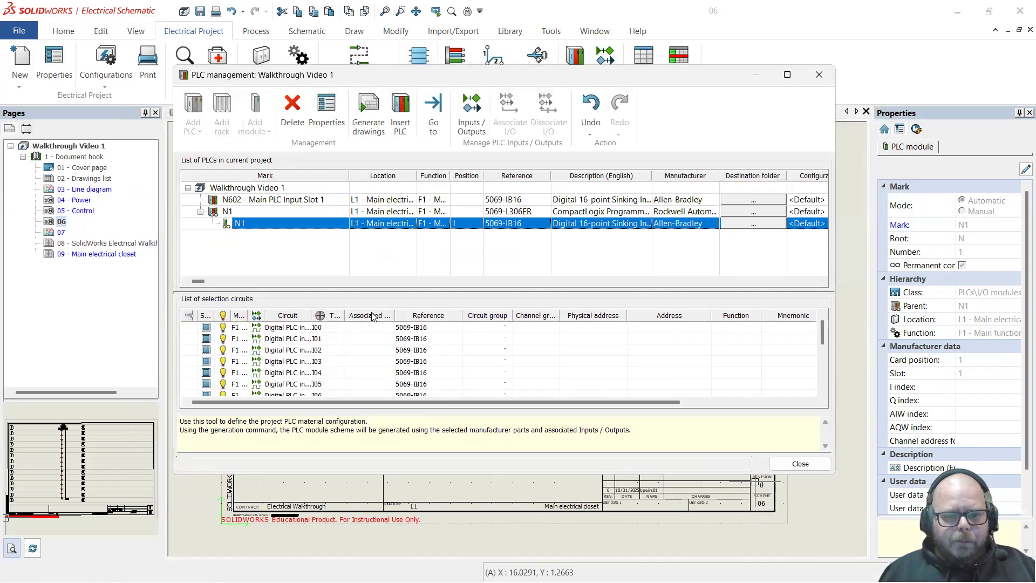
scroll(278, 355, down, 1)
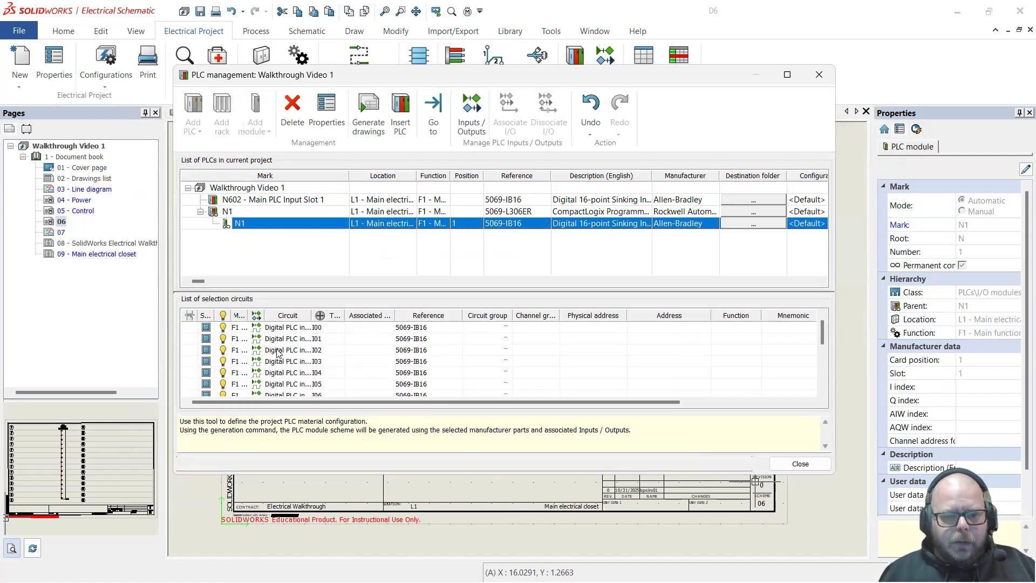
scroll(279, 350, down, 4)
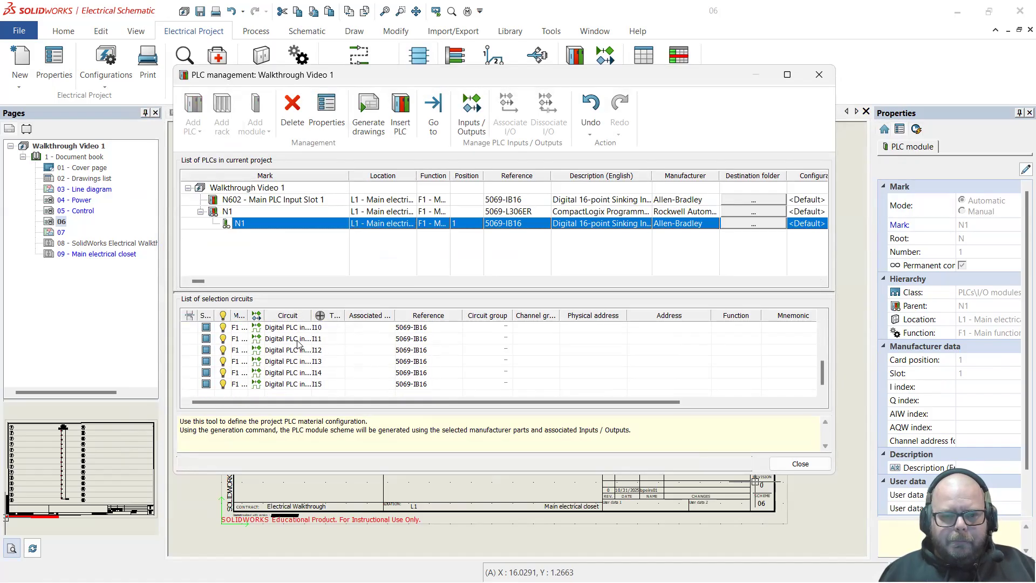
Start adding another module to the N1 PLC and look through the parts of type Module without interface for a suitable module.
click(254, 211)
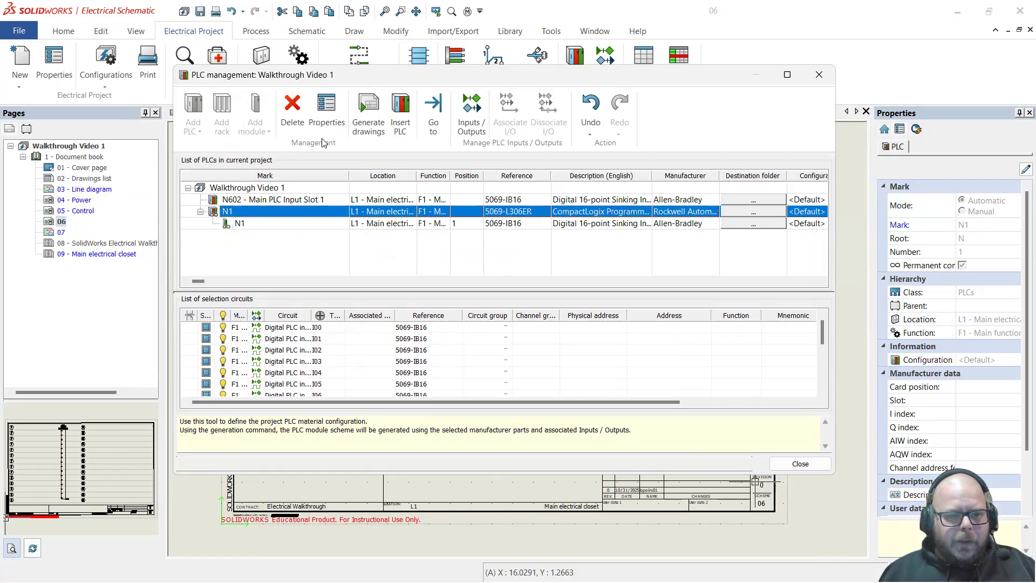
click(255, 108)
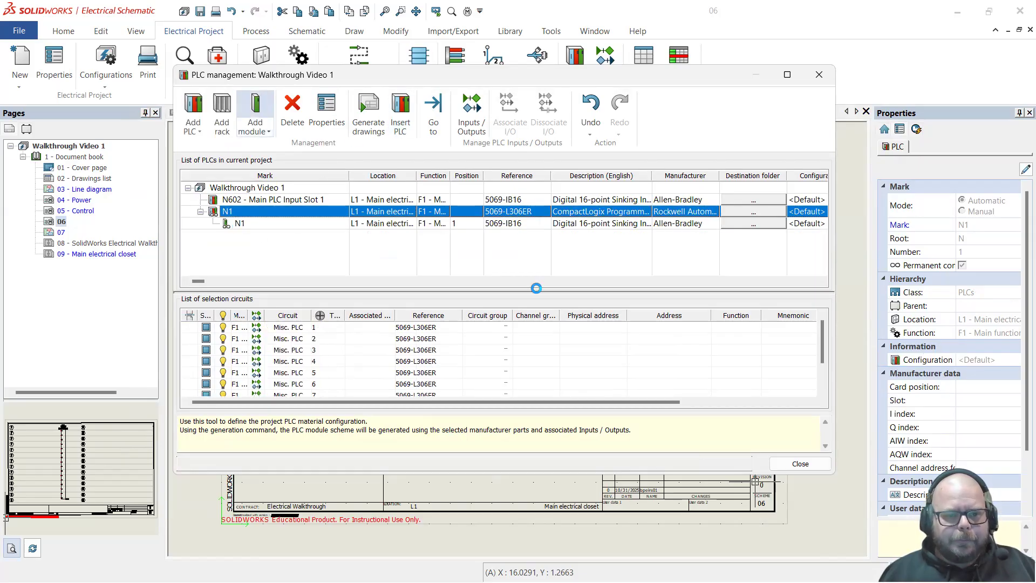
scroll(530, 224, down, 12)
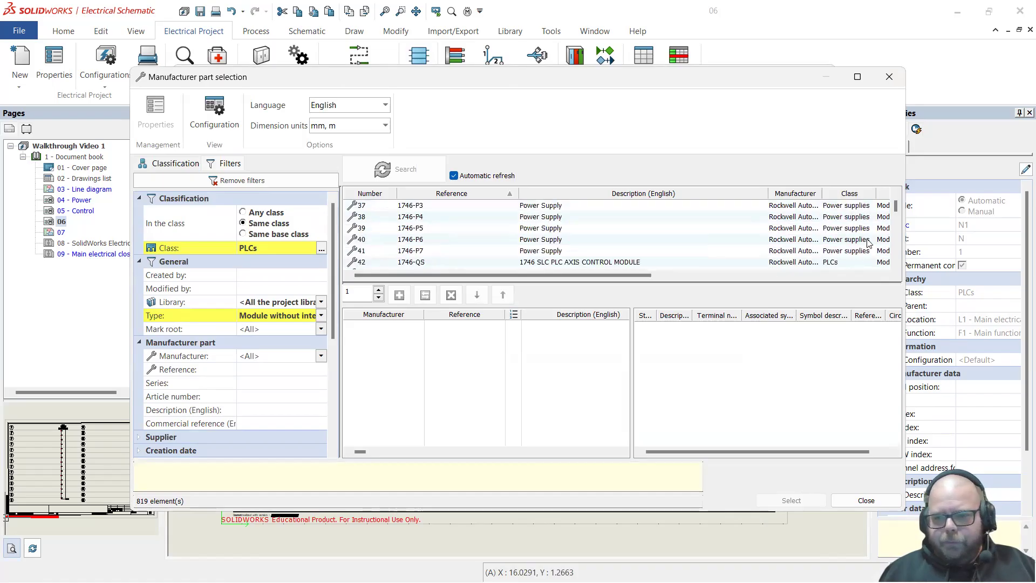
drag(900, 216, 899, 252)
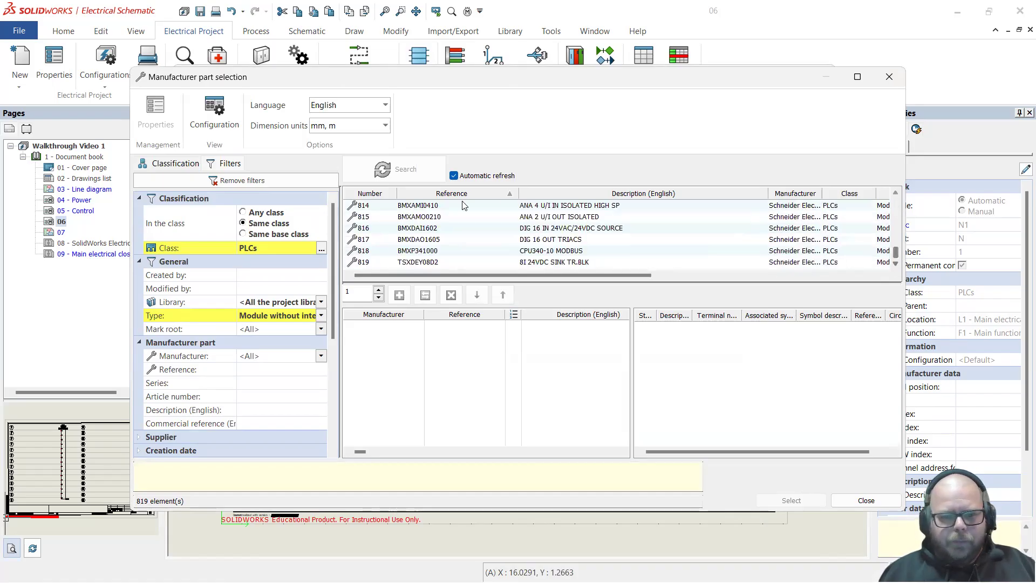
scroll(436, 244, down, 5)
scroll(435, 243, up, 4)
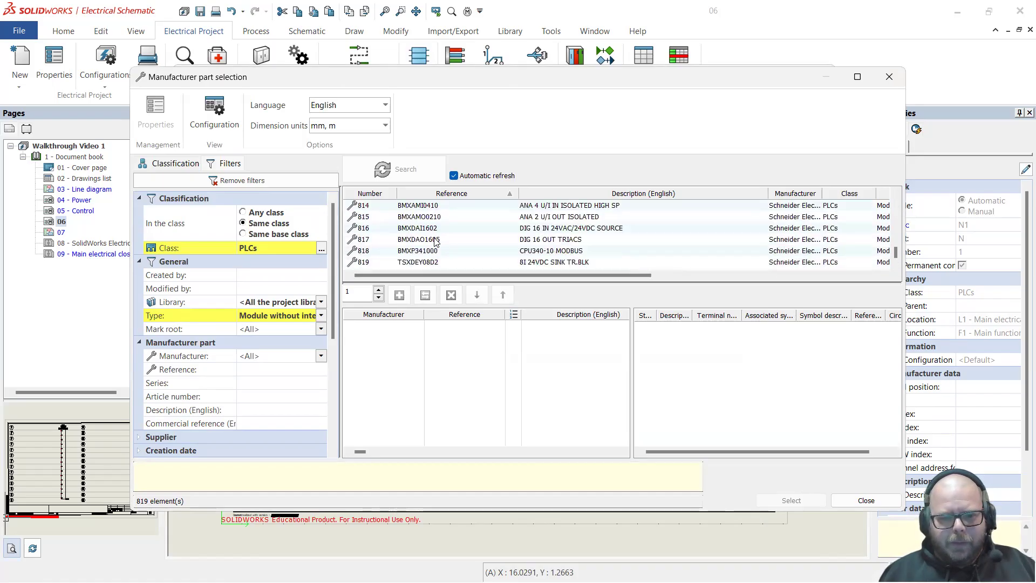
scroll(436, 241, down, 2)
scroll(436, 242, up, 10)
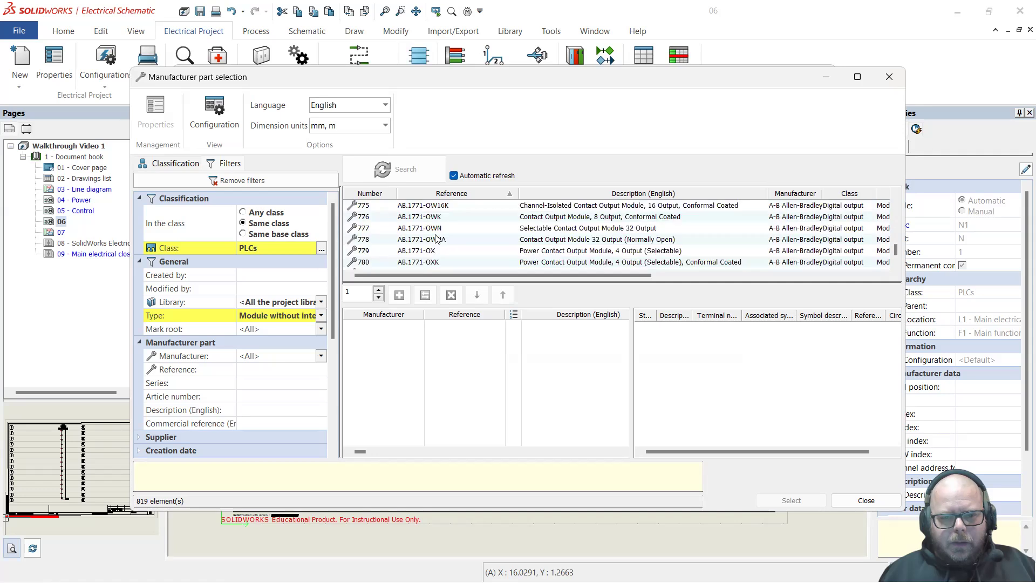
drag(894, 247, 897, 234)
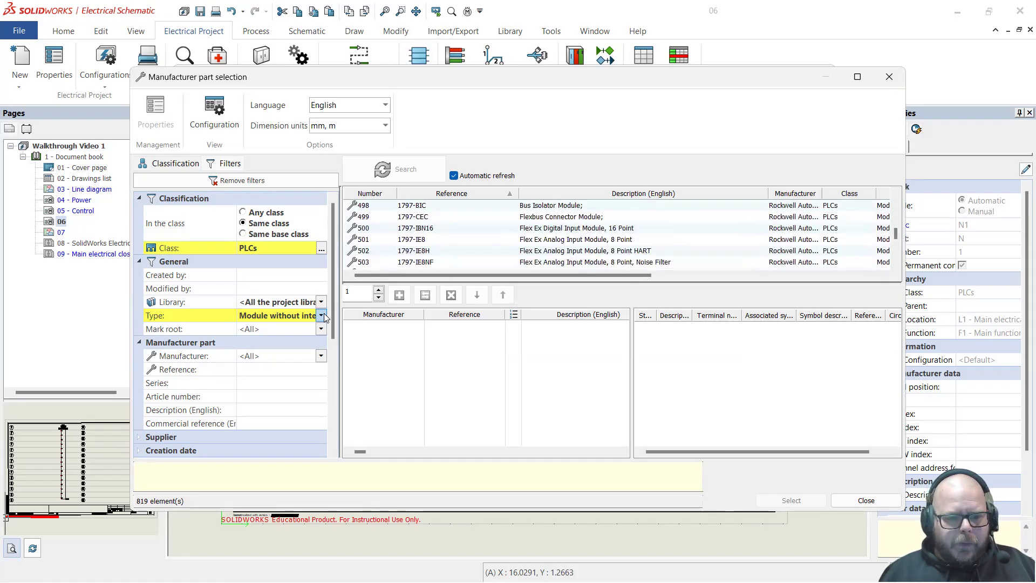
scroll(480, 228, down, 1)
scroll(479, 229, down, 1)
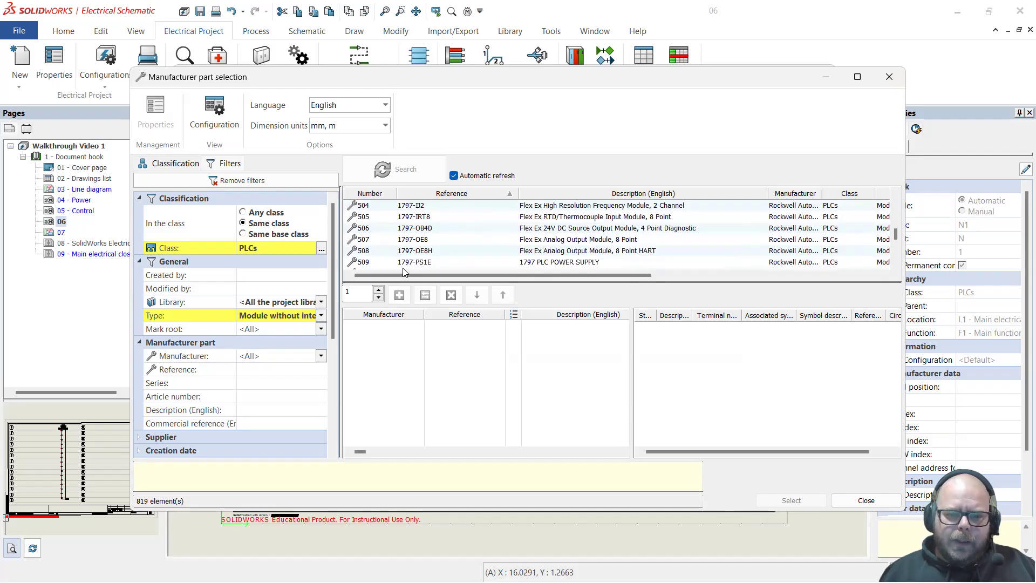
scroll(437, 251, down, 2)
click(321, 315)
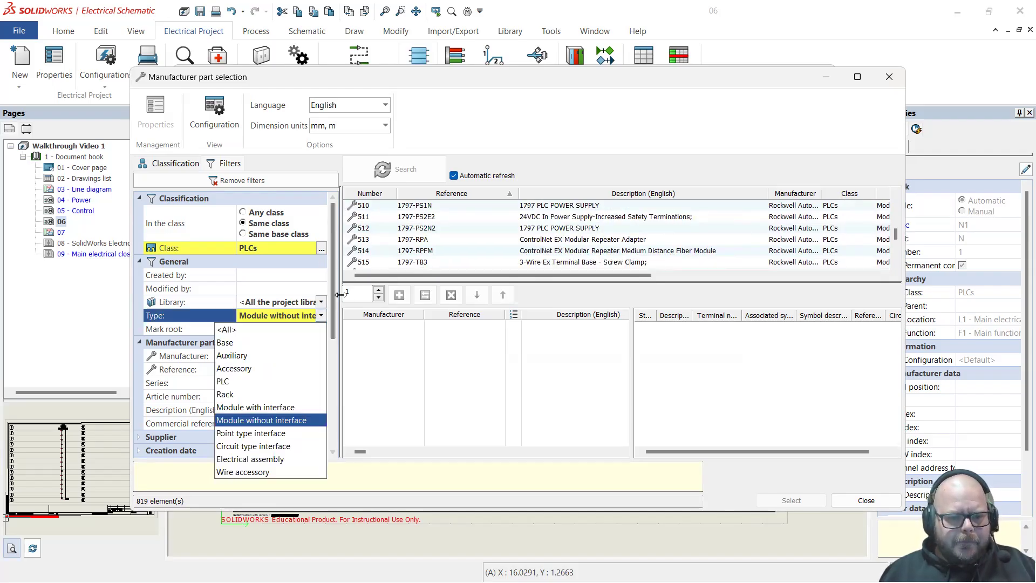
click(335, 301)
scroll(806, 253, down, 11)
scroll(806, 253, up, 20)
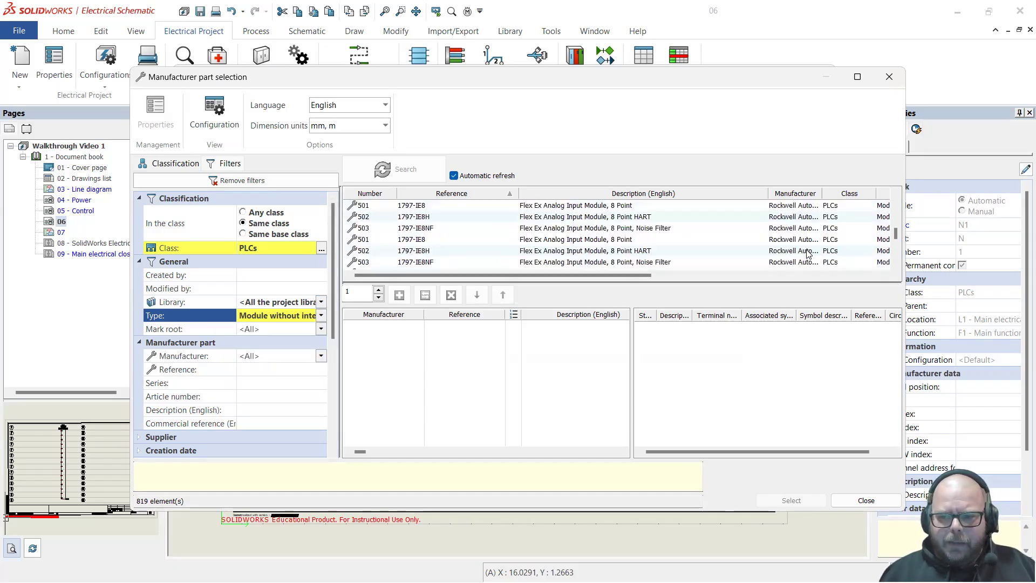
Set the part type filter to <All> and add the 5069-OF8 analog output module to the N1 PLC.
click(321, 318)
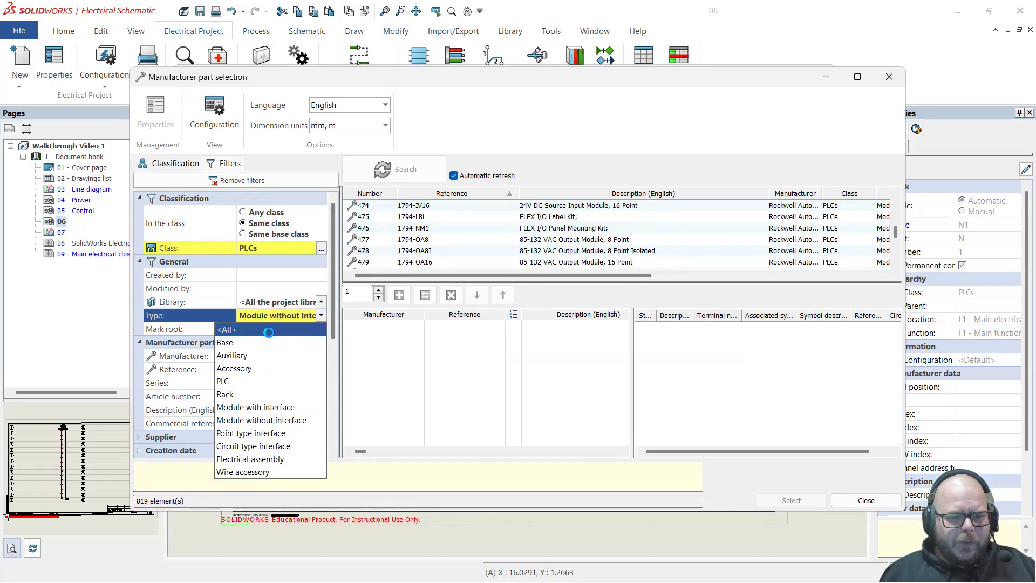
click(292, 332)
drag(896, 217, 899, 245)
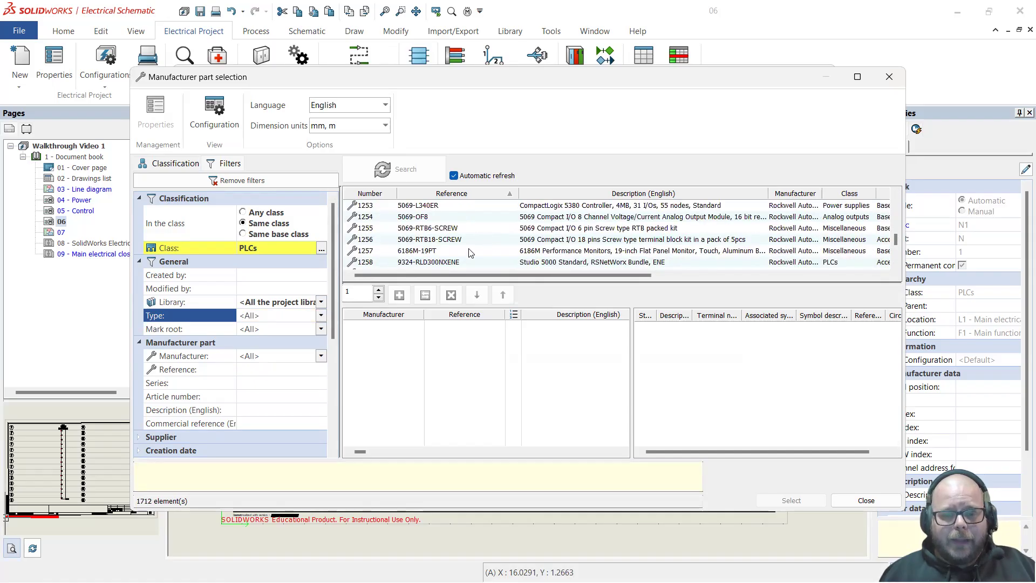
click(572, 218)
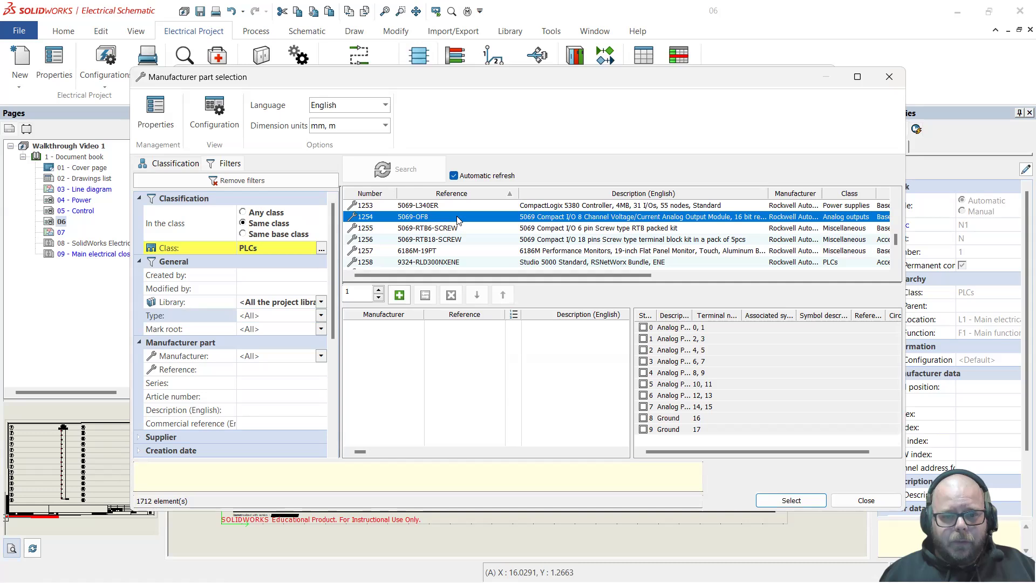
double_click(457, 217)
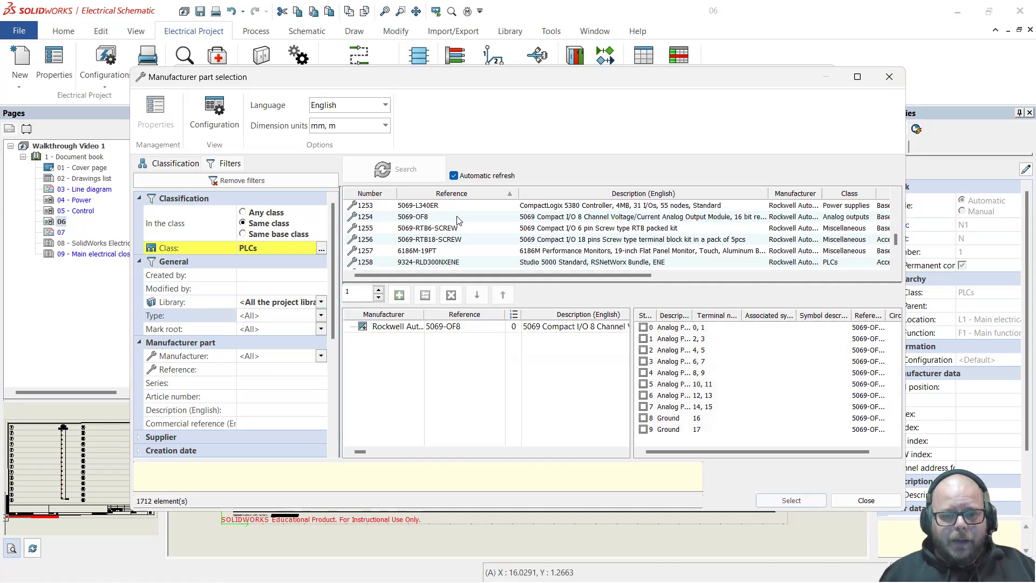
click(797, 504)
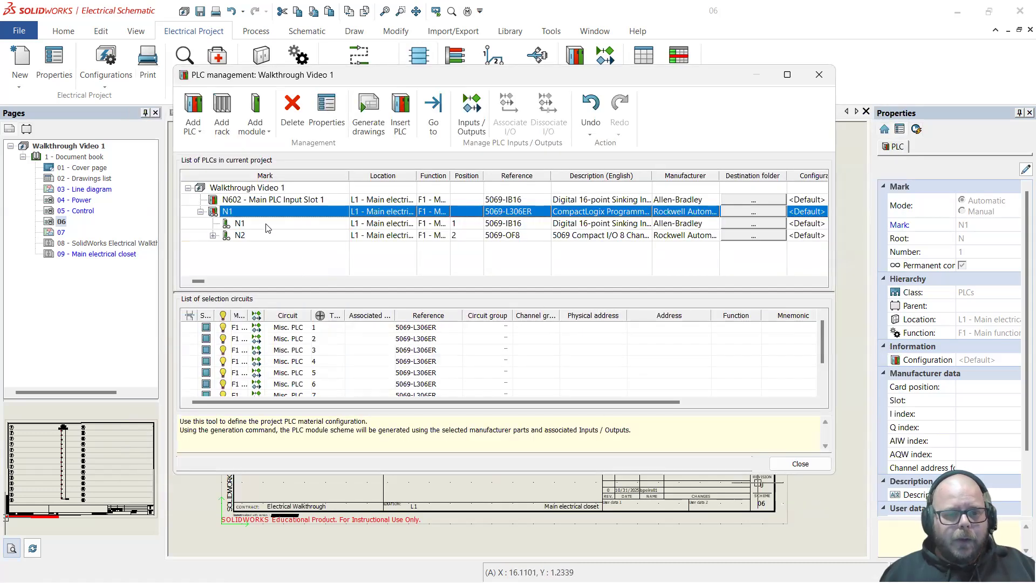
Examine the analog output circuits and their physical addresses for the 5069-OF8 module under the N1 PLC.
click(250, 223)
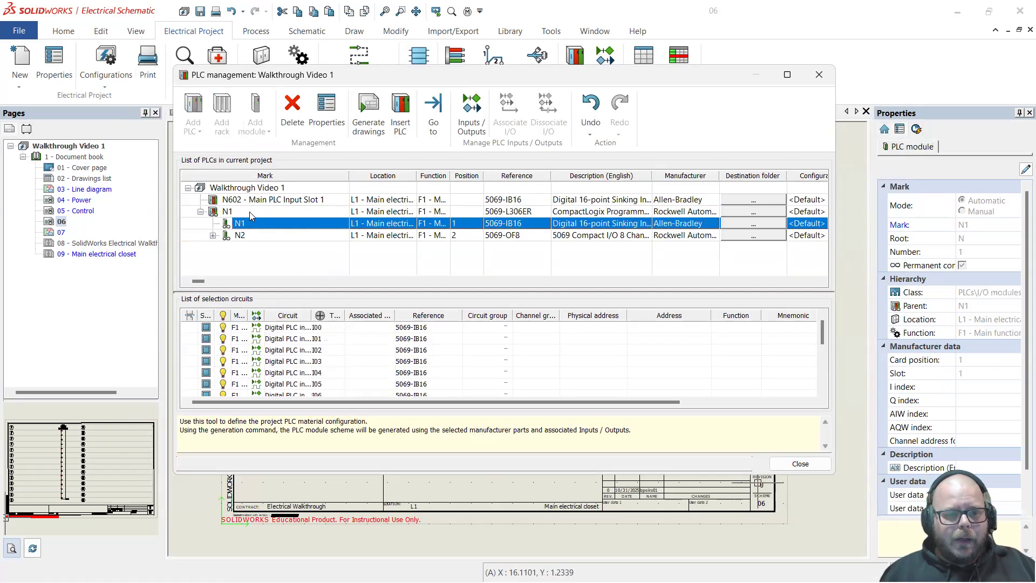
click(271, 236)
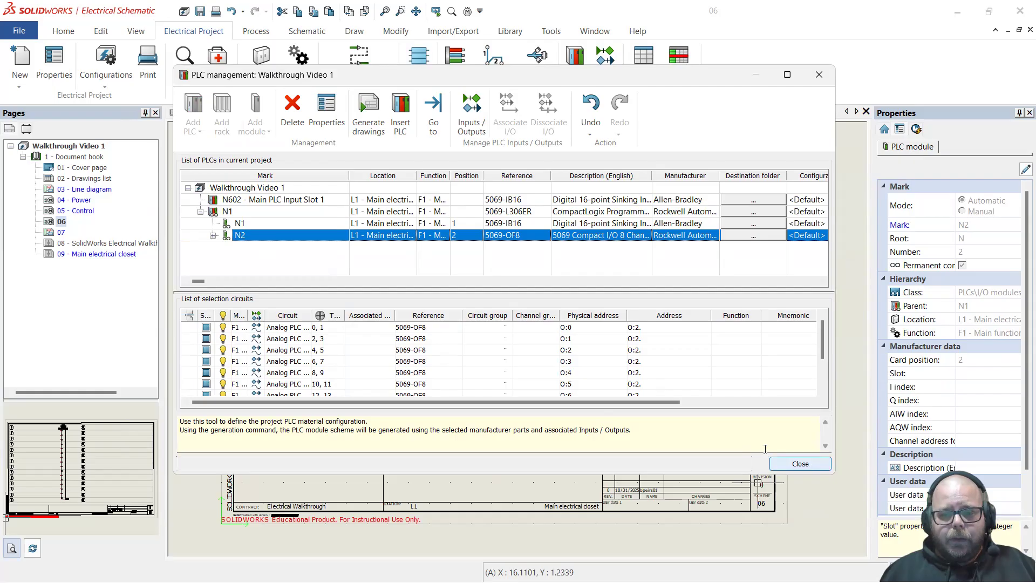
click(656, 327)
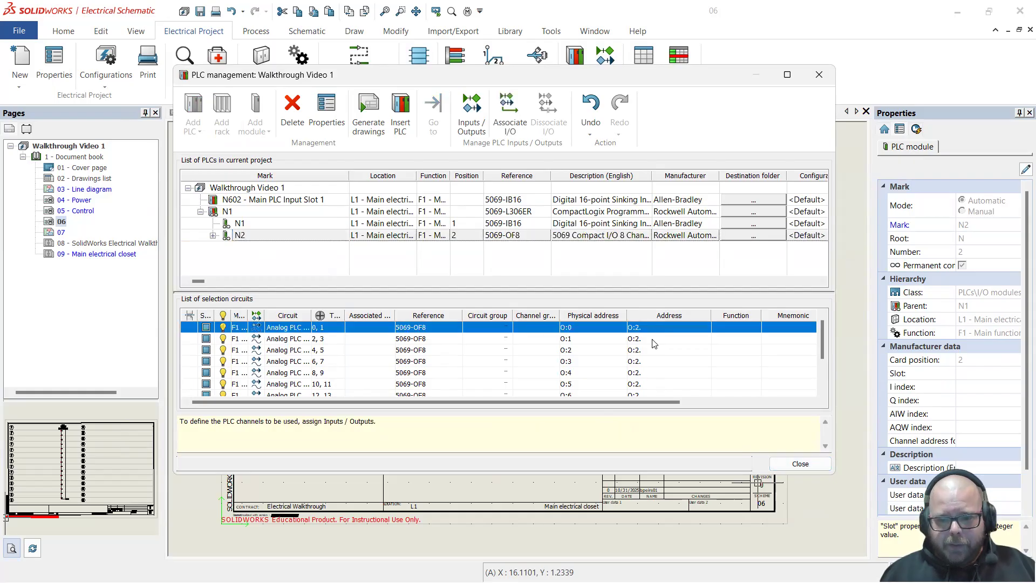
click(581, 340)
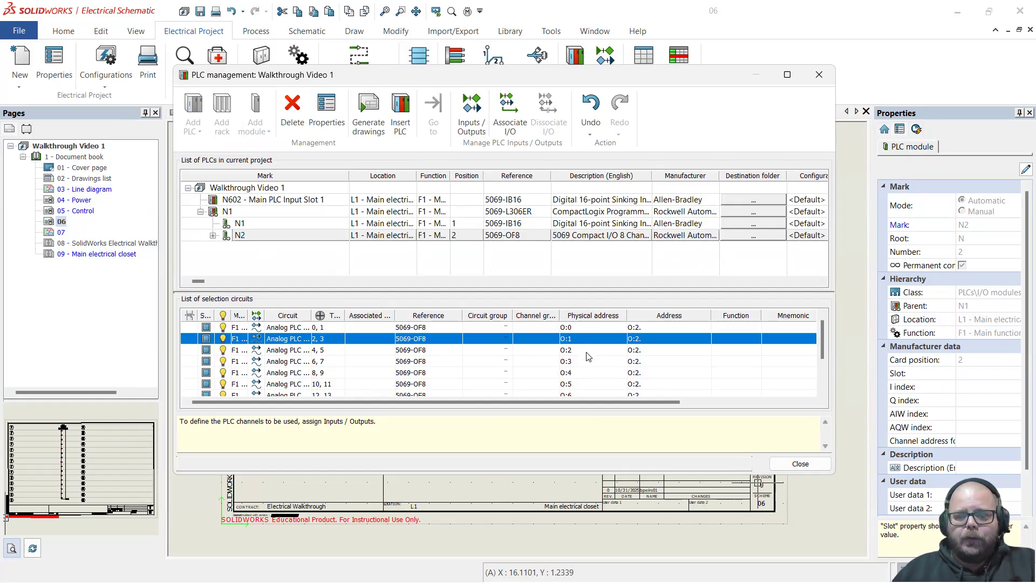
key(Down)
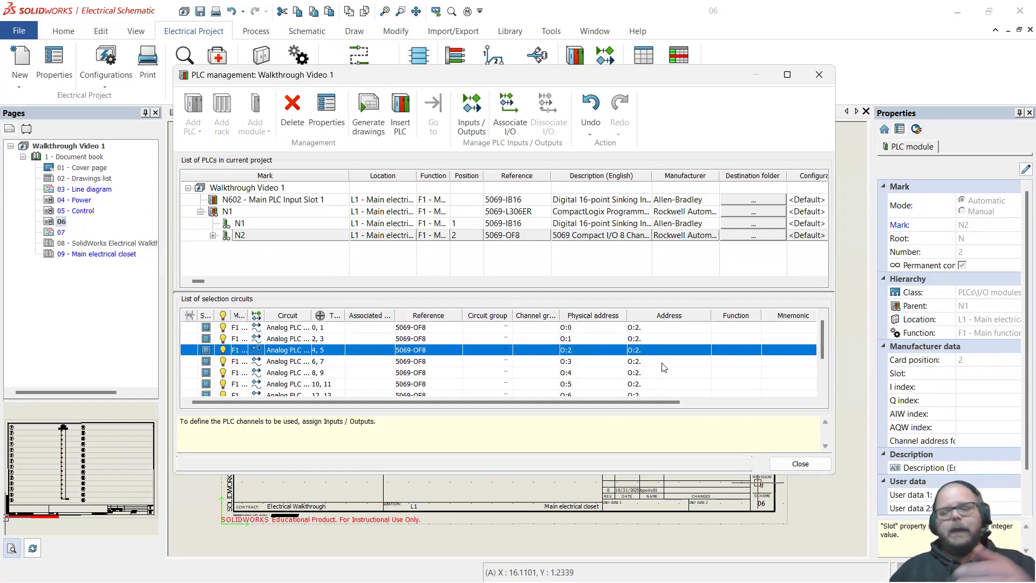
key(Down)
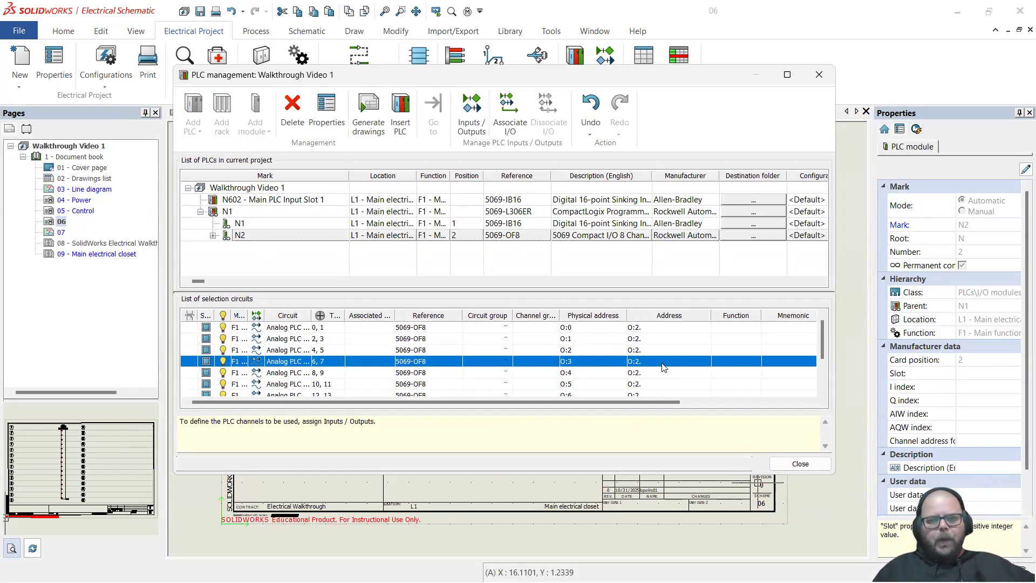
key(Down)
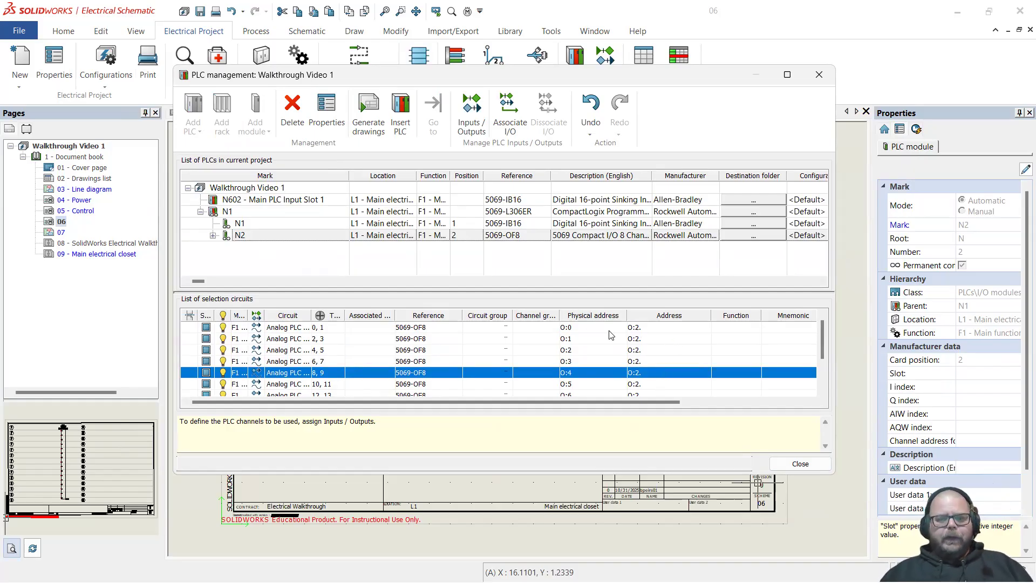
key(Home)
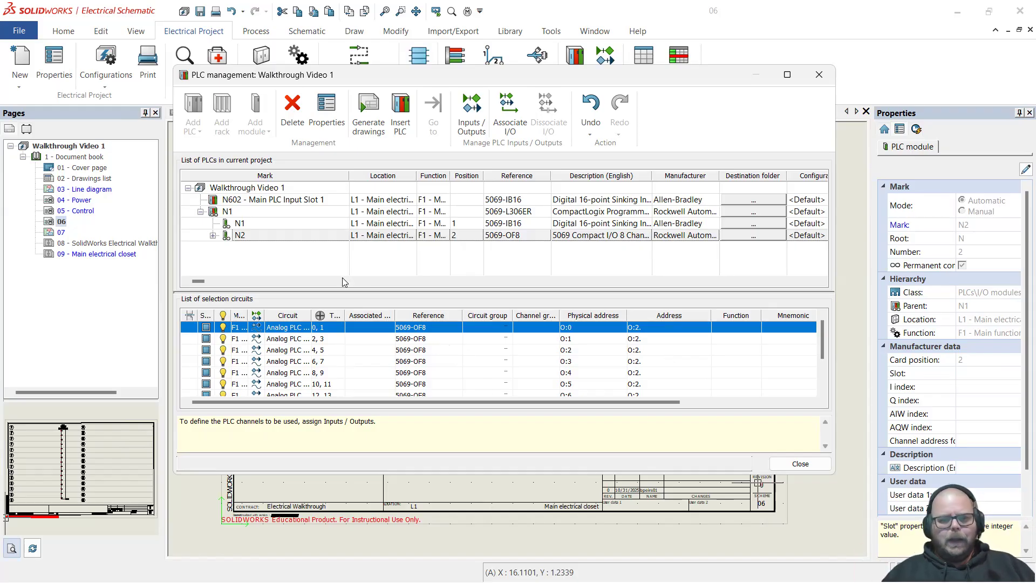
Review the circuits of the N1 controller and its two modules, and close PLC management.
click(248, 212)
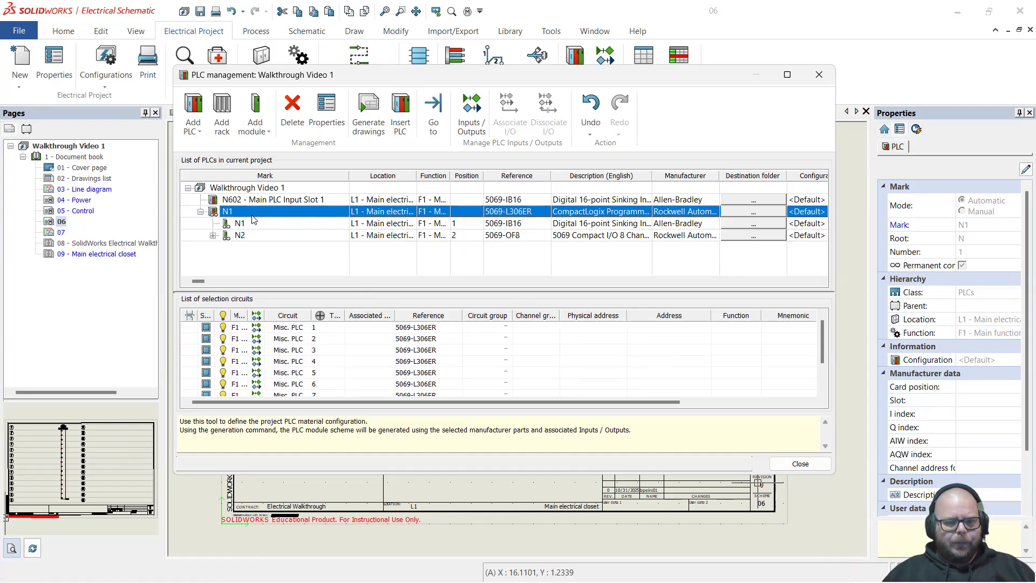
click(263, 224)
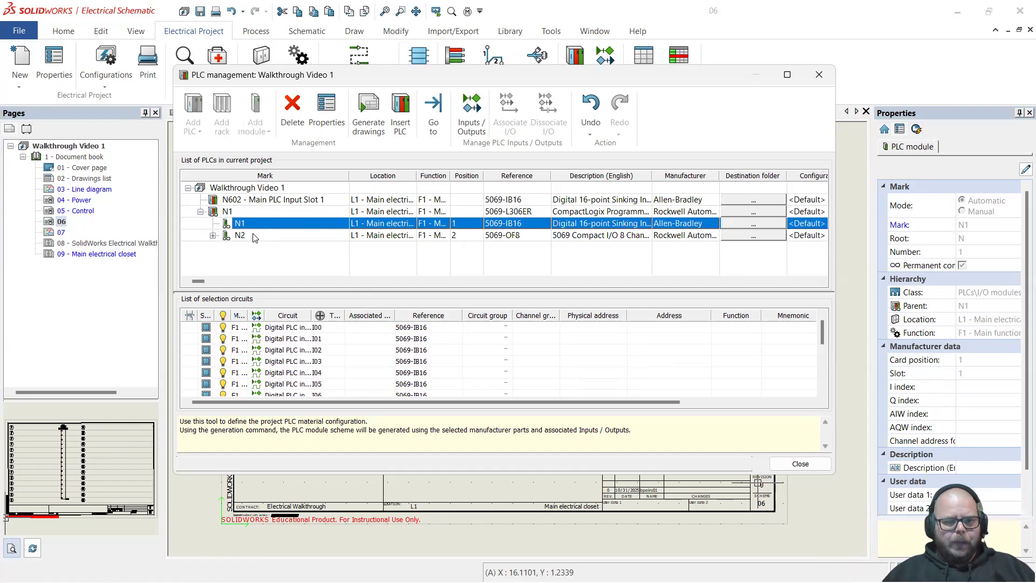
click(255, 236)
click(814, 464)
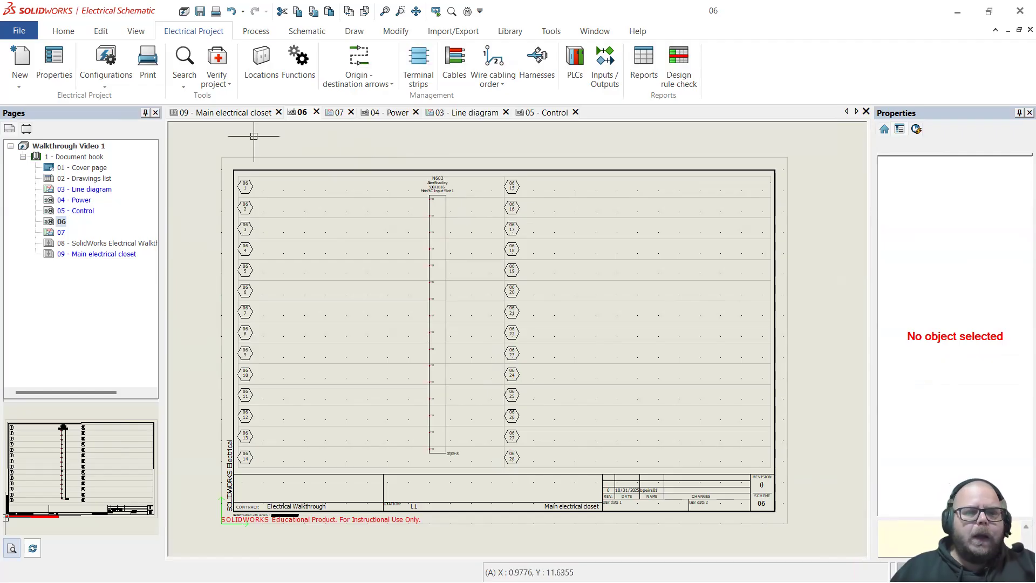
Inspect the existing N602 input card symbol and the free space on drawing 06.
scroll(486, 243, down, 1)
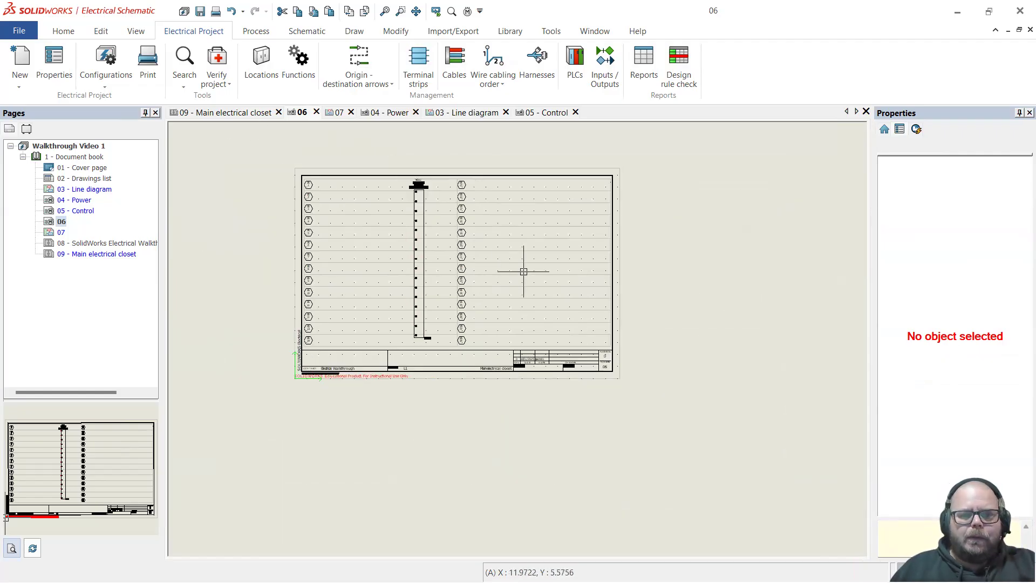
scroll(518, 270, up, 1)
scroll(416, 231, down, 1)
scroll(349, 155, up, 1)
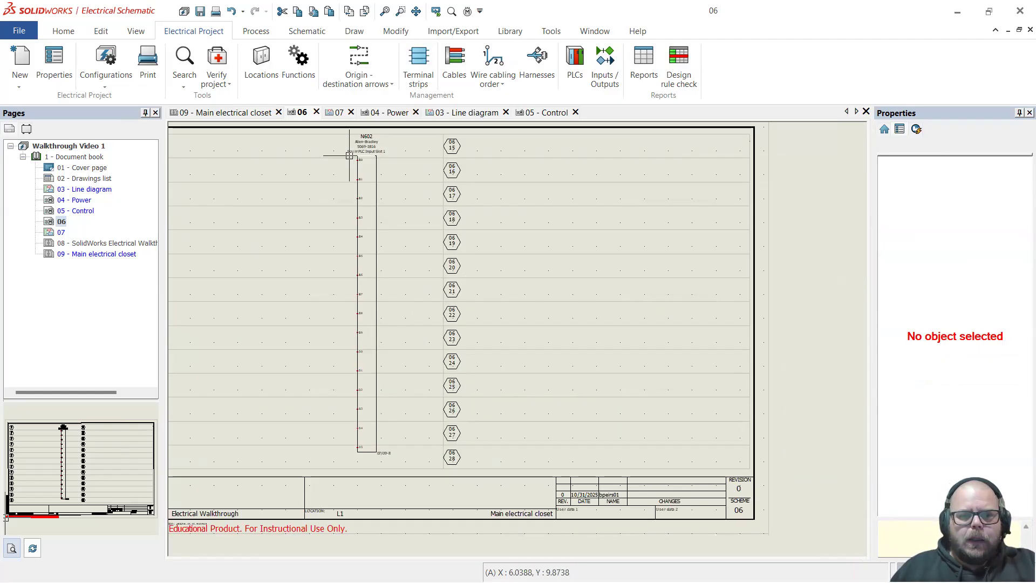
scroll(349, 155, up, 1)
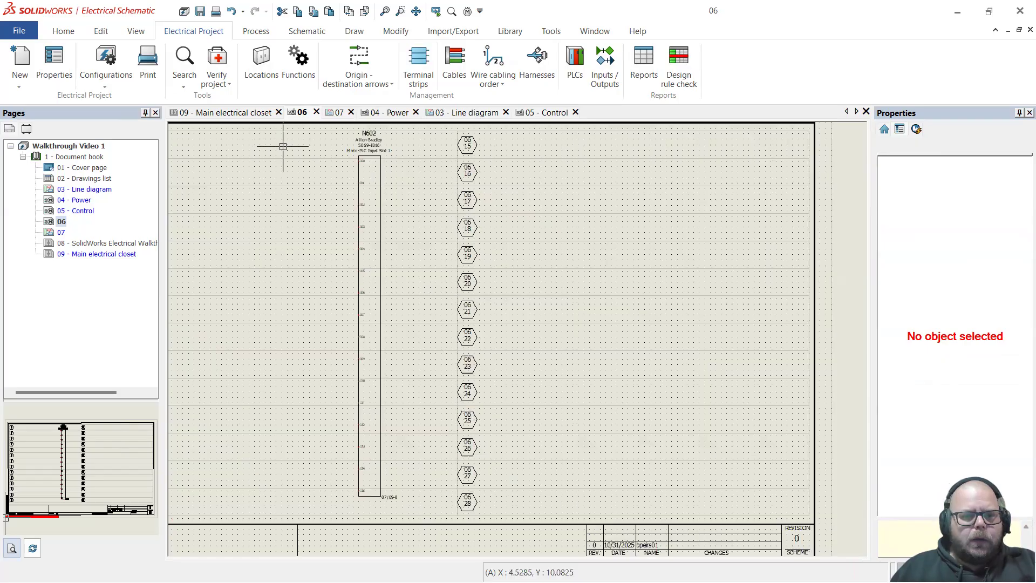
click(379, 195)
key(Escape)
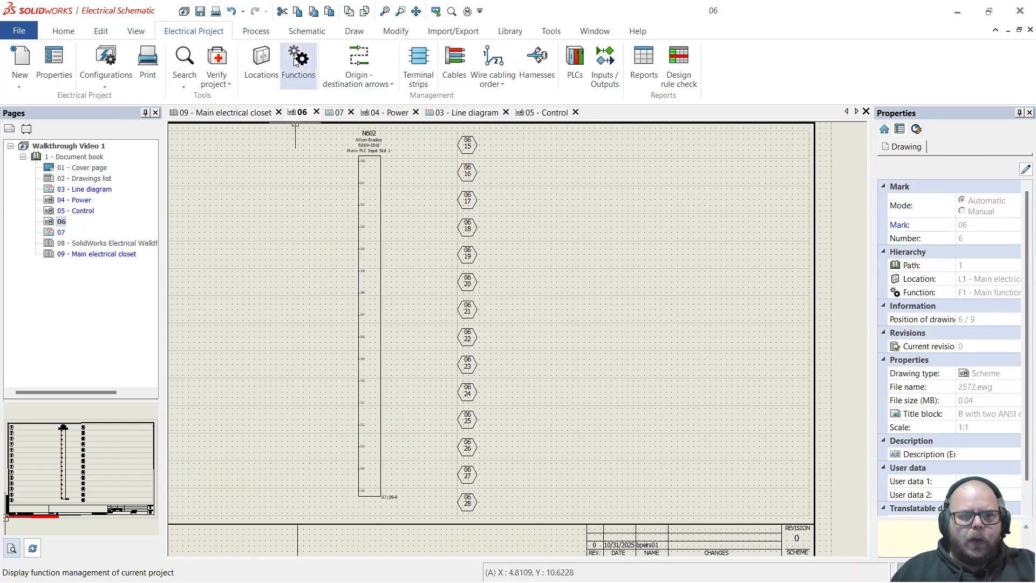
Start inserting a schematic symbol and choose Card with 16 Digital PLC Inputs from the PLCs class.
click(311, 33)
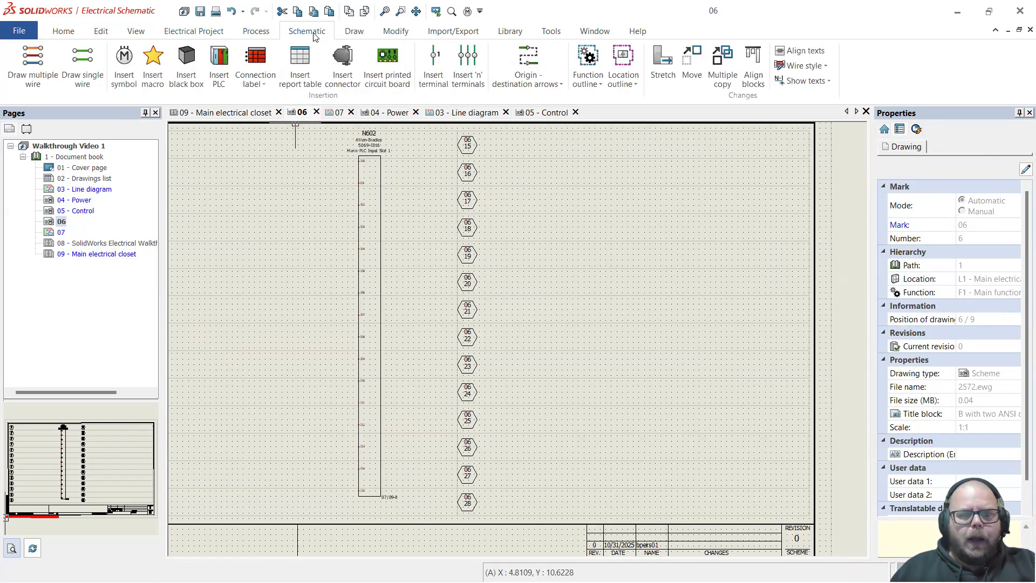
click(123, 62)
click(144, 357)
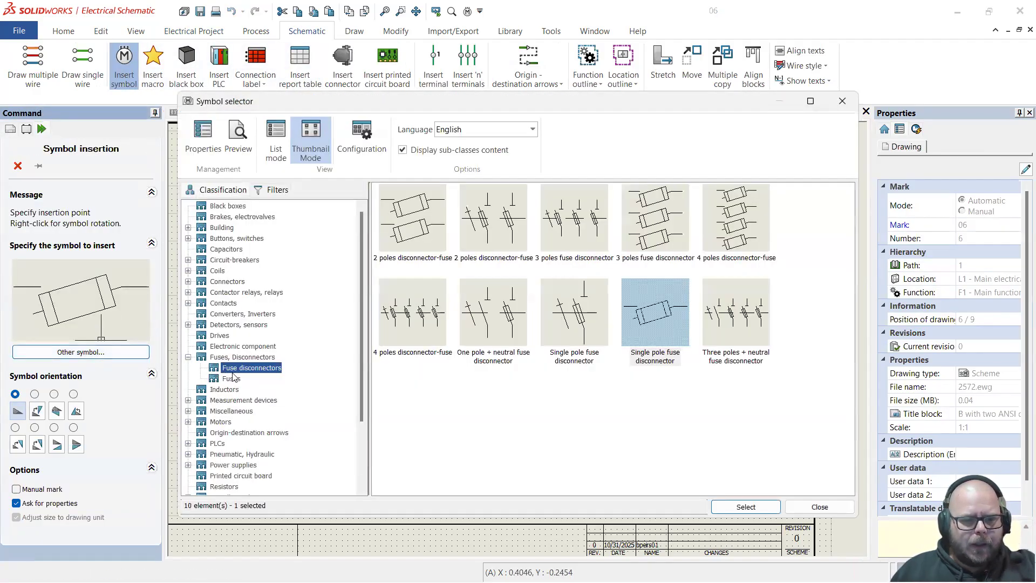
scroll(245, 376, down, 2)
click(215, 378)
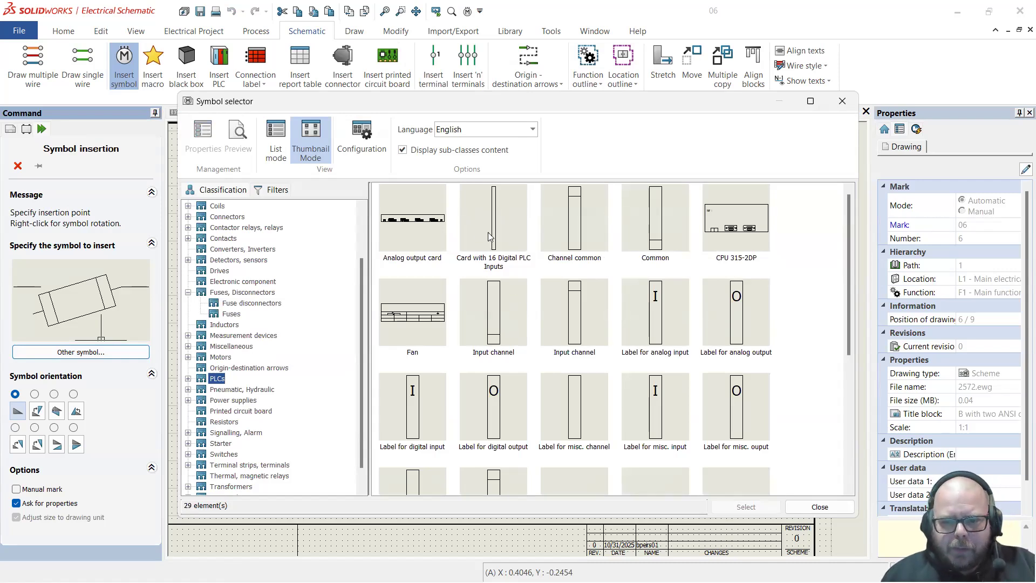
click(502, 239)
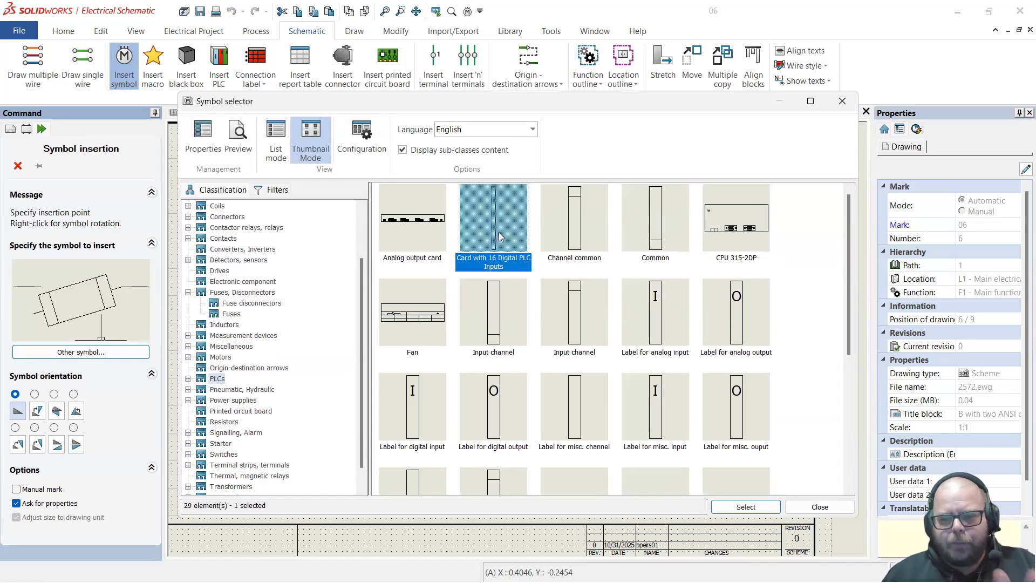
scroll(500, 236, down, 3)
scroll(500, 237, down, 3)
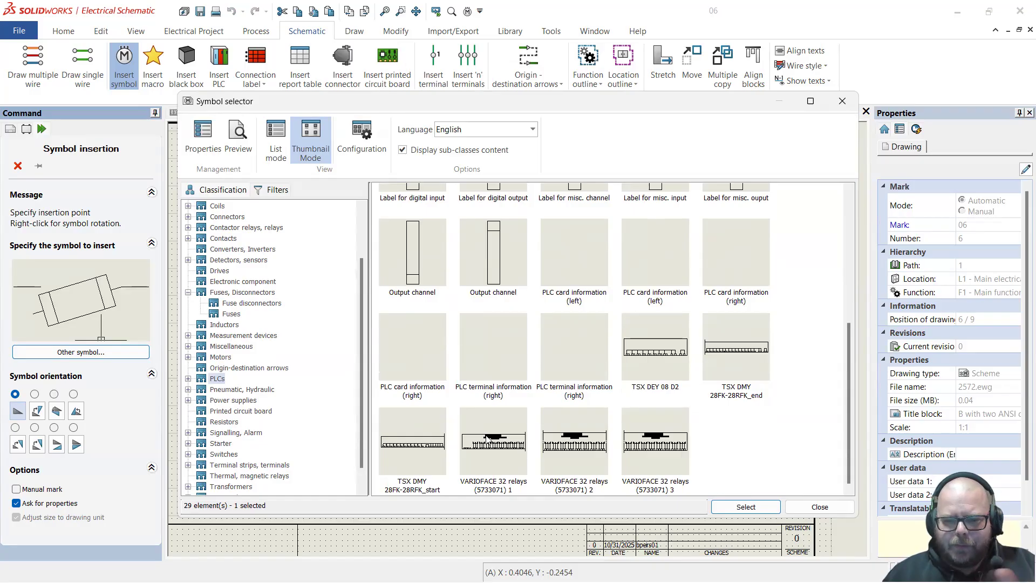
scroll(482, 406, up, 3)
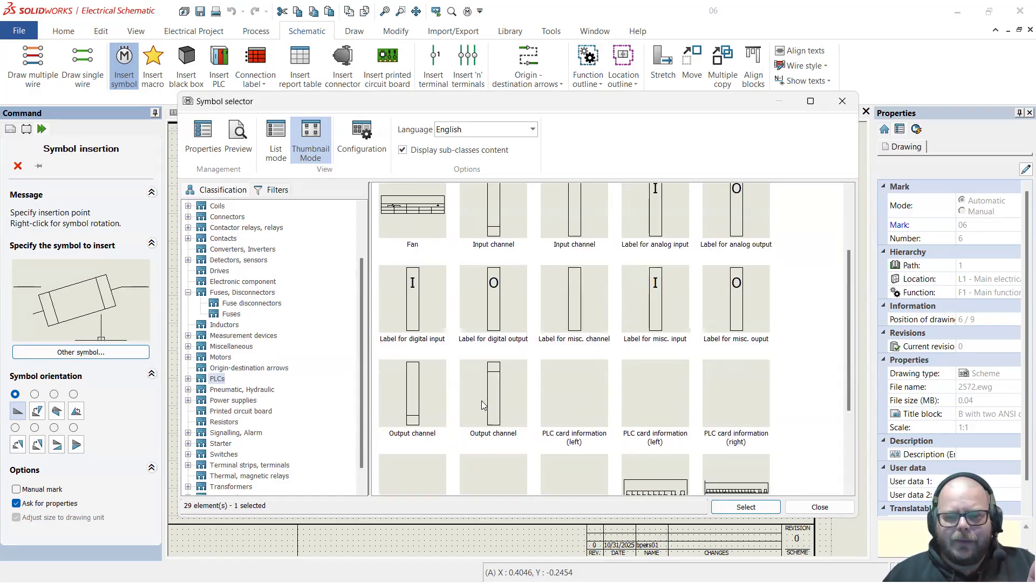
scroll(481, 400, up, 2)
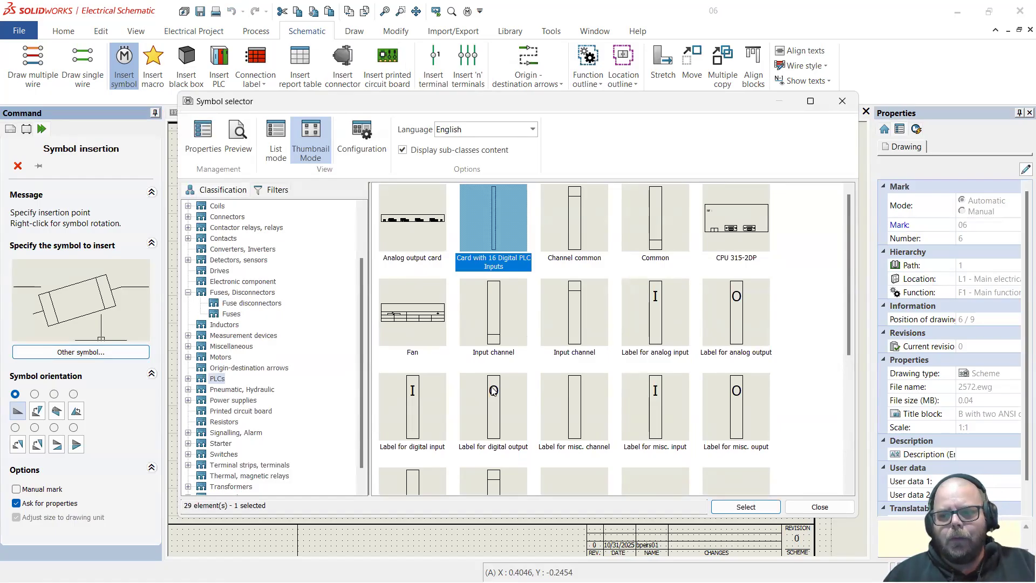
double_click(514, 231)
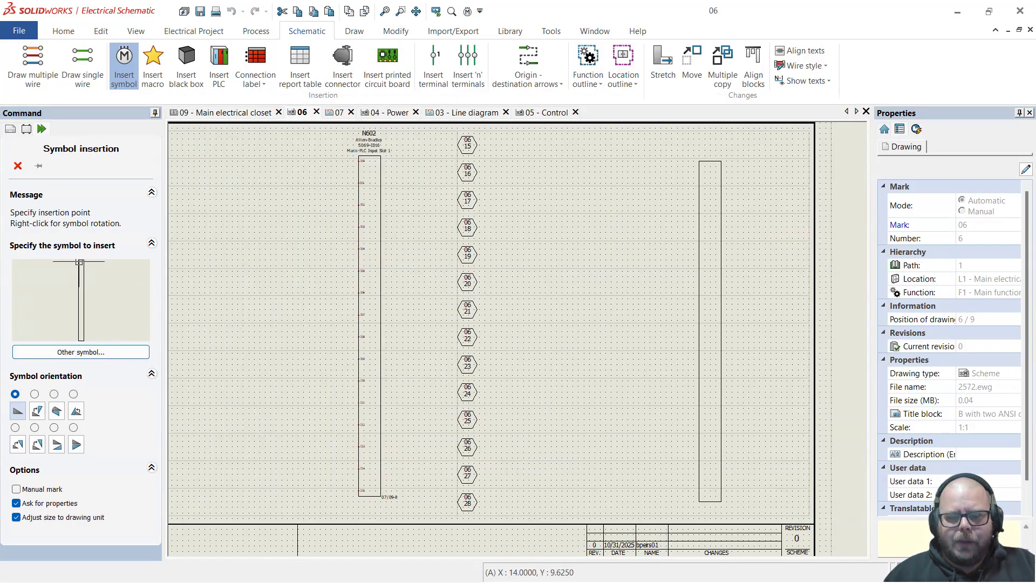
Place the card symbol at X 13.75, Y 9.75 on drawing 06 and associate it with module N1 of PLC F1-N1.
click(688, 161)
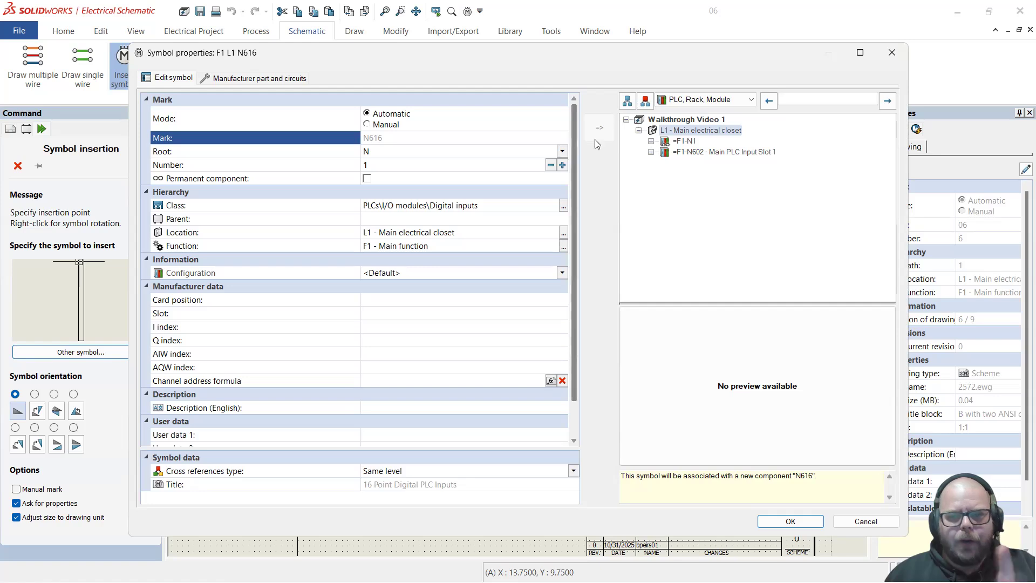
click(652, 141)
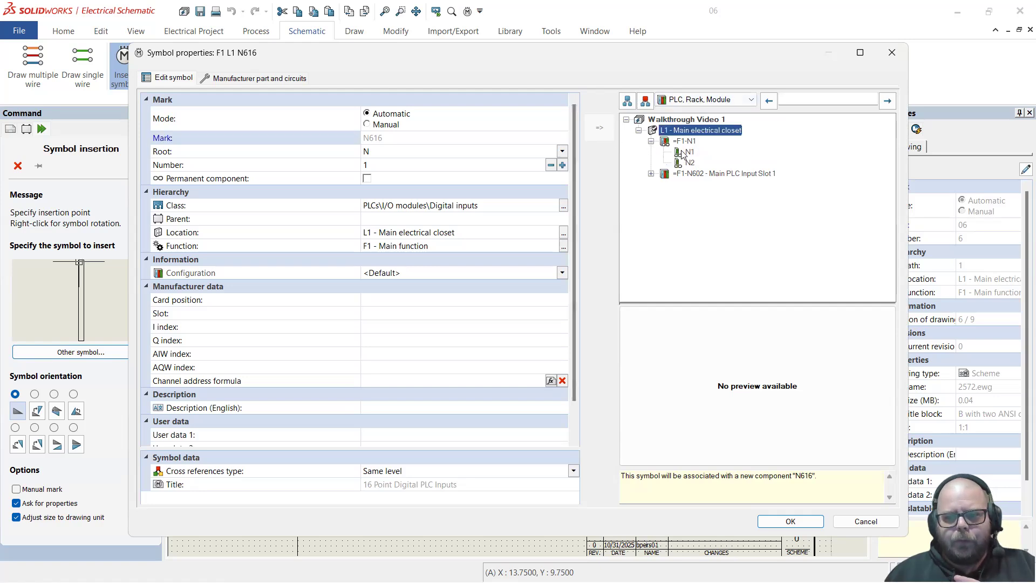
click(689, 152)
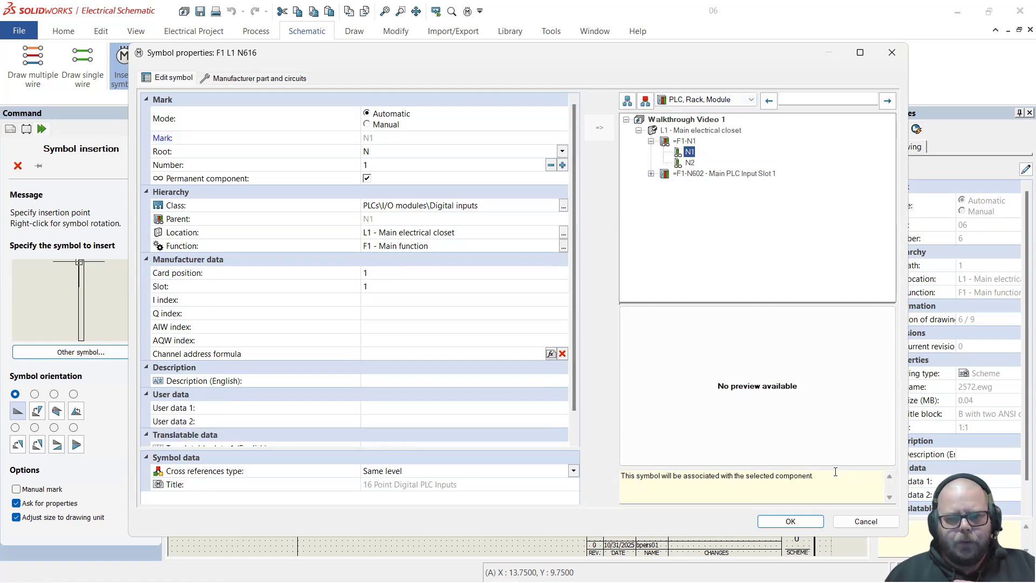
click(813, 522)
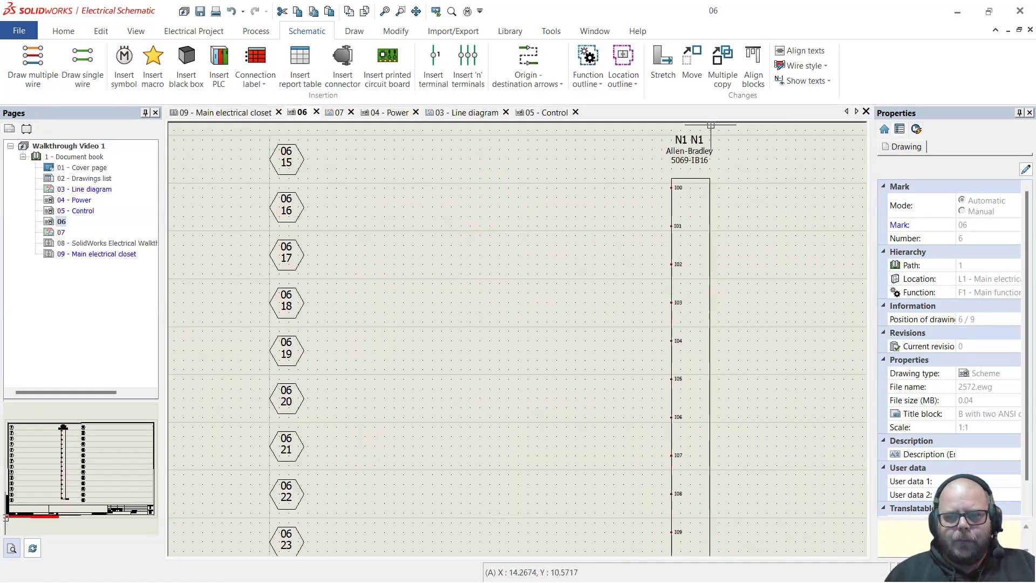
scroll(710, 125, up, 4)
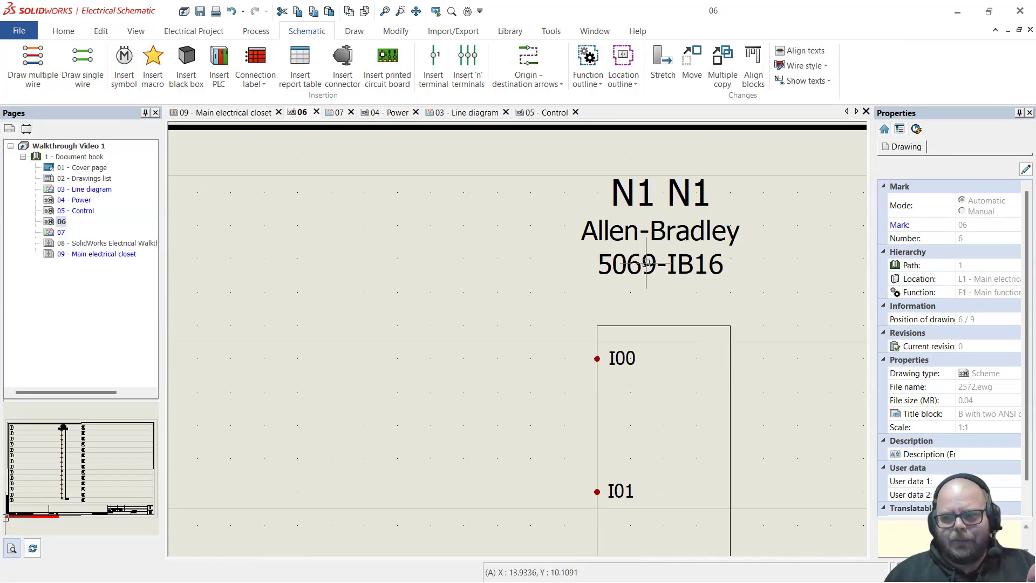
click(693, 326)
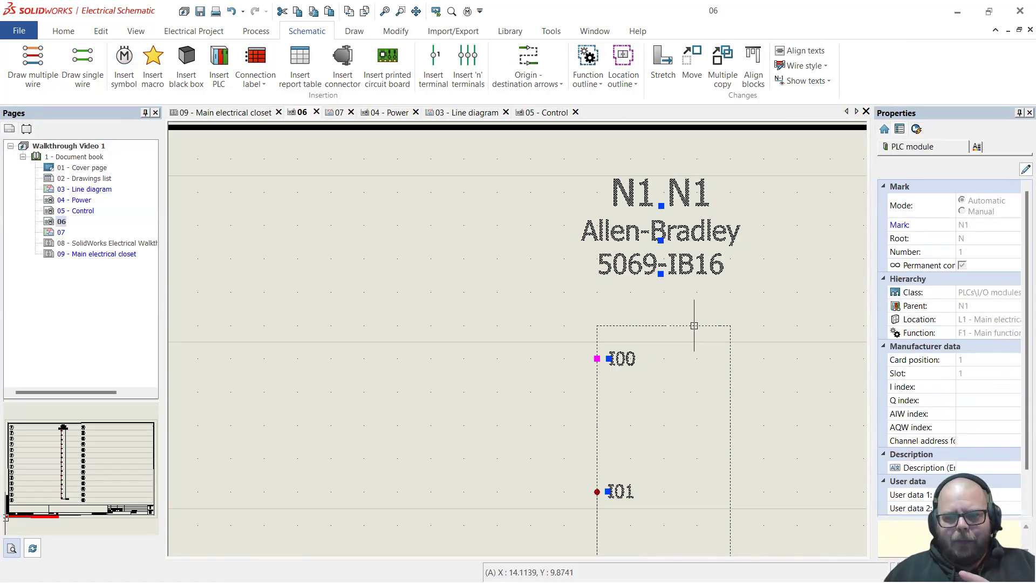
right_click(693, 326)
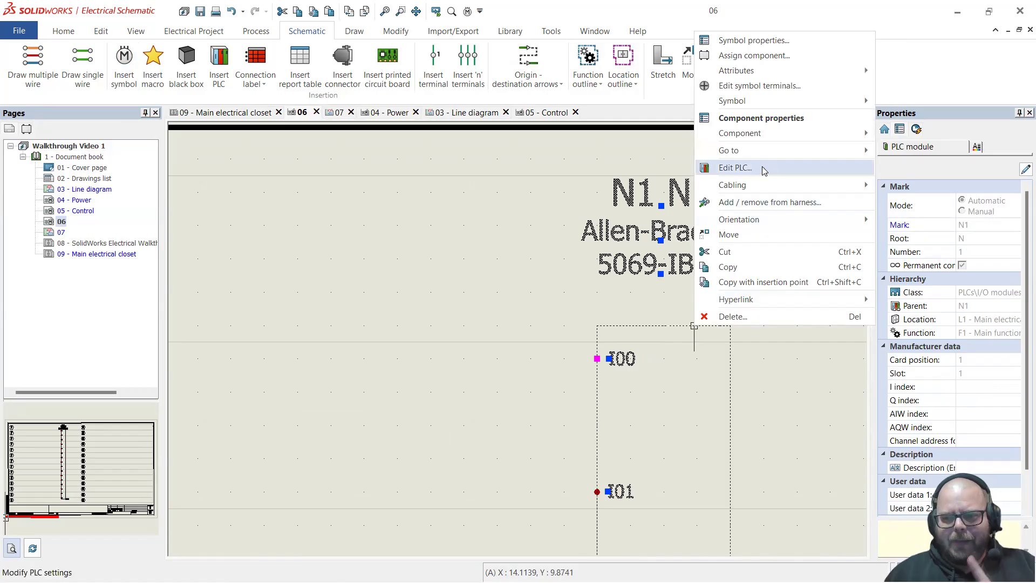
mouse_move(804, 102)
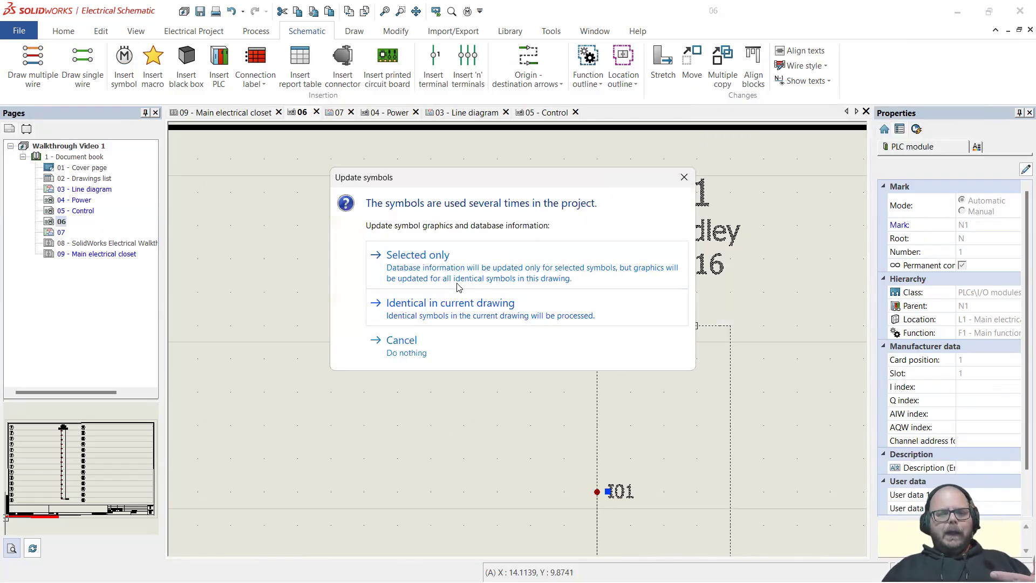
click(684, 177)
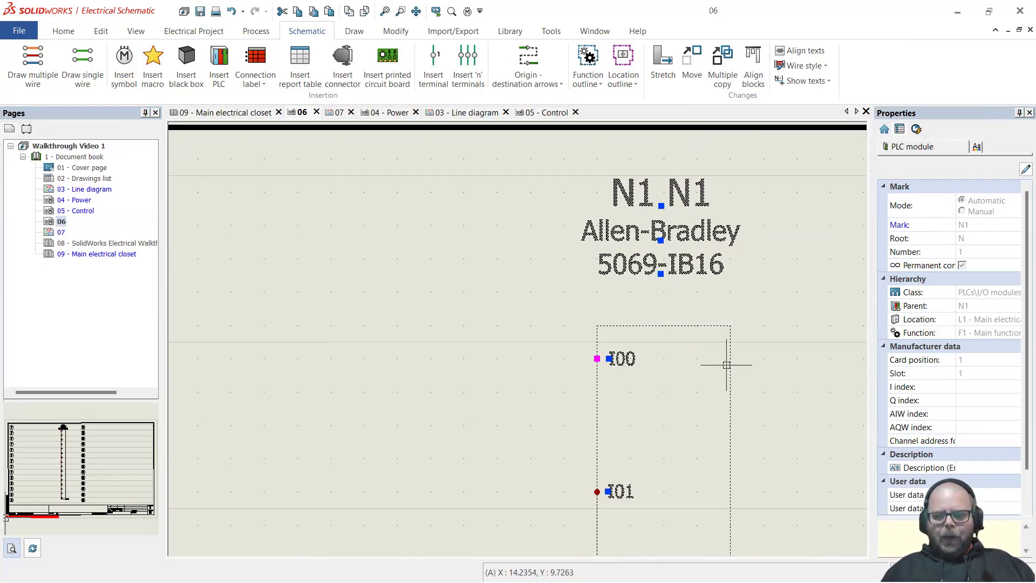
Open the symbol of the placed 5069-IB16 card for editing and inspect its heading attributes.
right_click(716, 326)
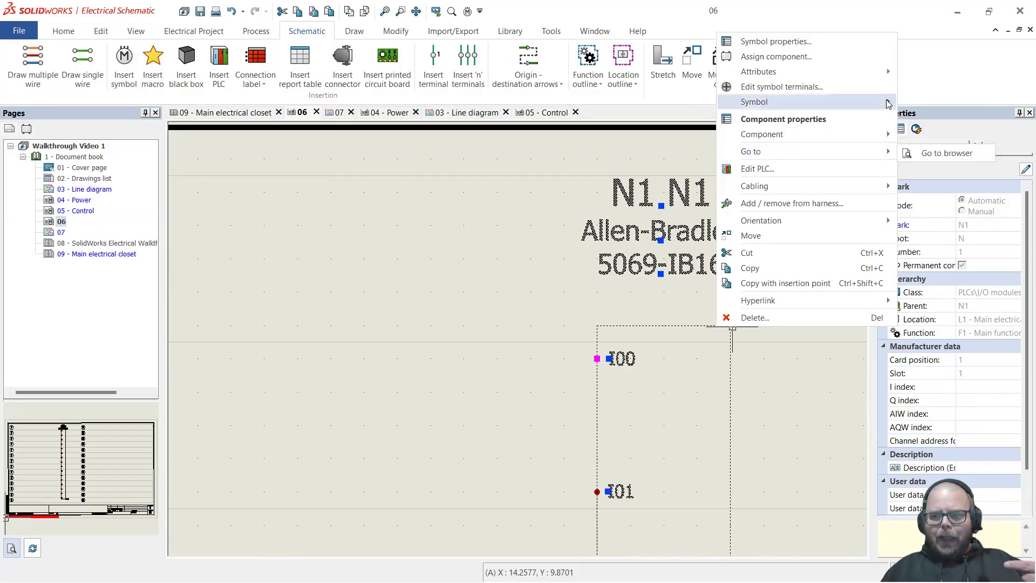
mouse_move(886, 102)
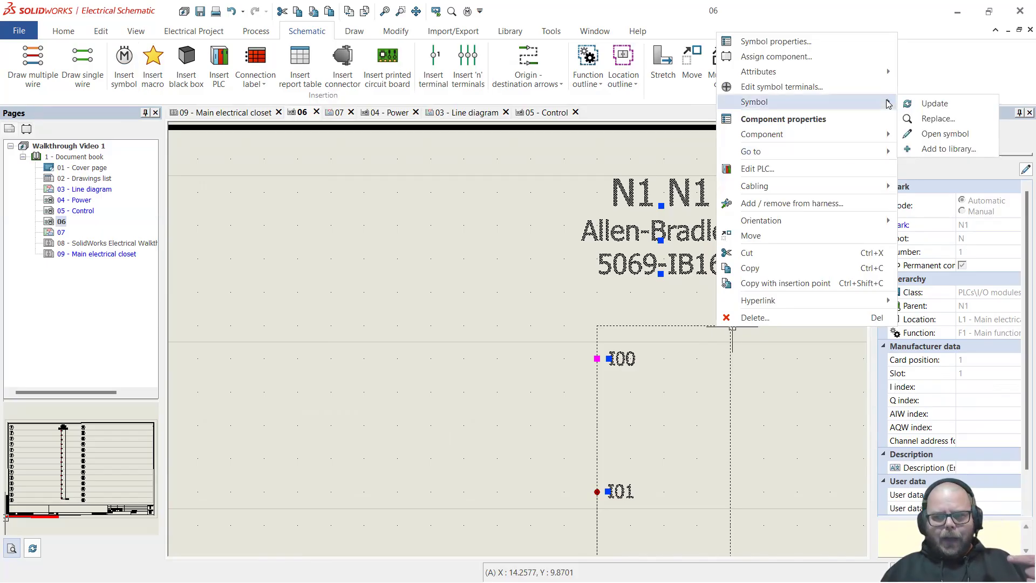
click(945, 134)
scroll(548, 173, up, 5)
scroll(549, 173, up, 1)
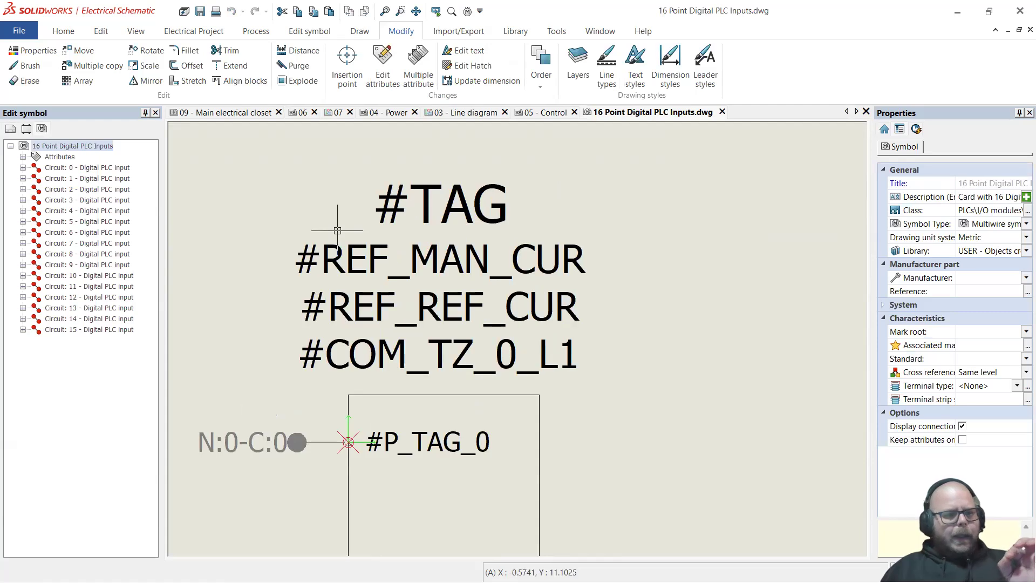
Insert the manufacturer part attributes #REF_REF and #REF_REF_ALL into the 16-point digital input symbol, to the right of its heading attributes.
right_click(49, 158)
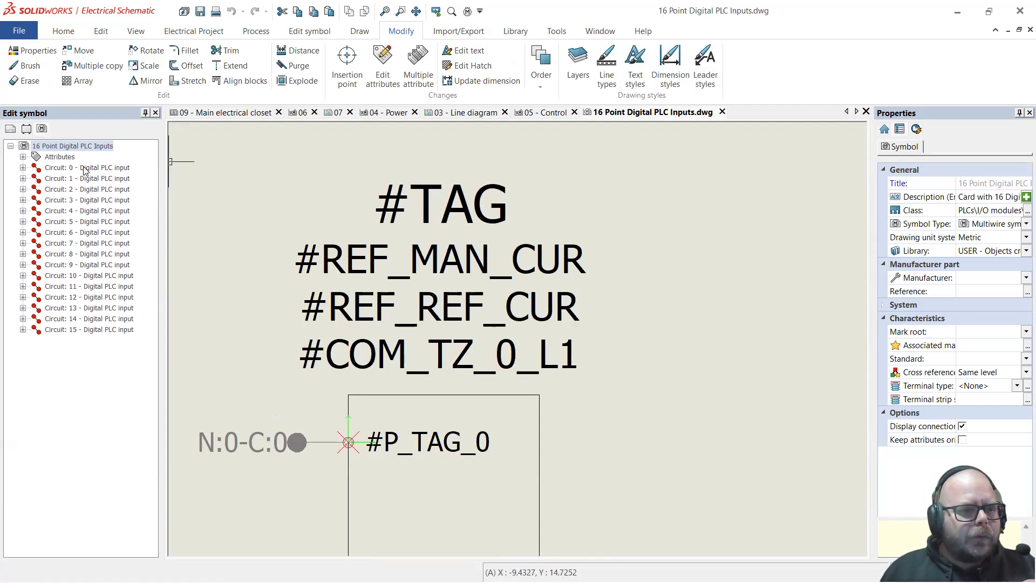
click(84, 166)
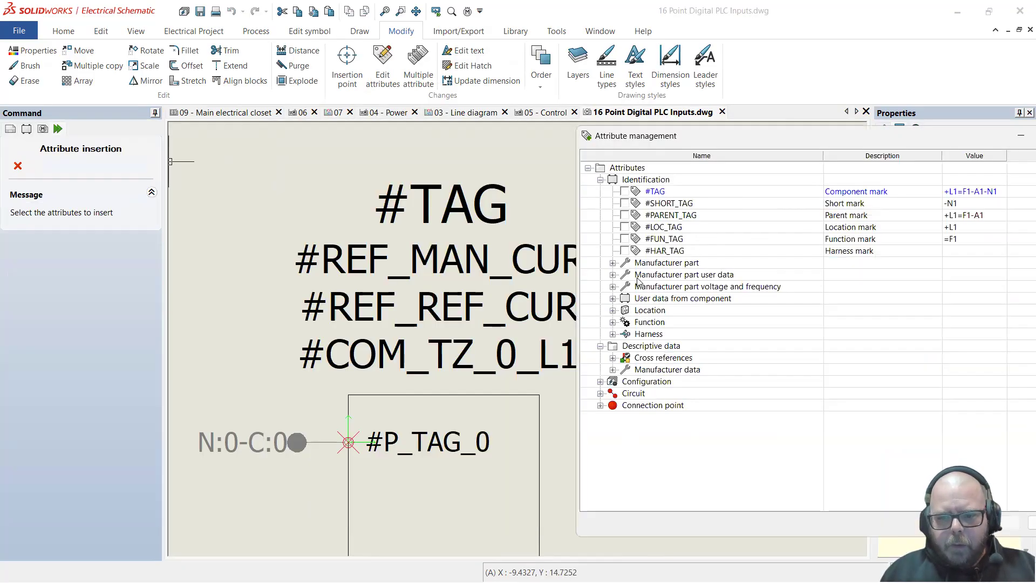
click(613, 263)
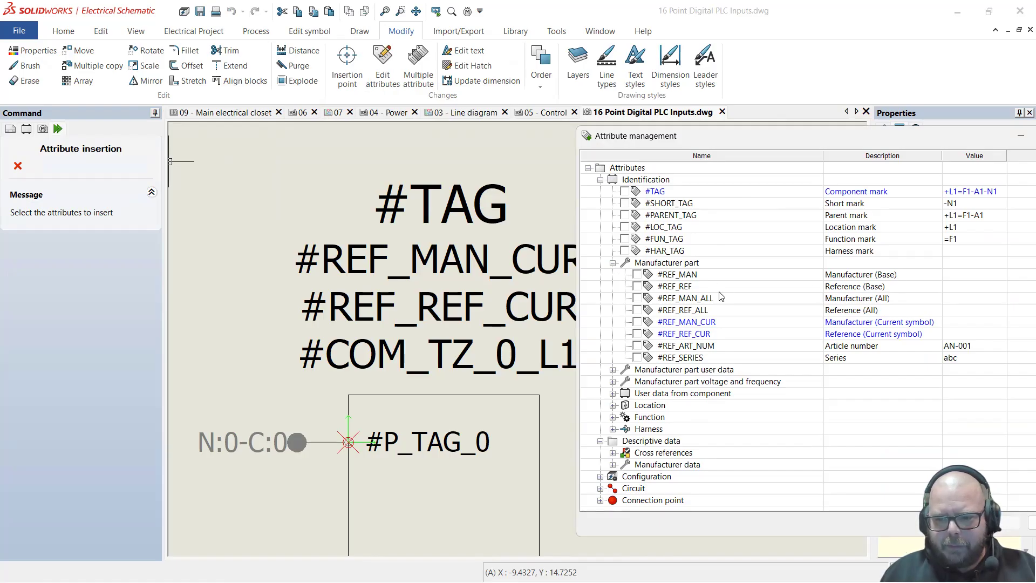
click(637, 286)
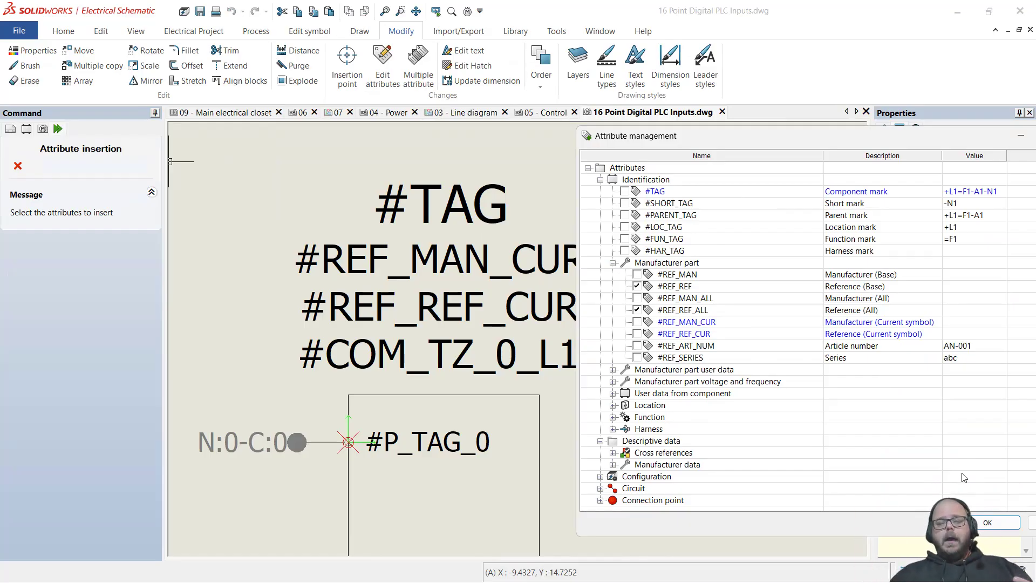
click(975, 522)
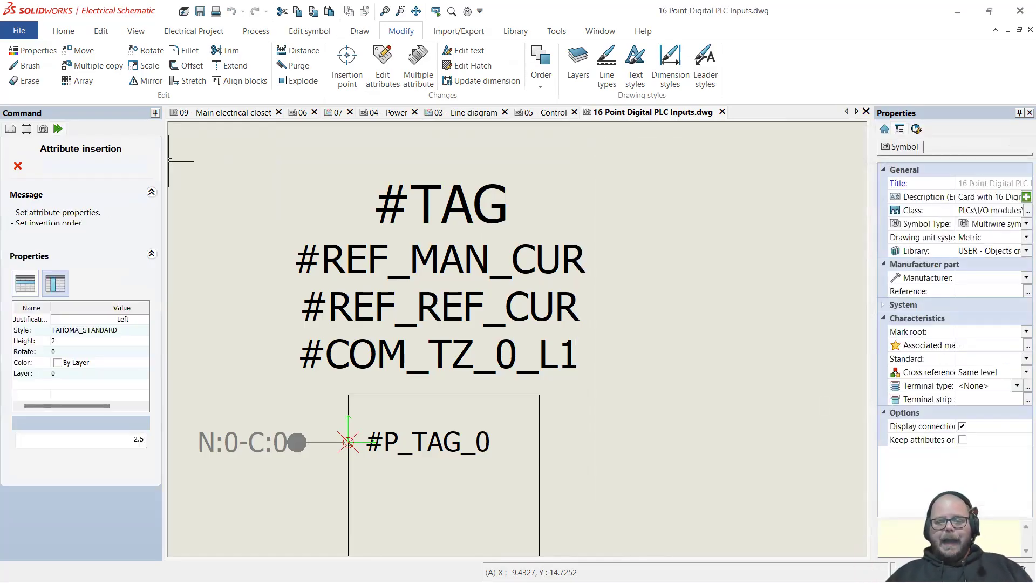
scroll(531, 285, down, 7)
scroll(566, 280, up, 3)
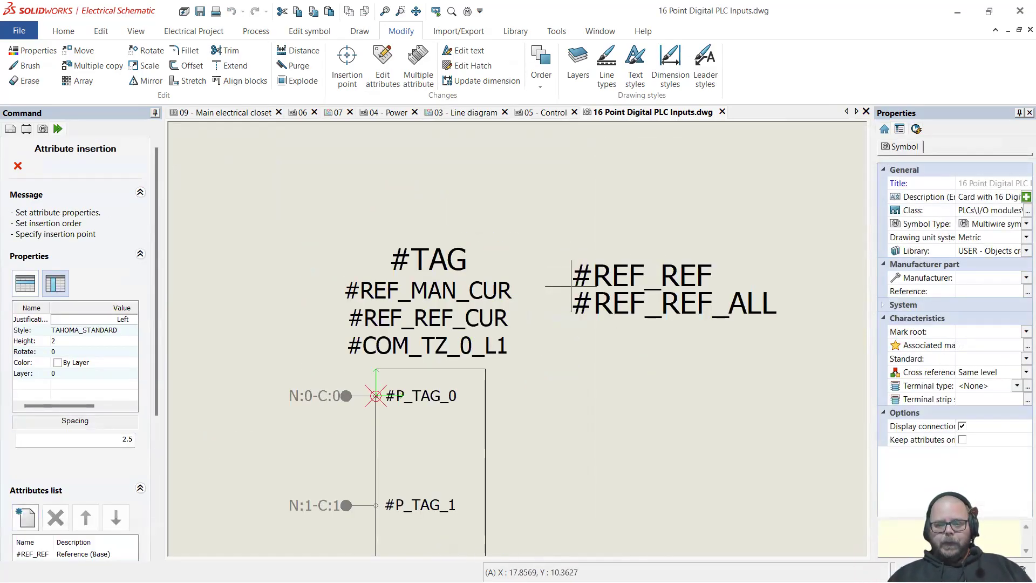
click(599, 303)
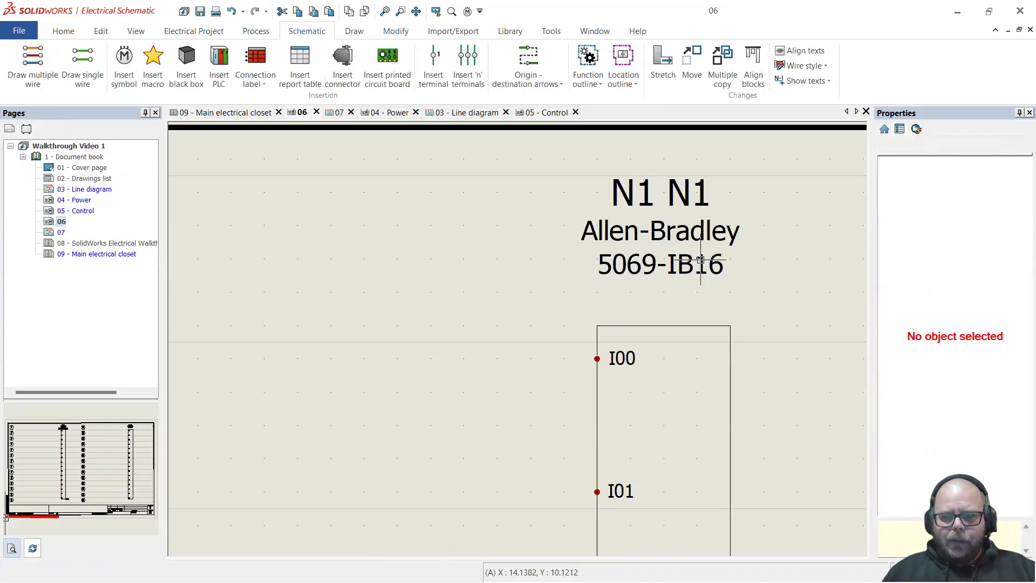
Update the placed 5069-IB16 card symbol on drawing 06 from its edited definition and check its reference texts.
right_click(703, 323)
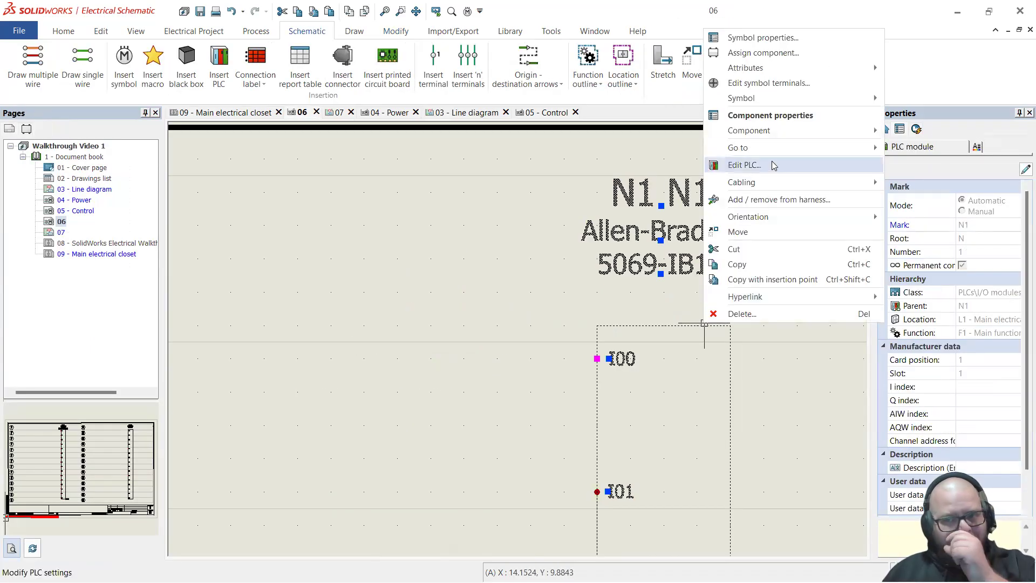
mouse_move(780, 100)
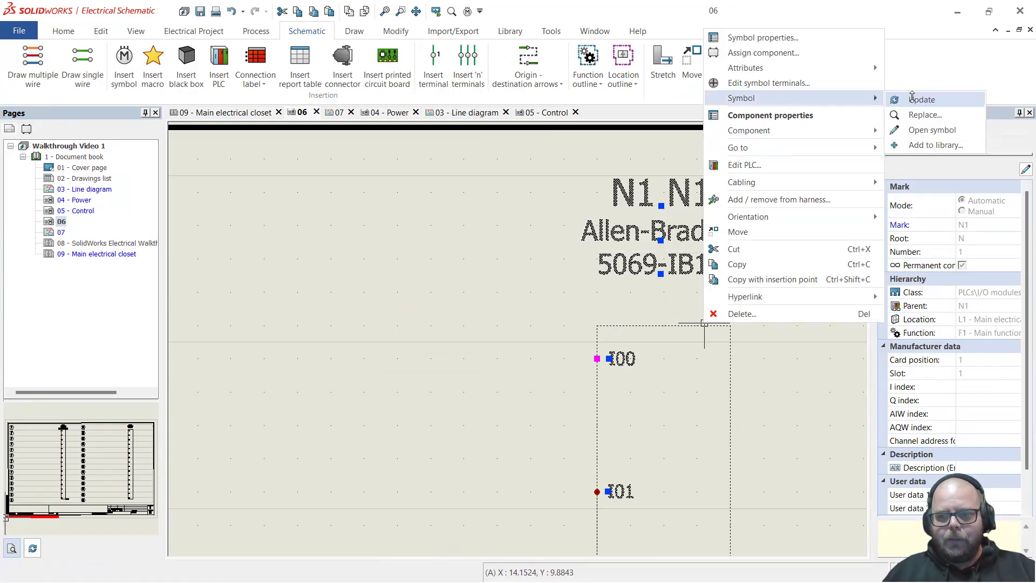
click(911, 99)
scroll(354, 275, down, 3)
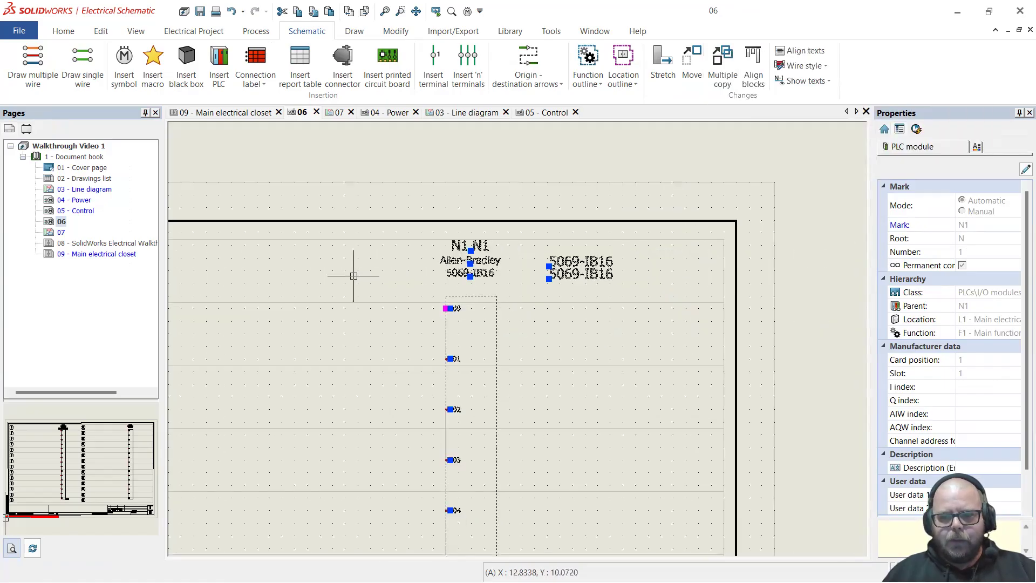
scroll(518, 264, up, 5)
key(Escape)
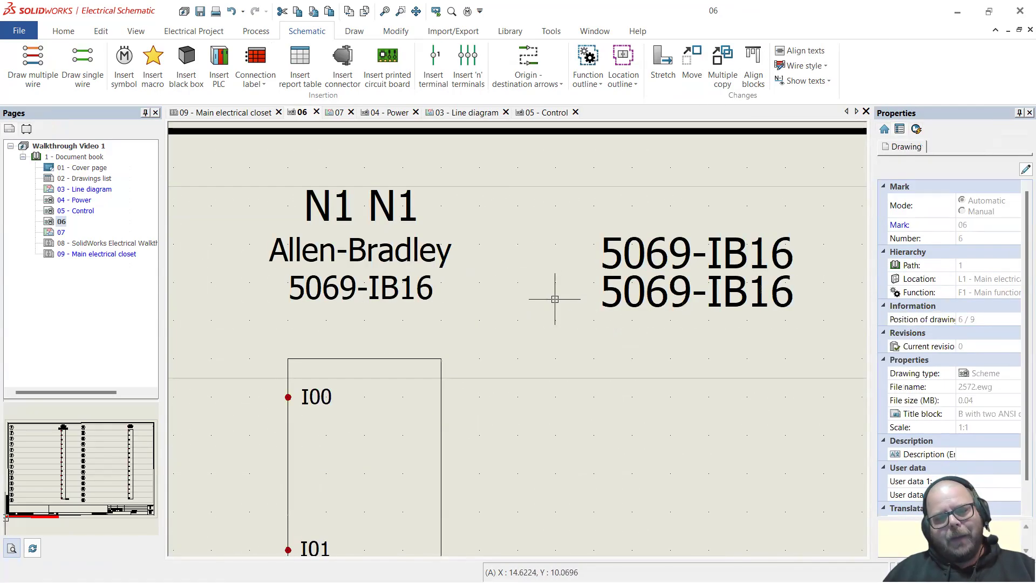
click(640, 296)
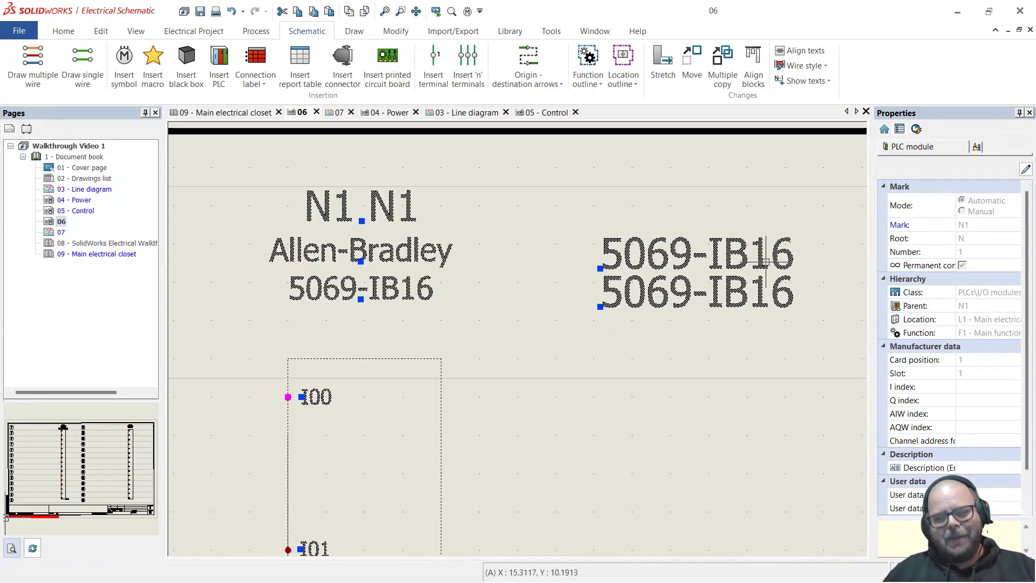
key(Escape)
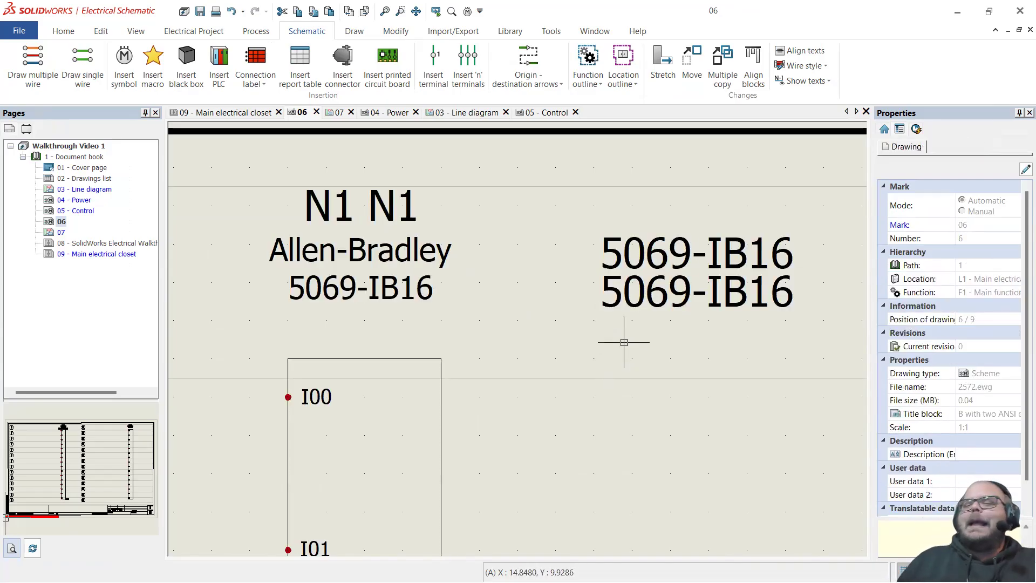
click(744, 261)
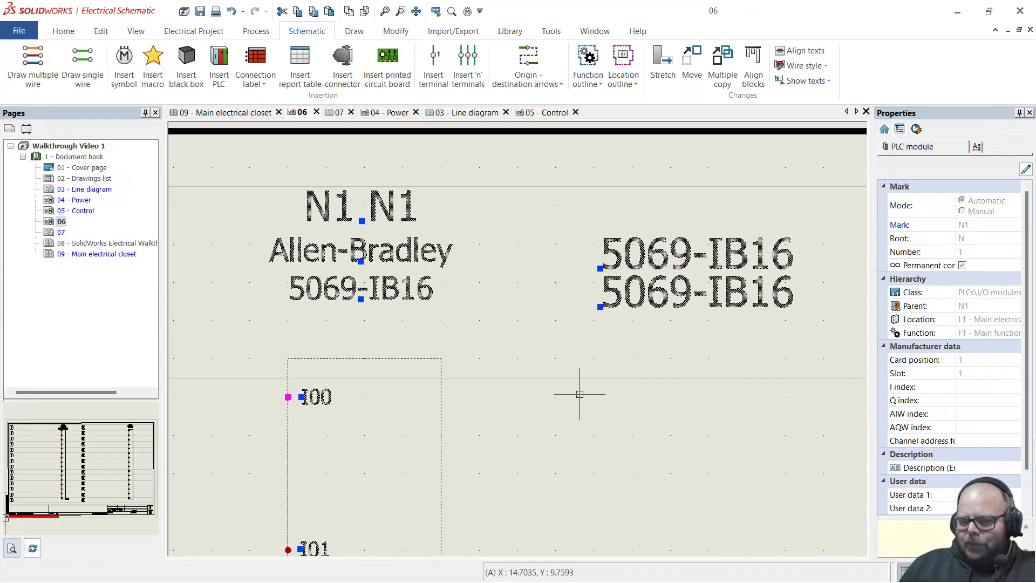
key(Escape)
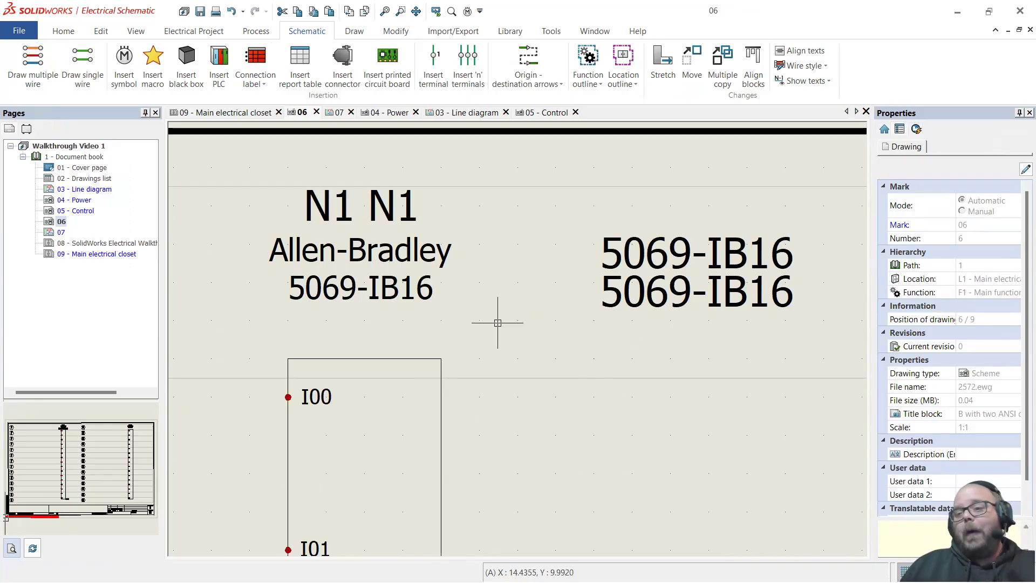
scroll(486, 323, down, 2)
scroll(561, 322, up, 4)
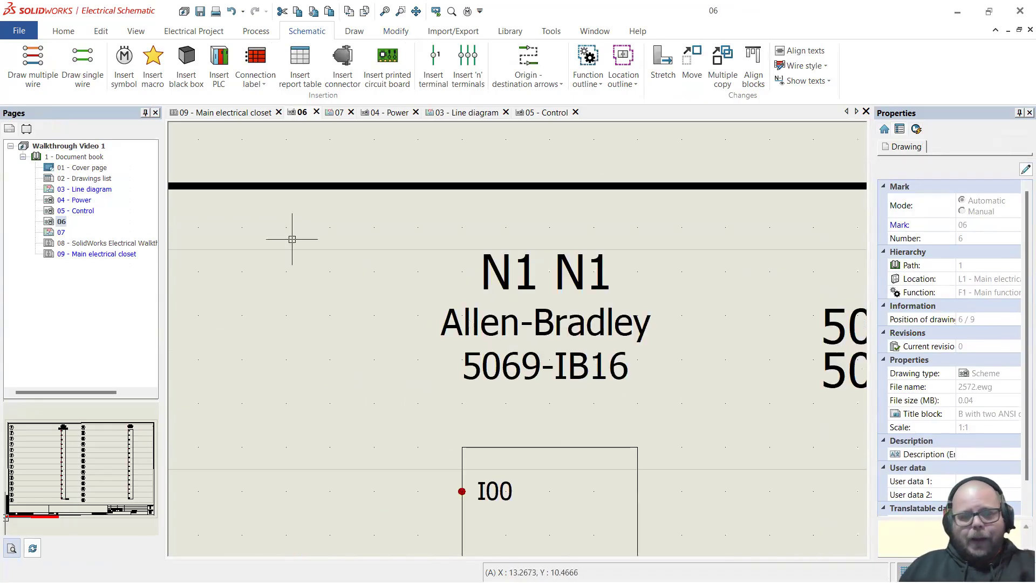
Renumber the marks of all element types across the whole project using the Update marks mode.
click(259, 32)
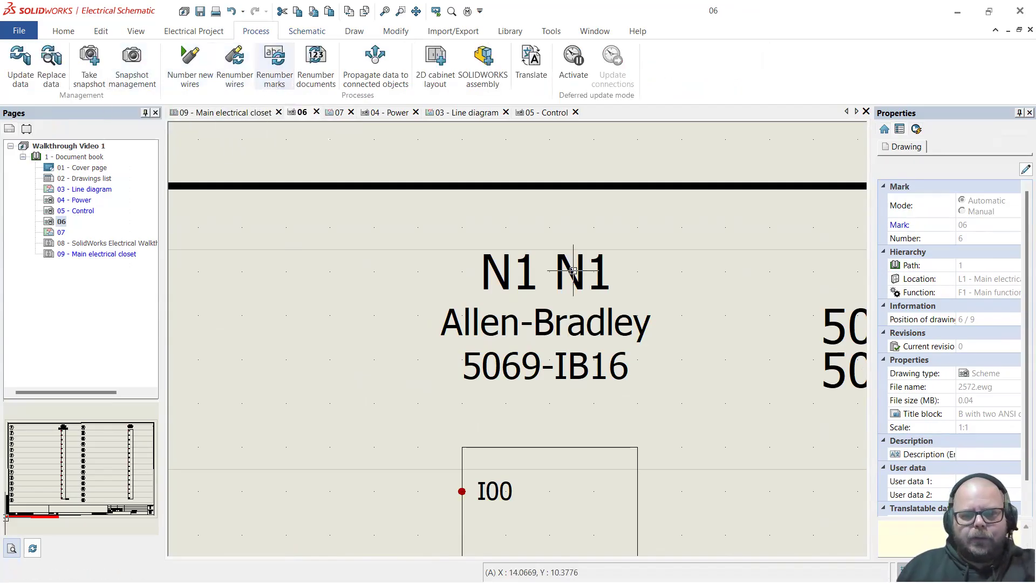
scroll(573, 271, down, 5)
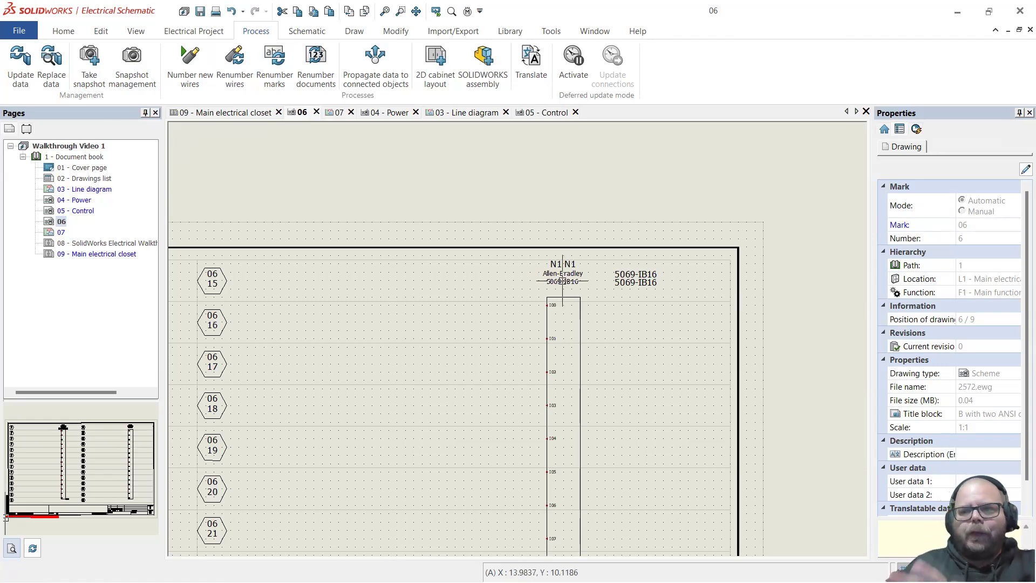
scroll(560, 269, up, 3)
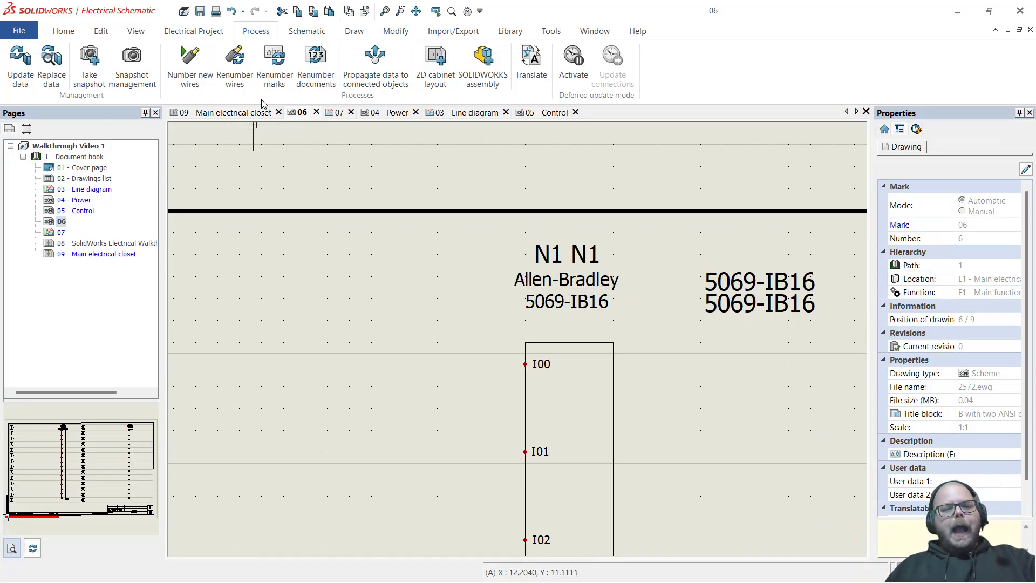
click(274, 60)
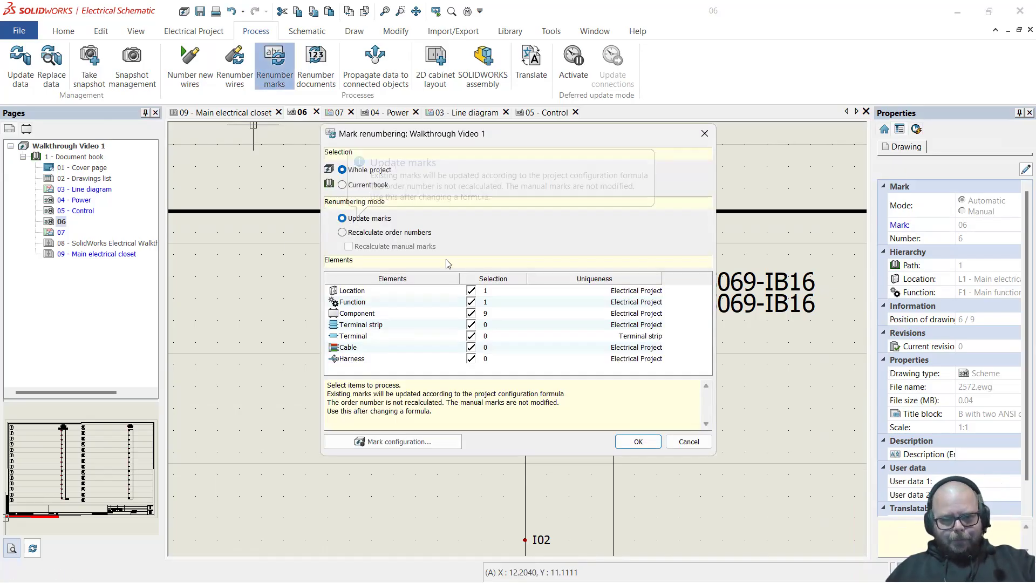
click(642, 442)
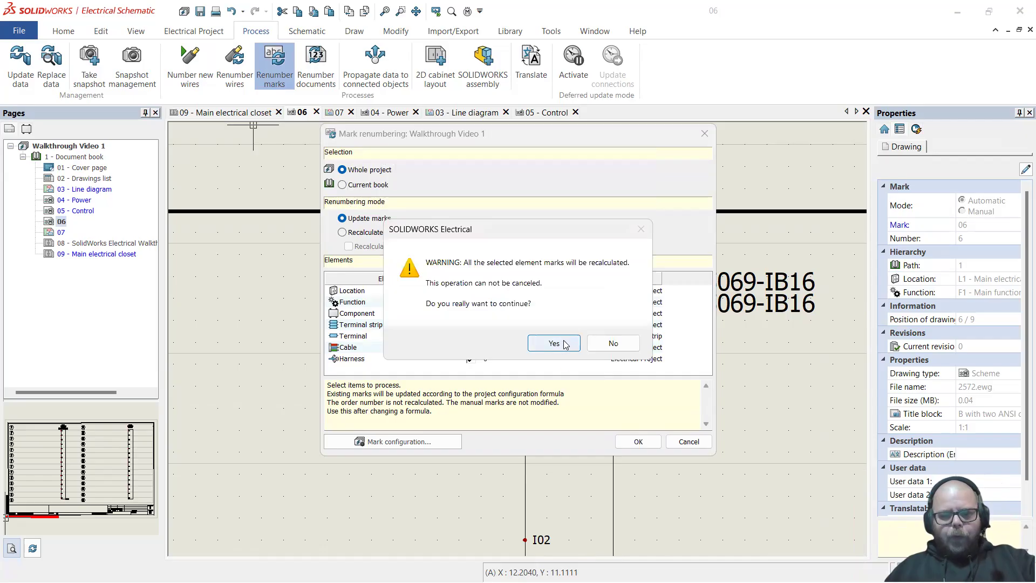
click(555, 344)
Inspect the mark and part heading of the newly placed 5069-IB16 card at line 15 of drawing 06.
scroll(418, 276, down, 3)
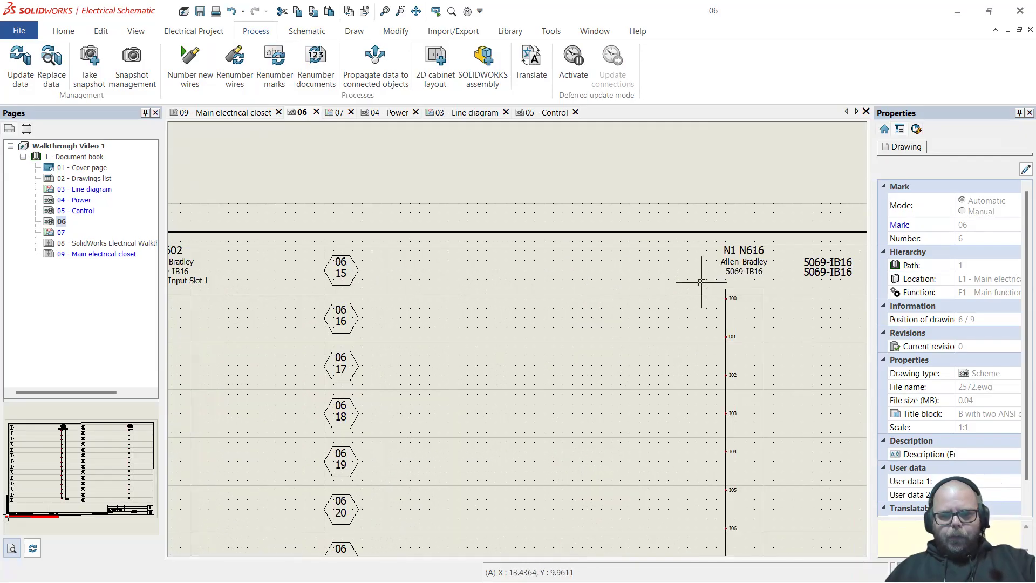
scroll(756, 267, up, 1)
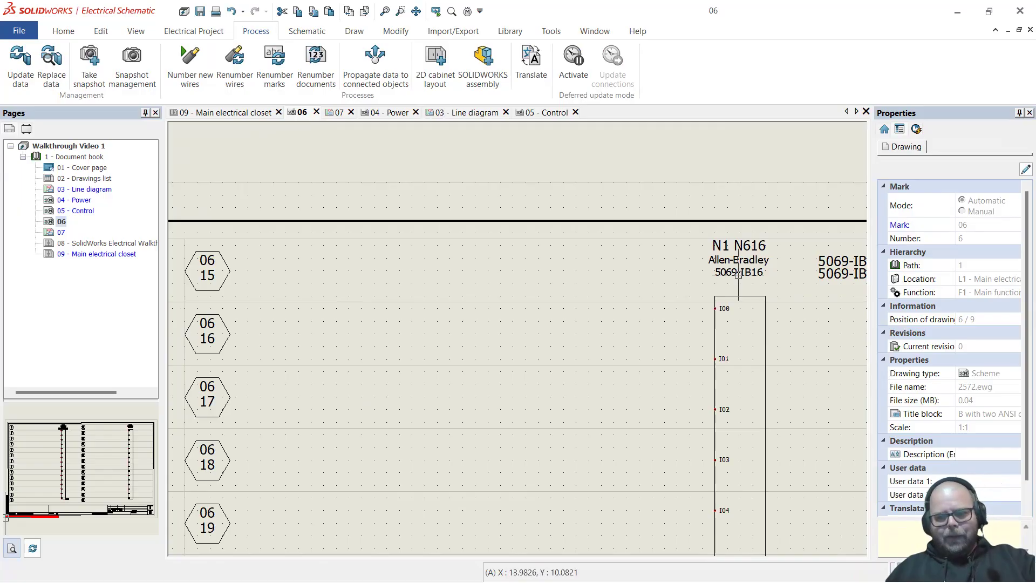
scroll(744, 245, up, 3)
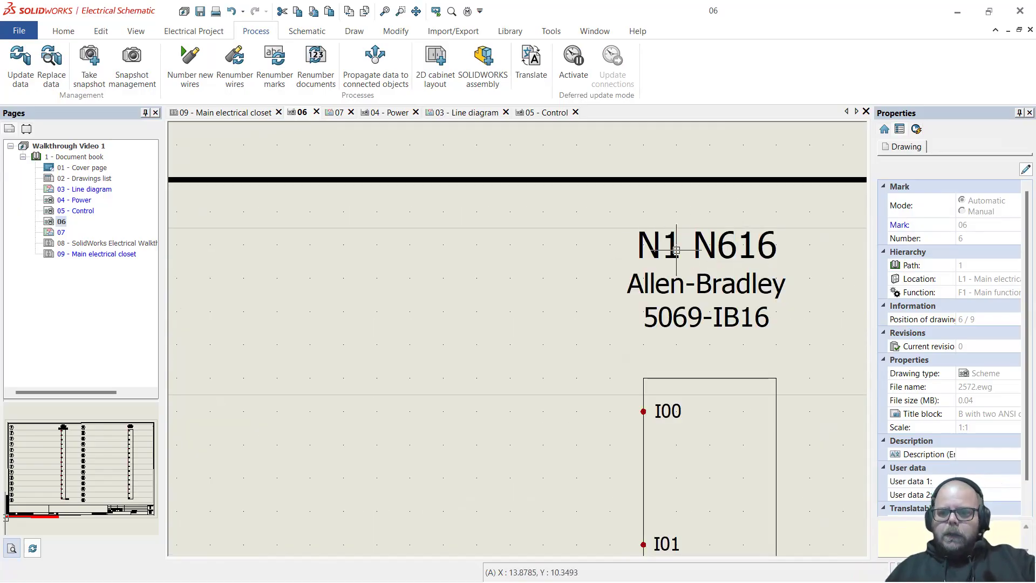
scroll(659, 259, down, 5)
scroll(626, 302, down, 2)
scroll(708, 213, up, 2)
scroll(707, 235, up, 3)
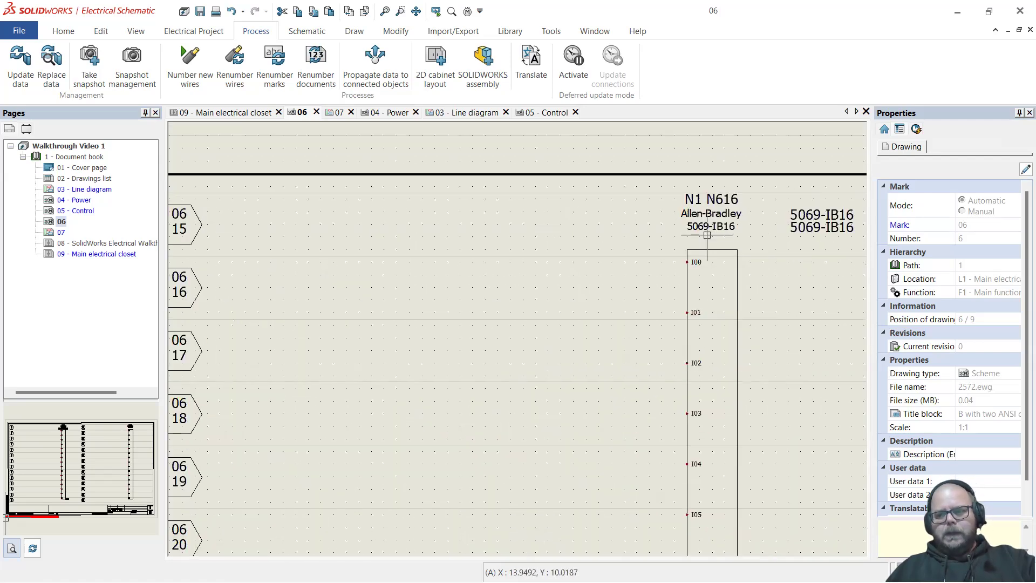
scroll(696, 226, down, 2)
scroll(699, 201, up, 2)
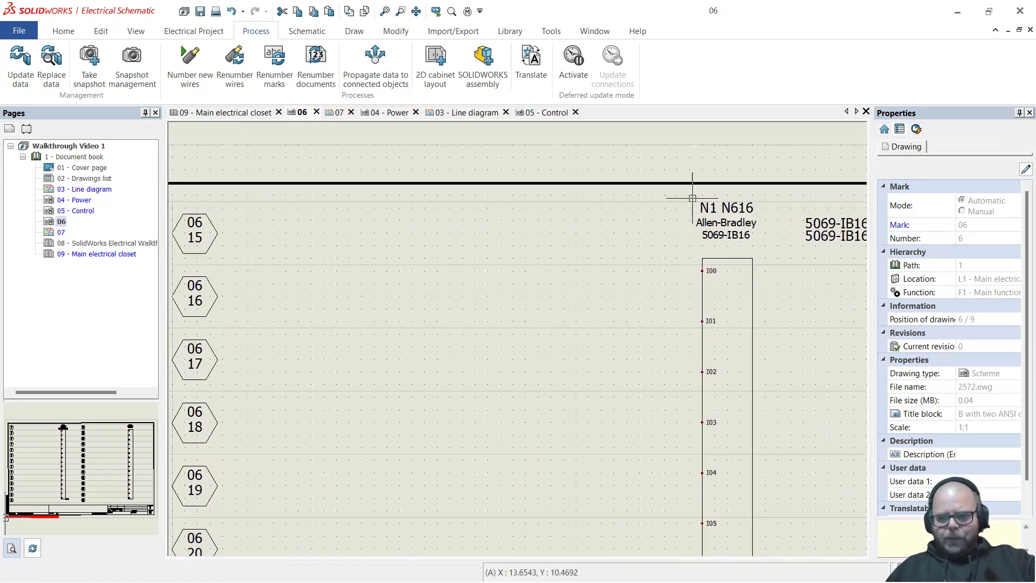
scroll(692, 198, down, 1)
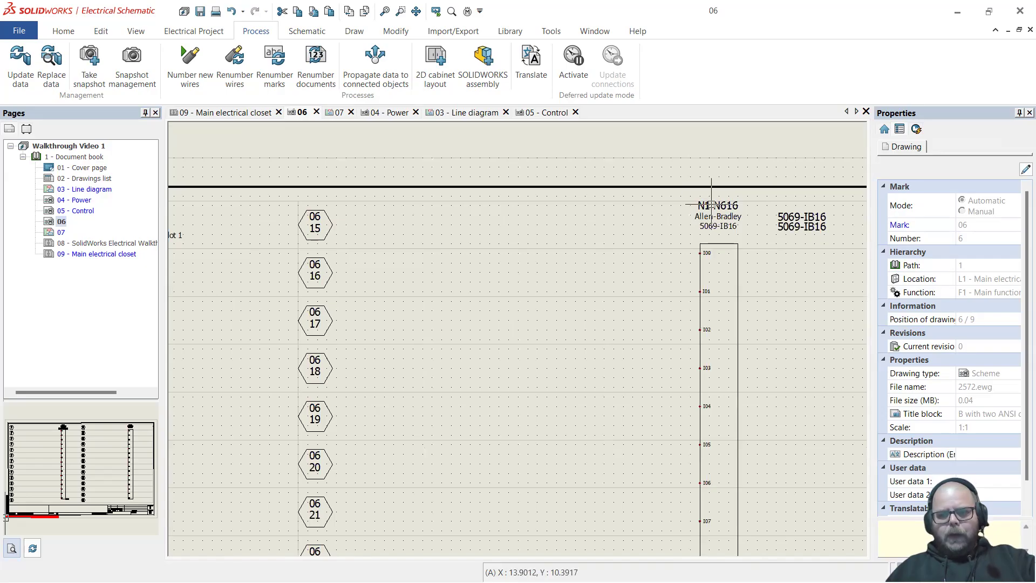
scroll(750, 219, up, 2)
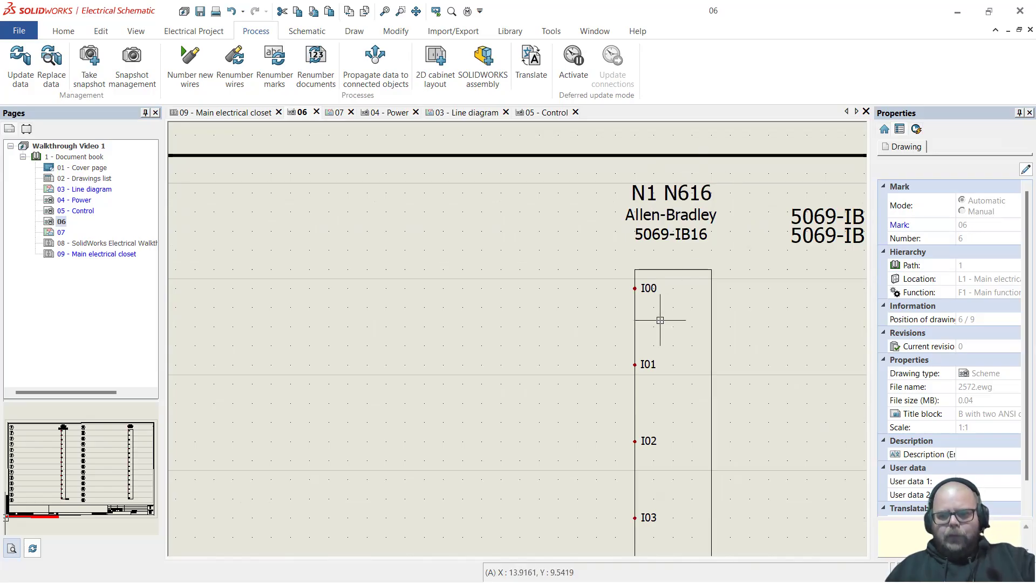
scroll(724, 254, down, 2)
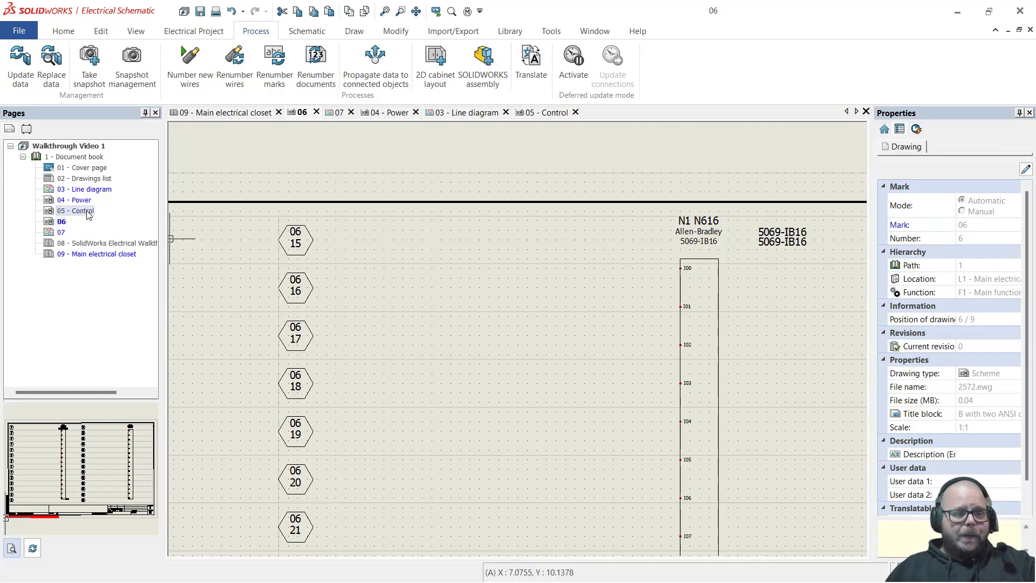
Look over drawing 04 - Power and open drawing 05 - Control.
double_click(75, 199)
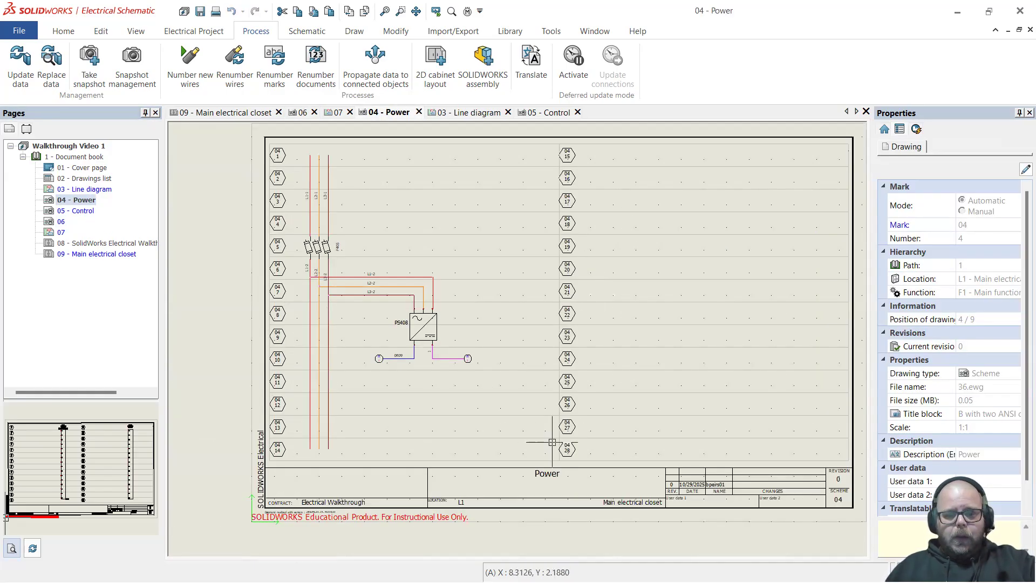
double_click(87, 211)
scroll(566, 318, down, 4)
scroll(452, 309, up, 4)
scroll(547, 455, down, 4)
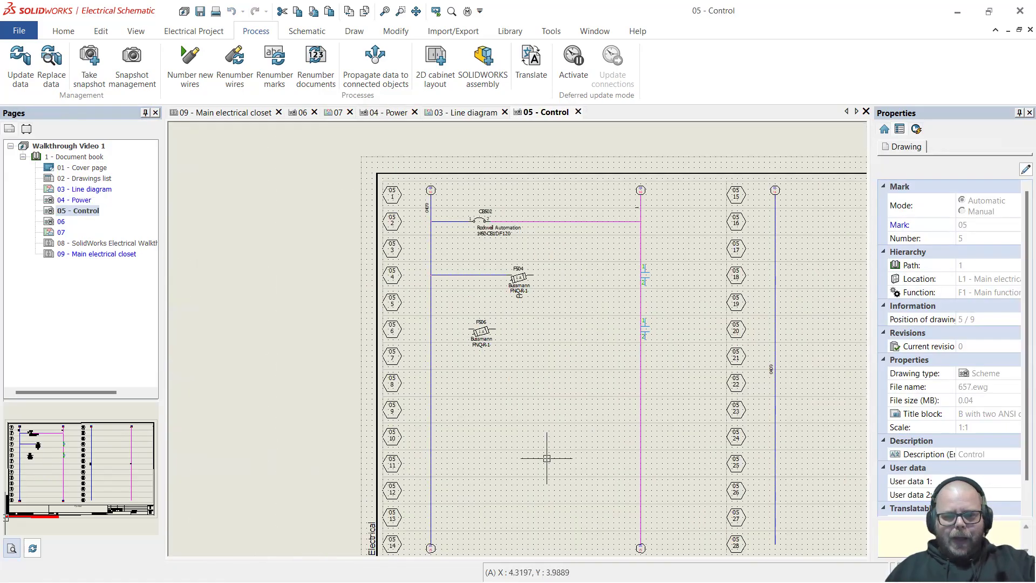
scroll(538, 446, up, 4)
click(307, 31)
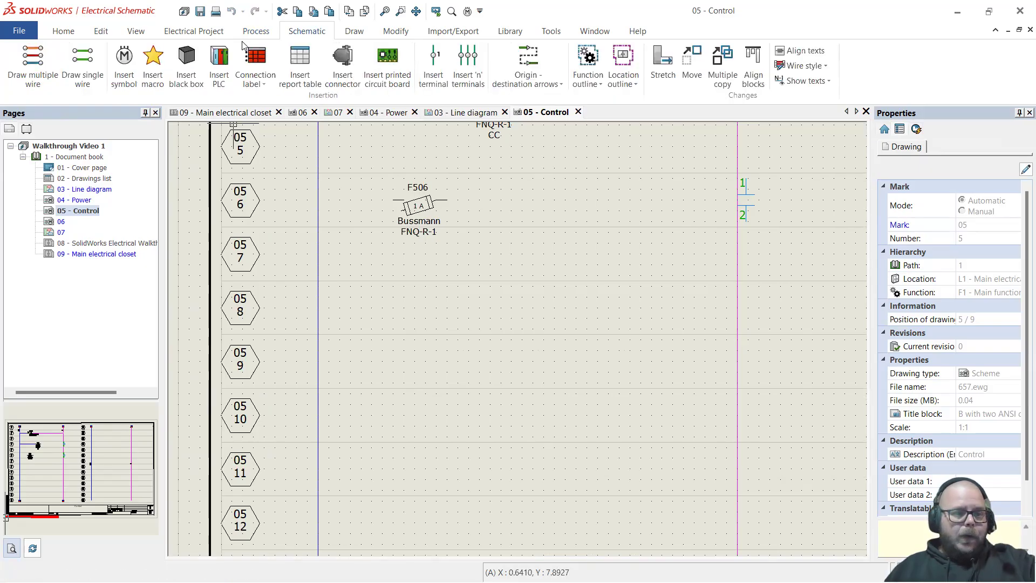
click(124, 64)
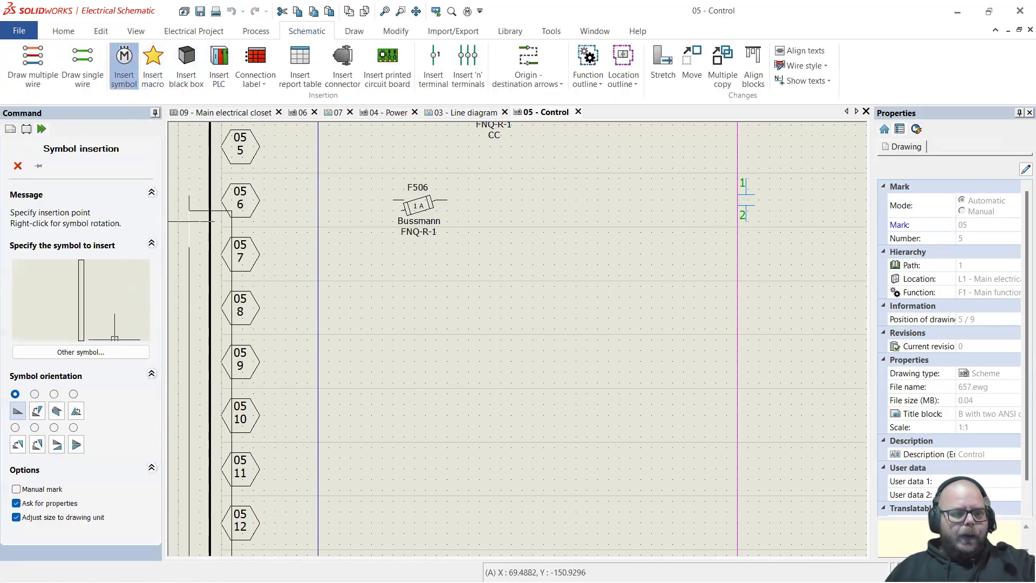
click(112, 352)
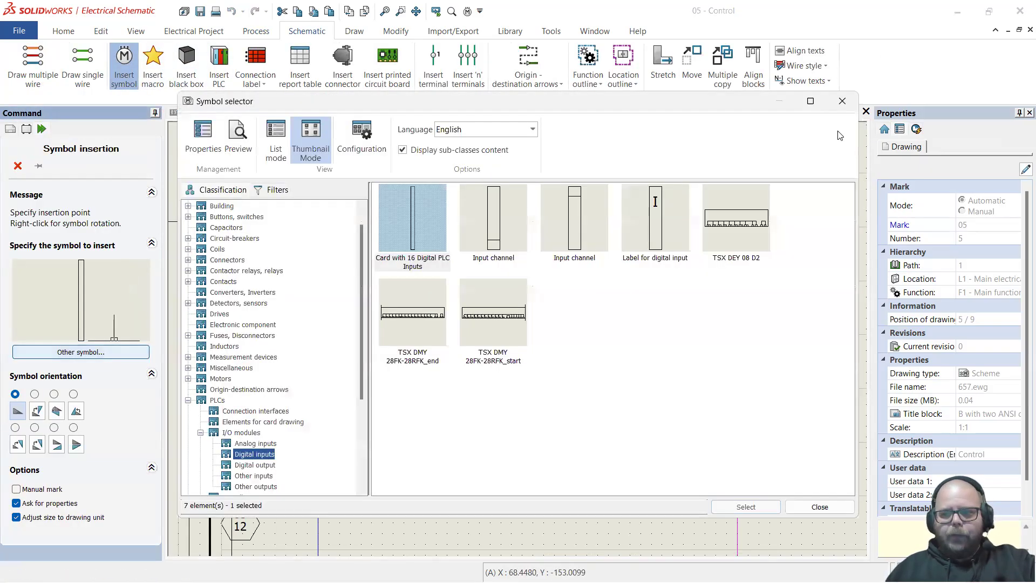
click(843, 104)
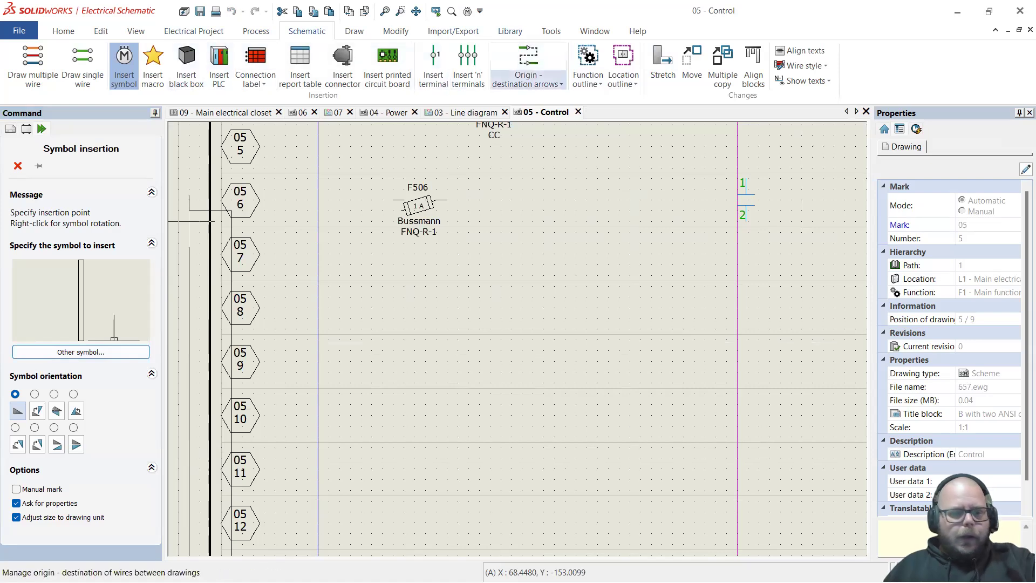
Cancel the pending symbol insertion on drawing 05 - Control and open drawing 06.
click(18, 166)
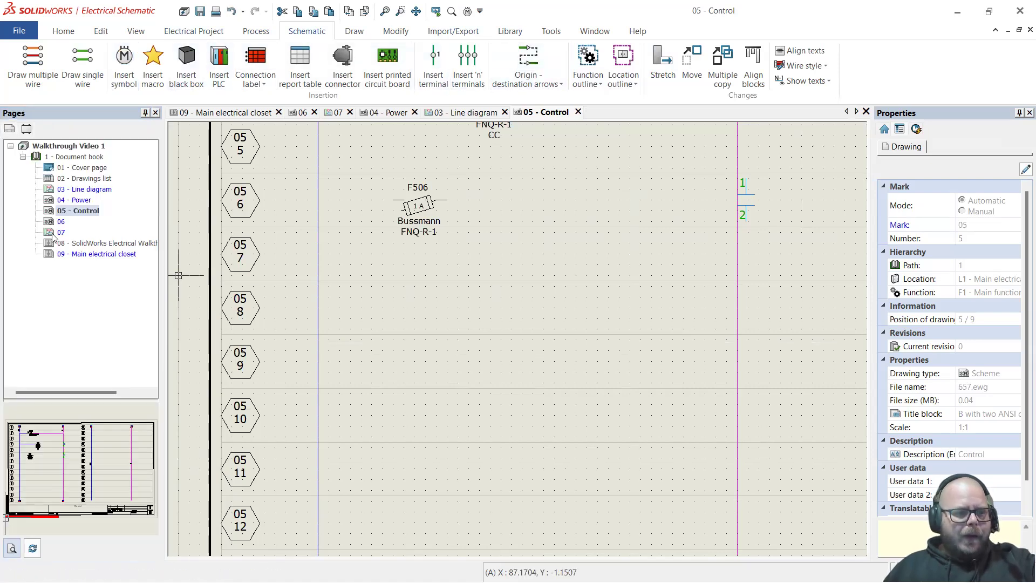
click(95, 255)
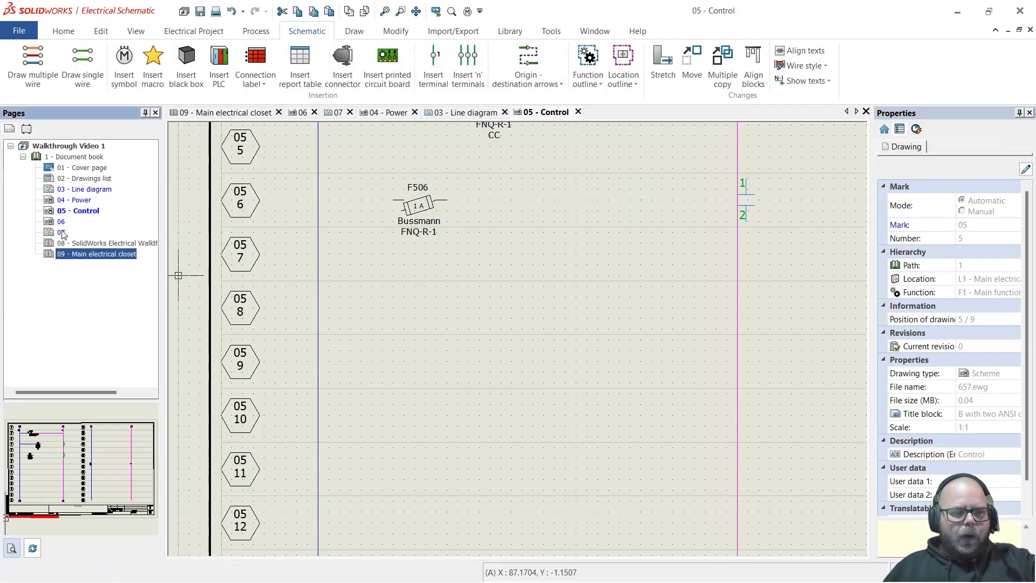
double_click(61, 233)
double_click(60, 222)
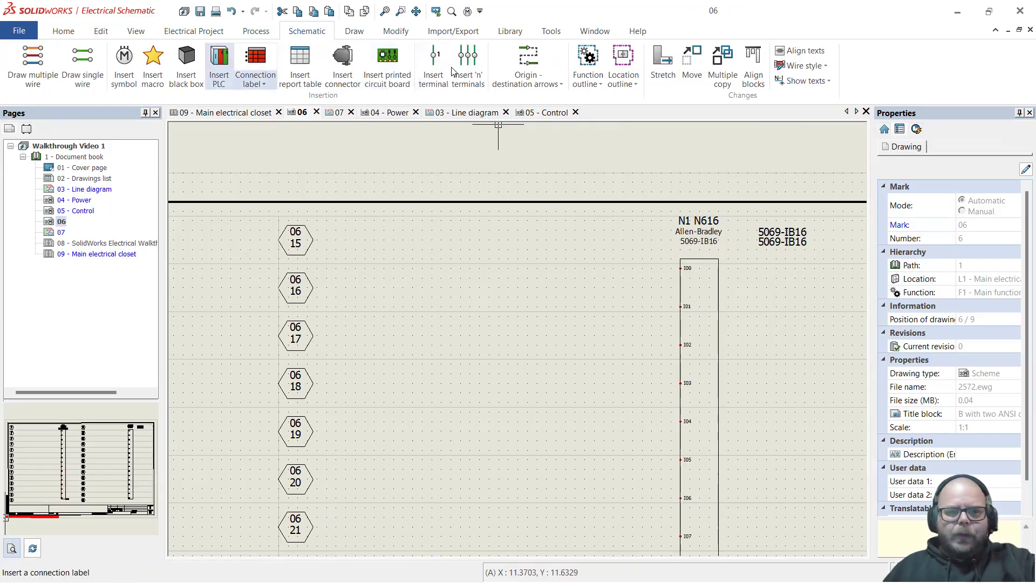
Open the manufacturer part properties of the 5069-IB16 module N616 through PLC management.
click(507, 33)
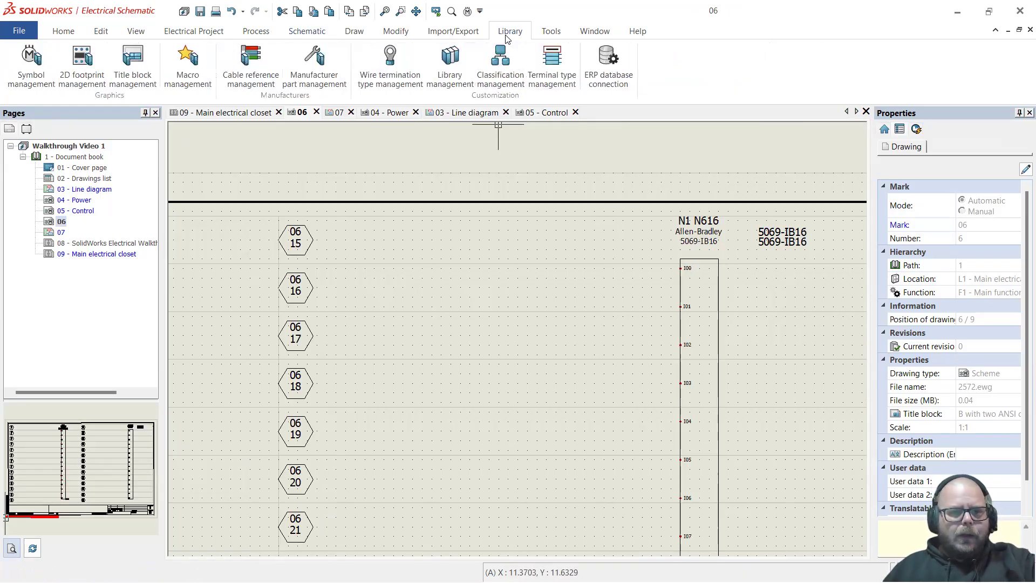
click(209, 32)
click(574, 55)
click(201, 212)
click(264, 225)
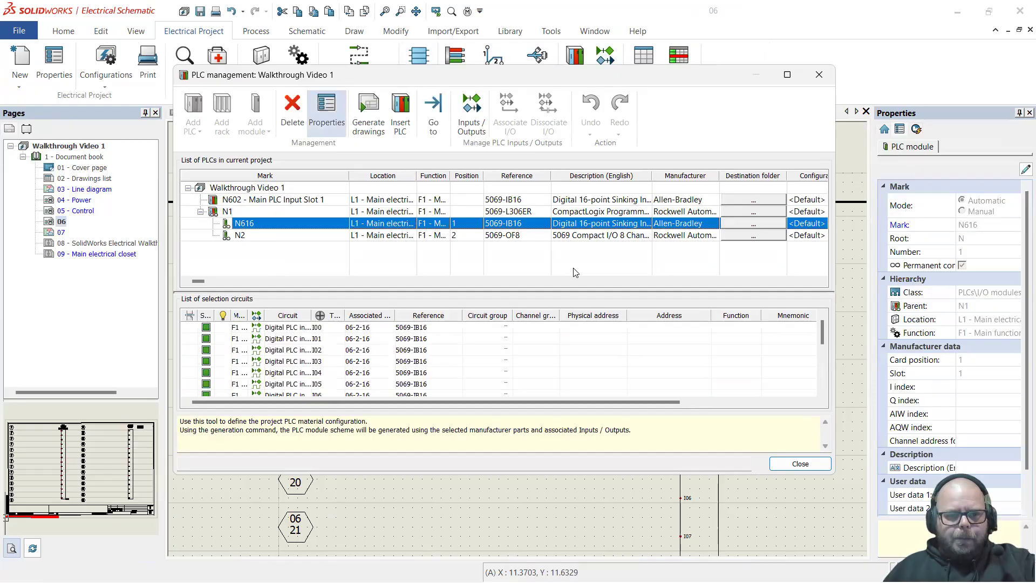
click(326, 111)
click(268, 78)
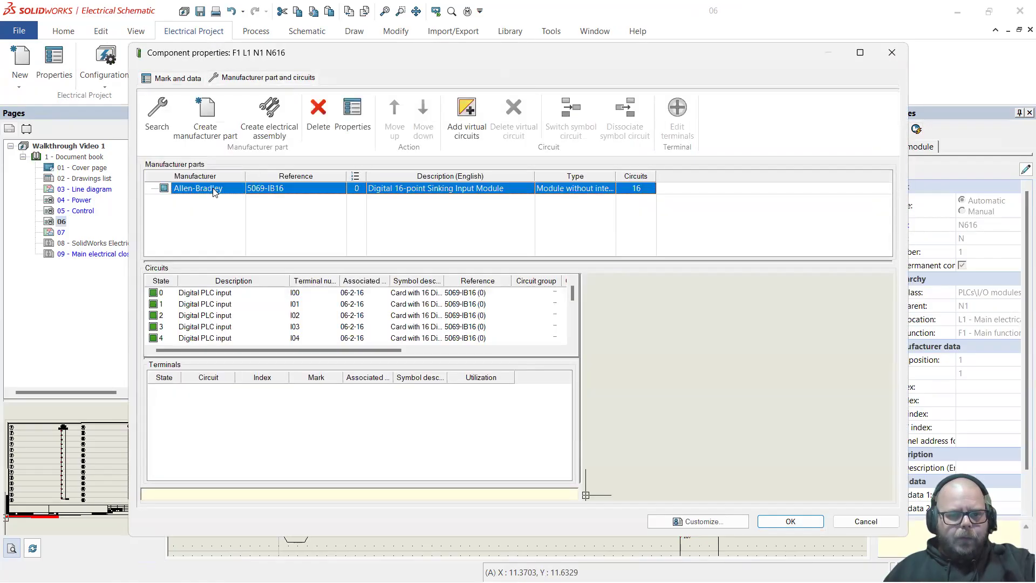
click(366, 117)
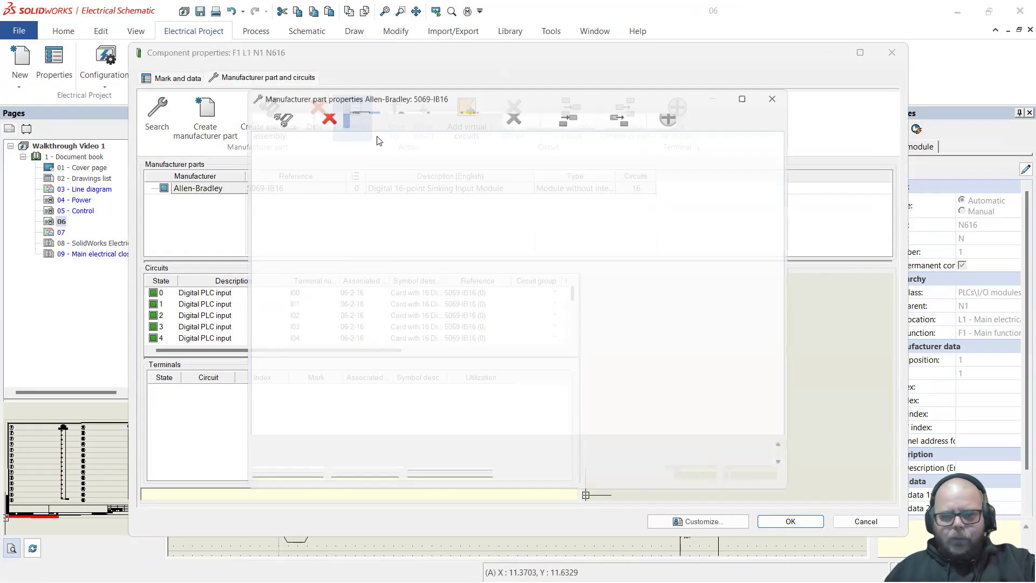
Review the illustration, size and use properties of the 5069-IB16 part, then close its properties and PLC management.
scroll(388, 348, down, 1)
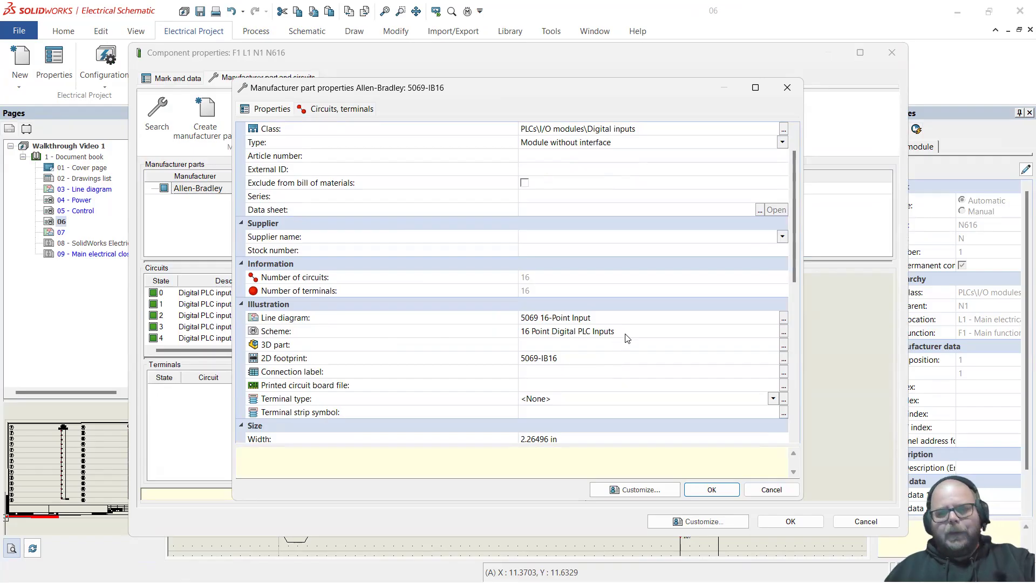
scroll(404, 340, down, 1)
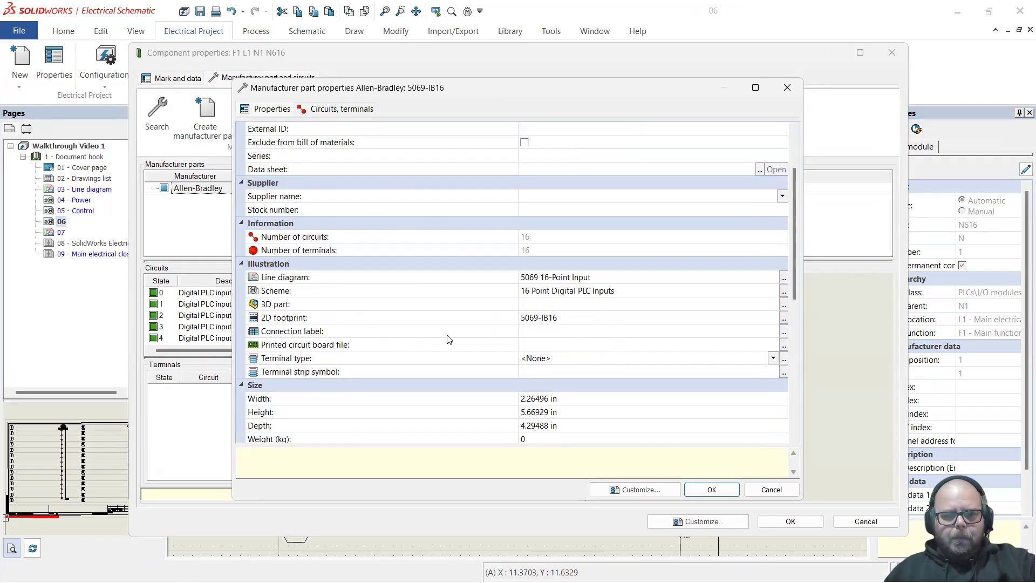
scroll(447, 336, down, 1)
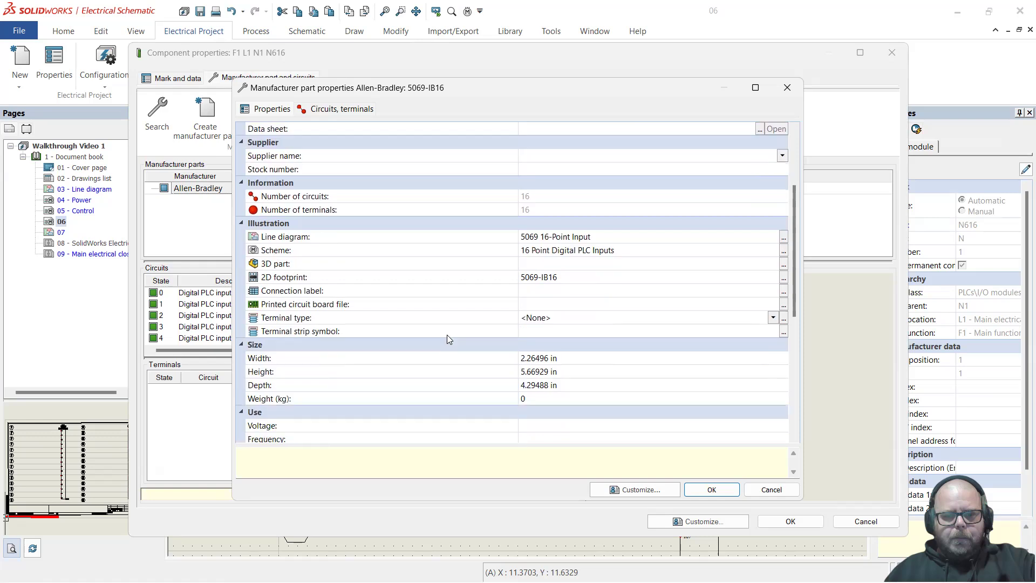
scroll(584, 243, down, 1)
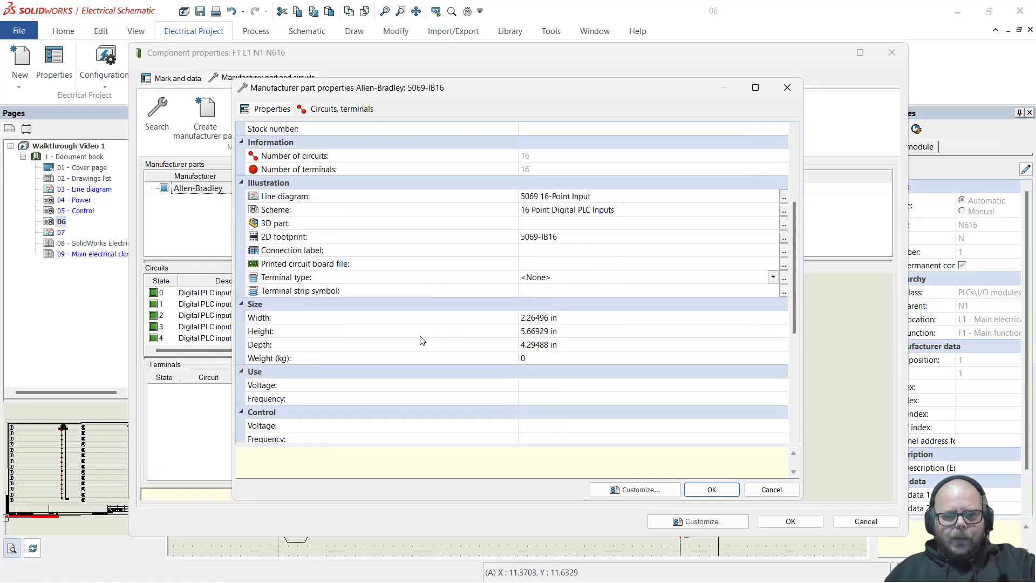
scroll(422, 327, down, 4)
scroll(432, 318, up, 8)
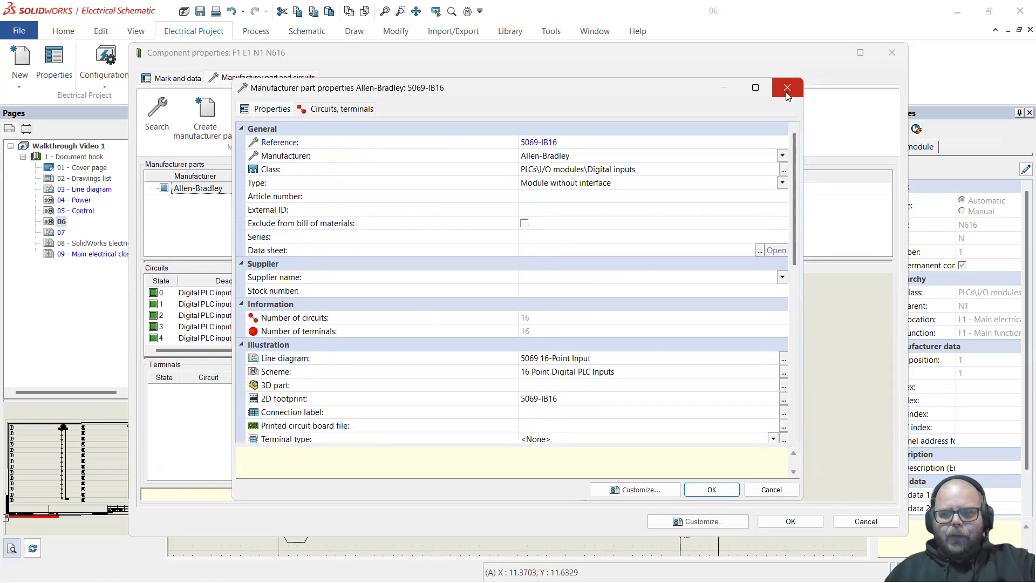
click(787, 89)
click(891, 52)
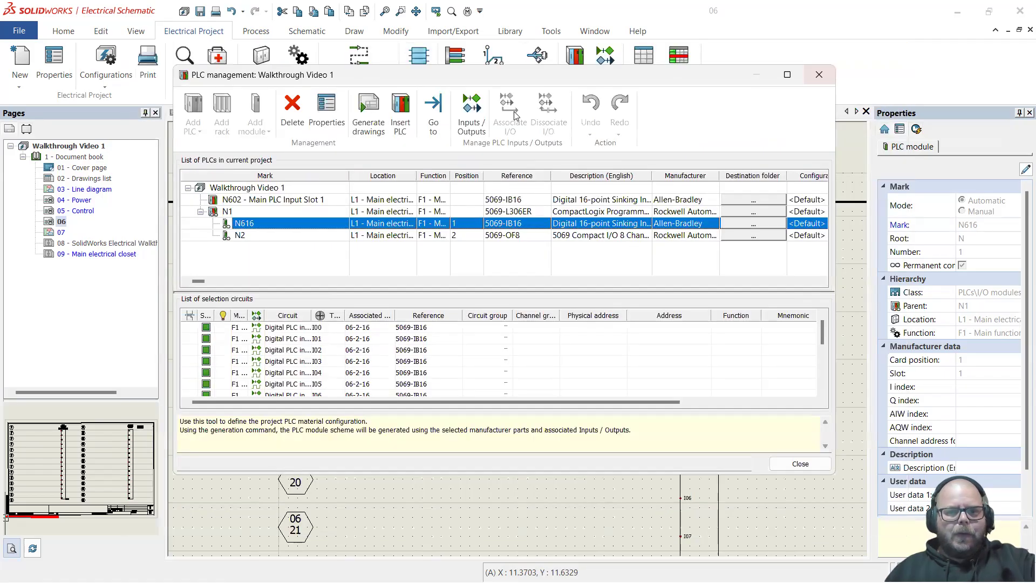
key(Escape)
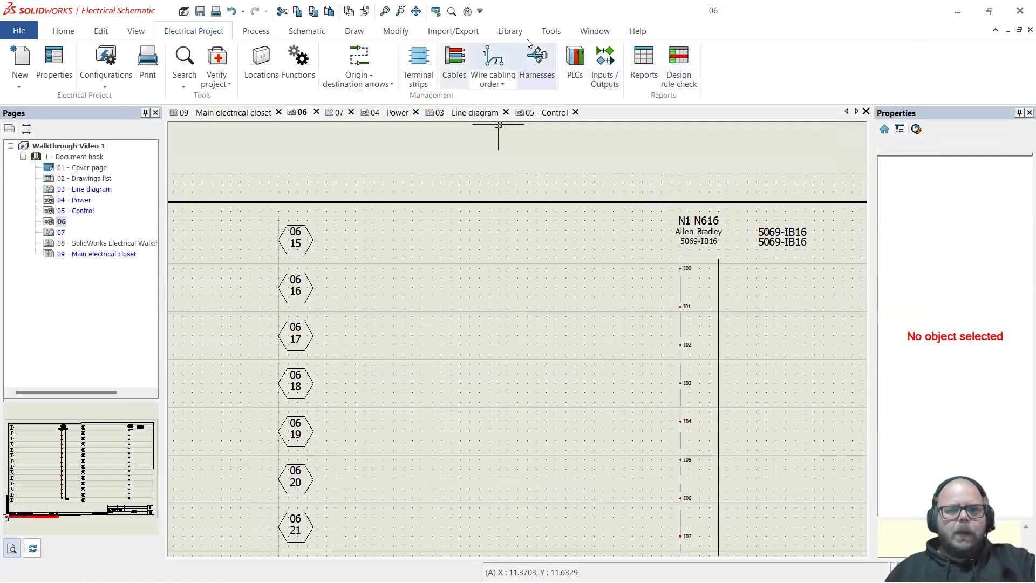
Browse the PLCs class in manufacturer part management down to the 5069 series parts.
click(510, 31)
click(310, 78)
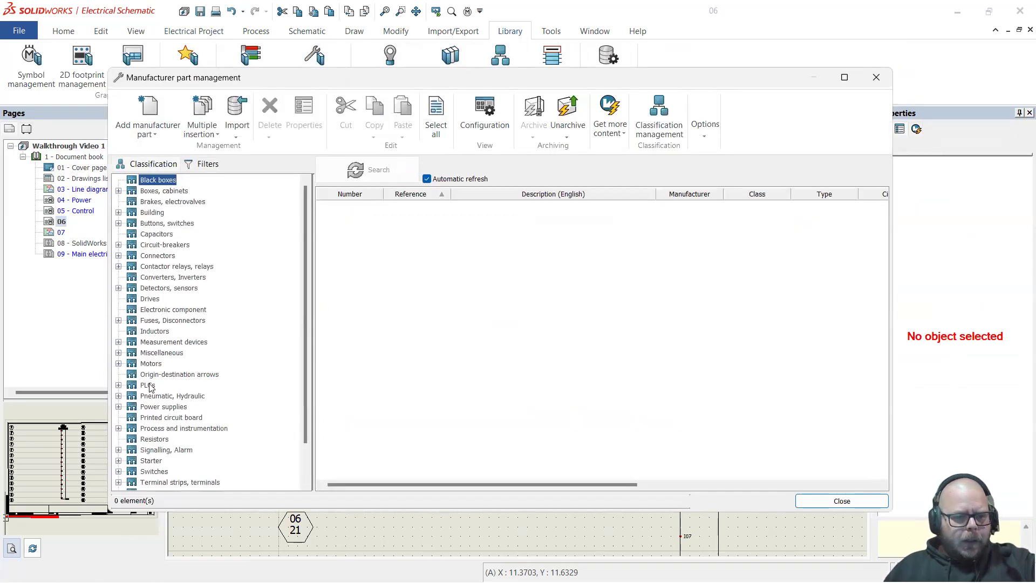
click(148, 385)
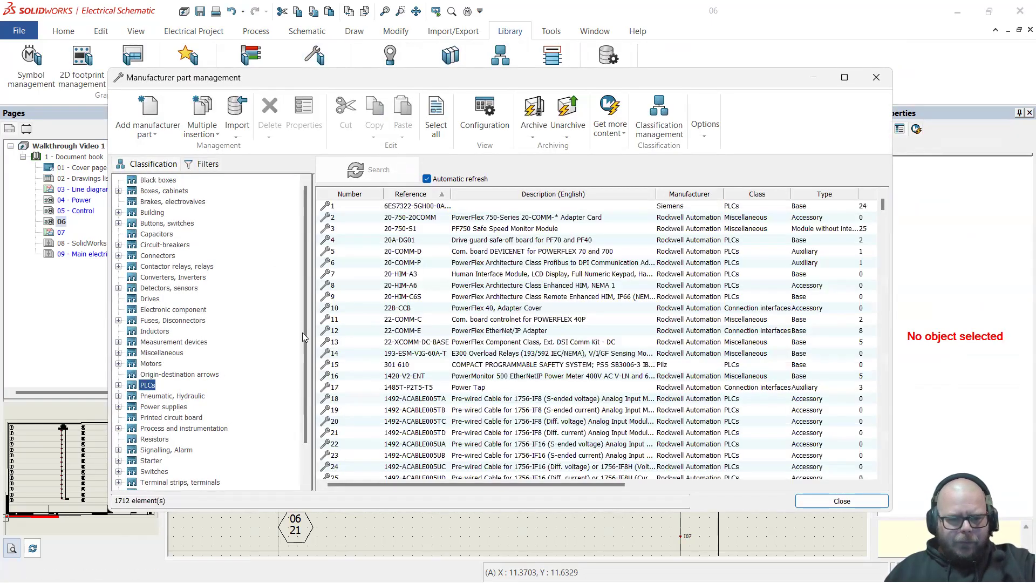
scroll(421, 302, down, 5)
scroll(829, 249, down, 7)
drag(879, 293, 876, 396)
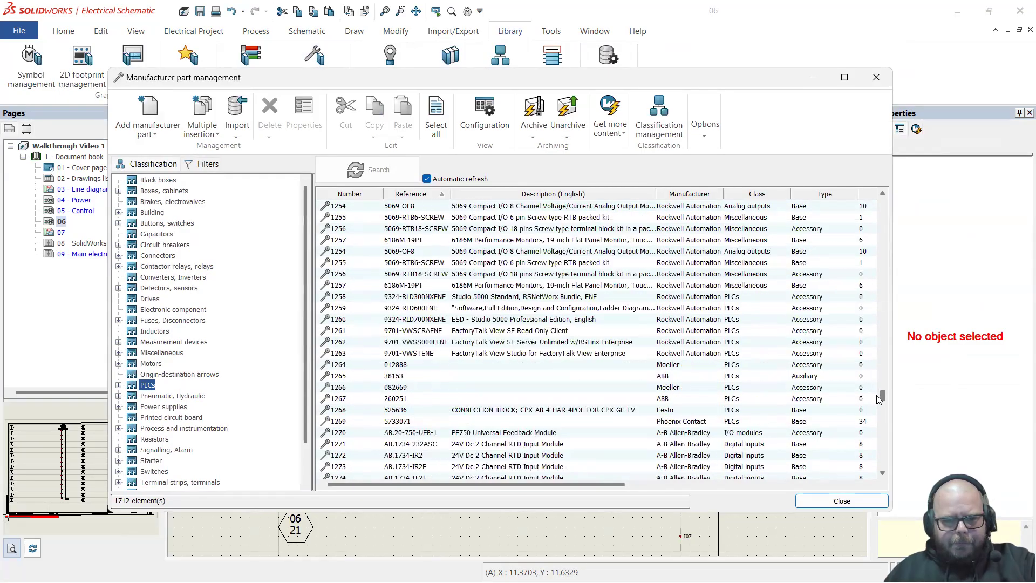
Check the Scheme symbol association in the properties of part 5069-RTB6-SCREW and close them without changes.
right_click(421, 265)
click(521, 332)
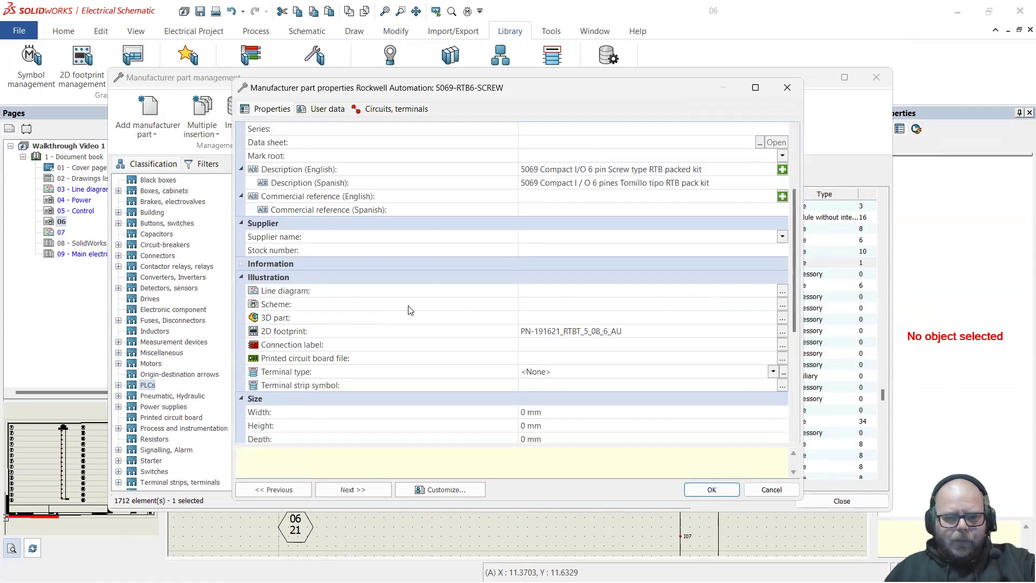
scroll(346, 295, down, 1)
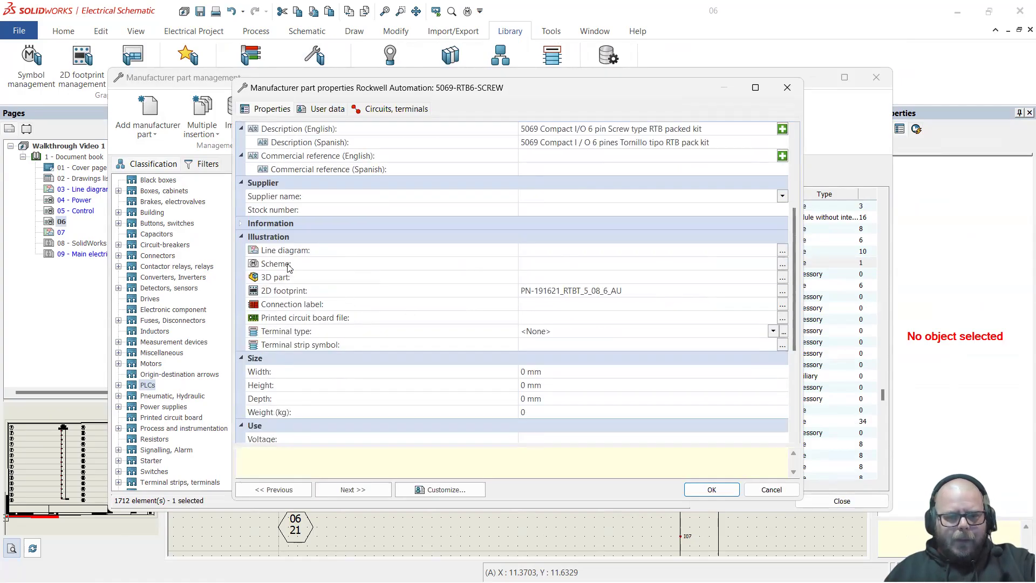
click(550, 263)
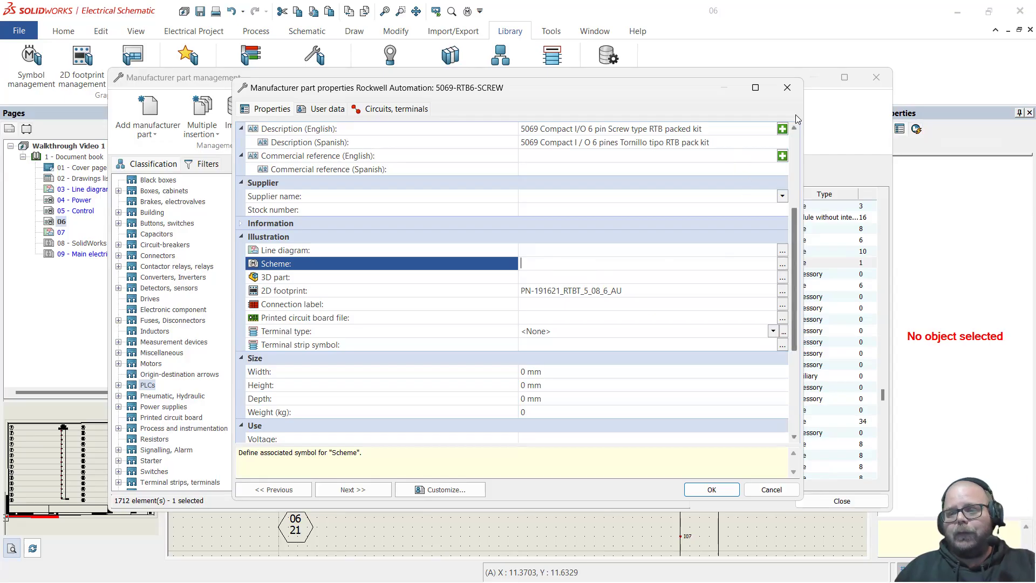
click(789, 87)
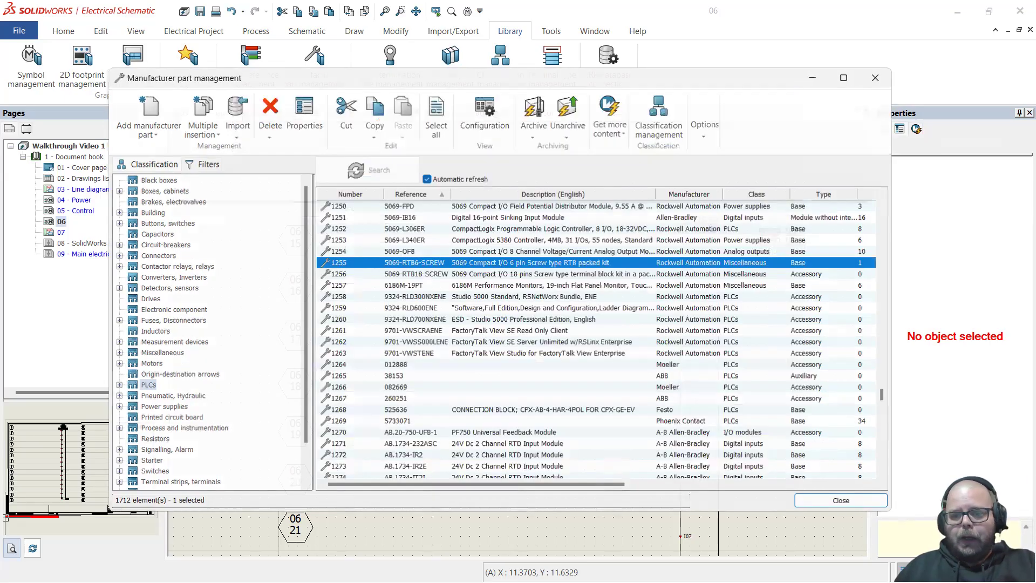
Compare the mark and part headings of the two 5069-IB16 input cards on drawing 06.
scroll(520, 199, down, 3)
scroll(668, 215, up, 10)
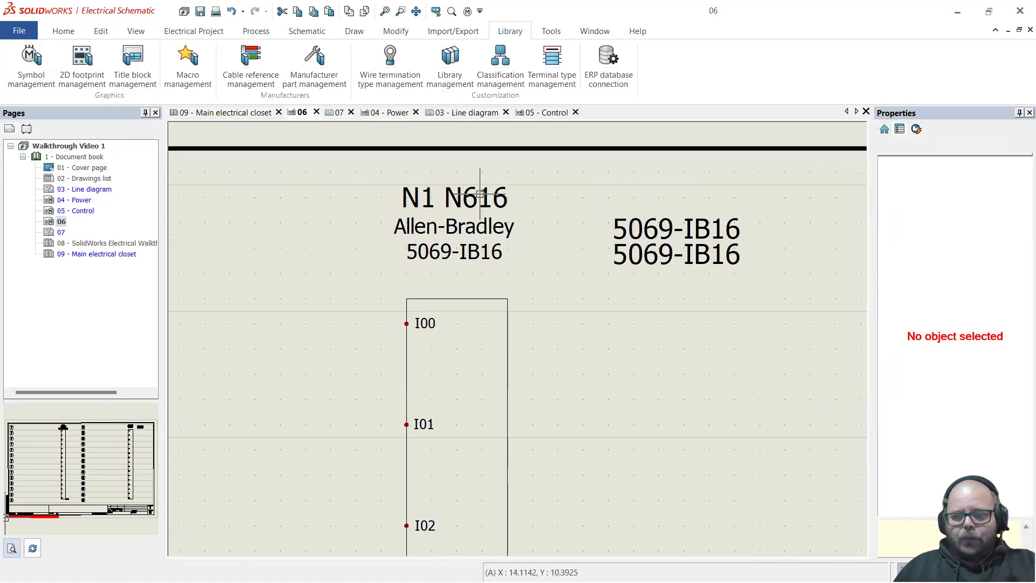
scroll(386, 186, up, 3)
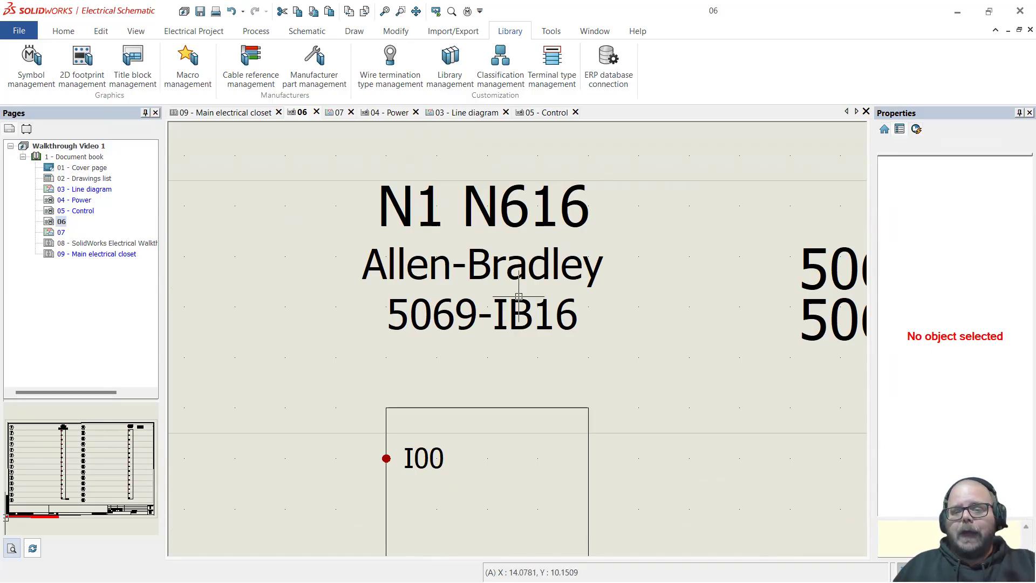
scroll(594, 205, down, 5)
scroll(154, 217, down, 2)
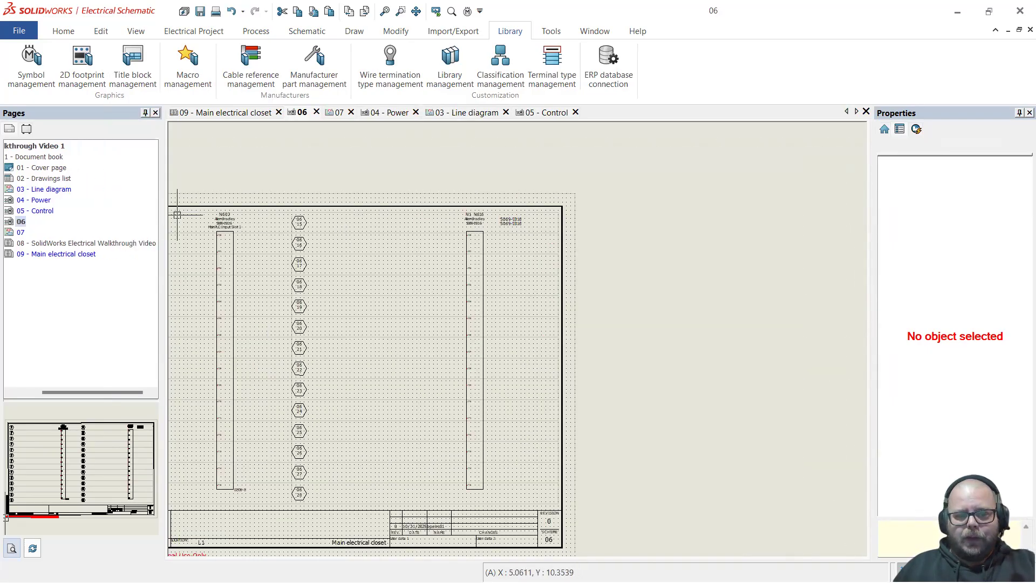
scroll(195, 209, up, 3)
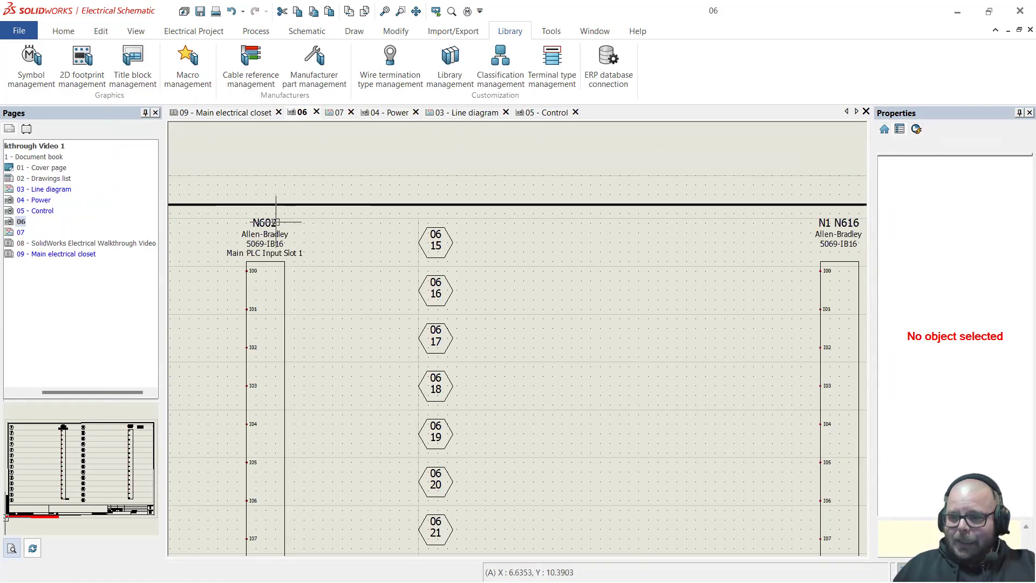
scroll(275, 222, down, 1)
scroll(572, 223, up, 1)
scroll(562, 220, up, 1)
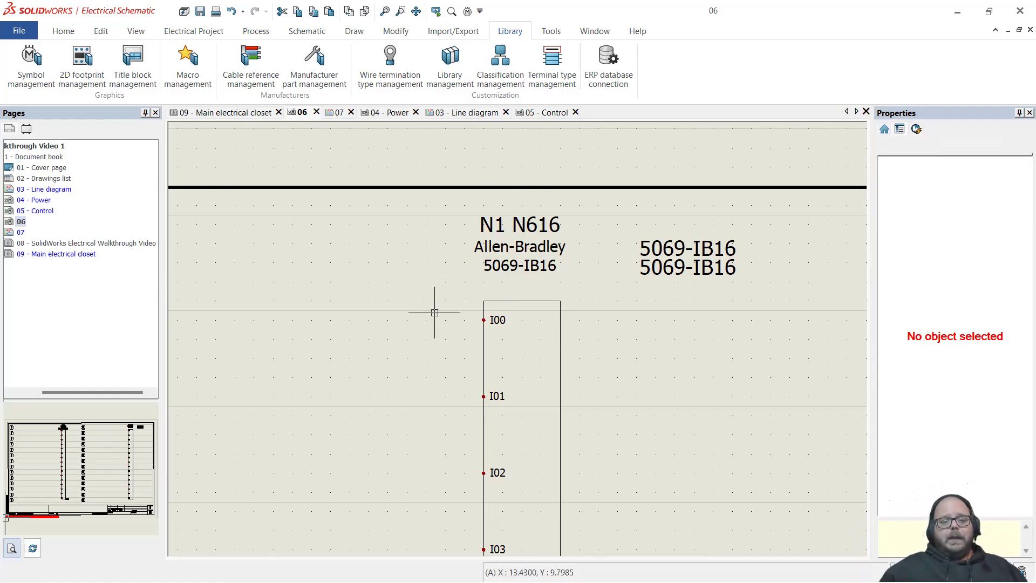
scroll(517, 310, down, 5)
scroll(523, 306, down, 1)
scroll(348, 317, up, 3)
scroll(528, 317, up, 2)
scroll(528, 318, down, 7)
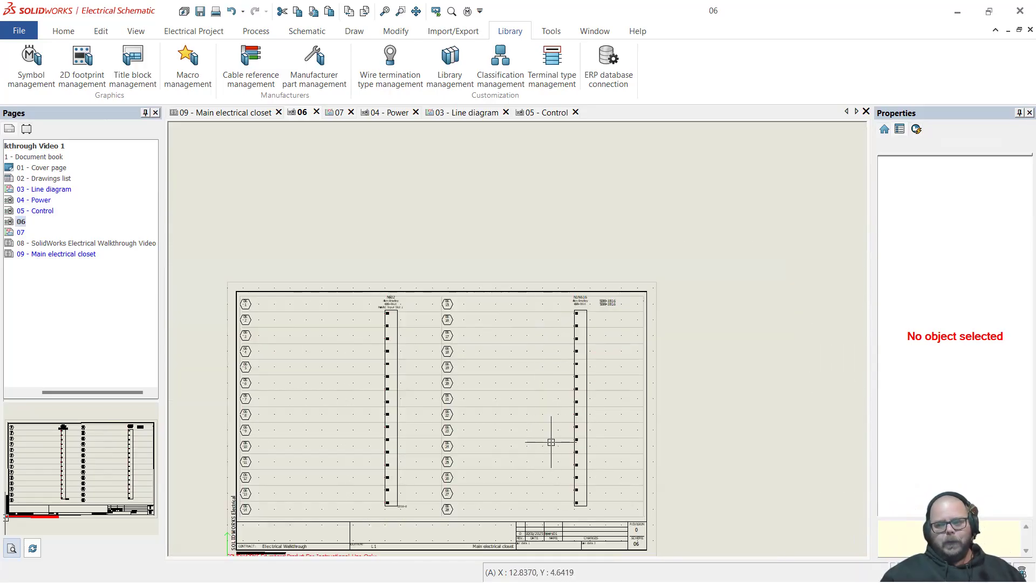
scroll(581, 365, up, 2)
scroll(571, 312, up, 4)
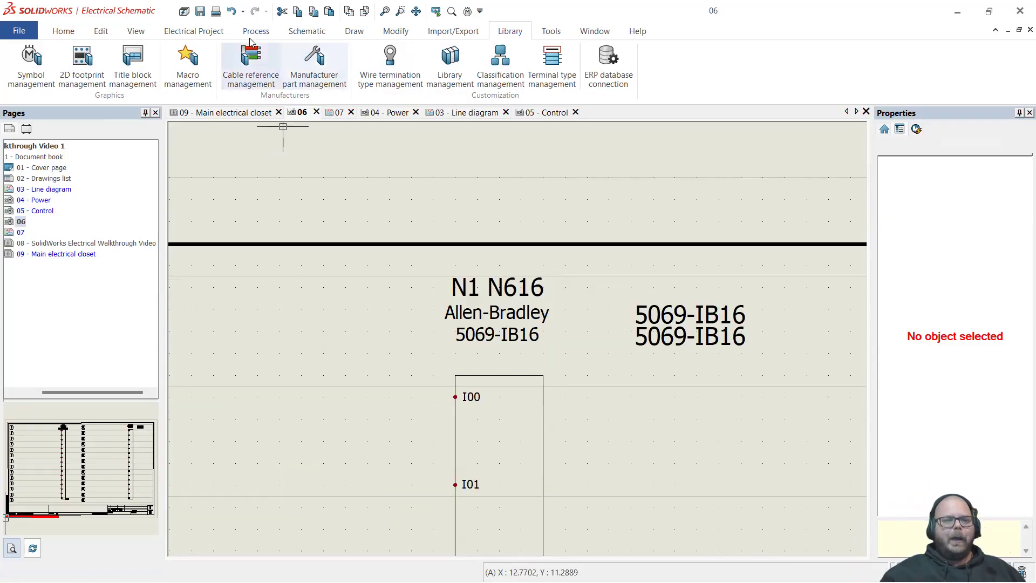
Insert the existing 5069-L306ER CompactLogix PLC N1 as a dynamic PLC between the two input cards on drawing 06.
click(206, 31)
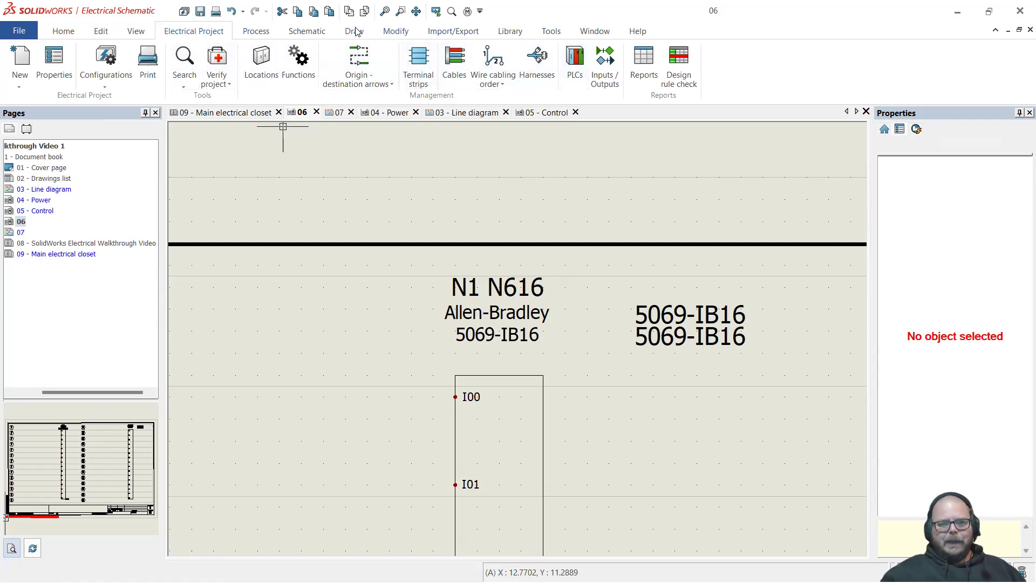
click(306, 31)
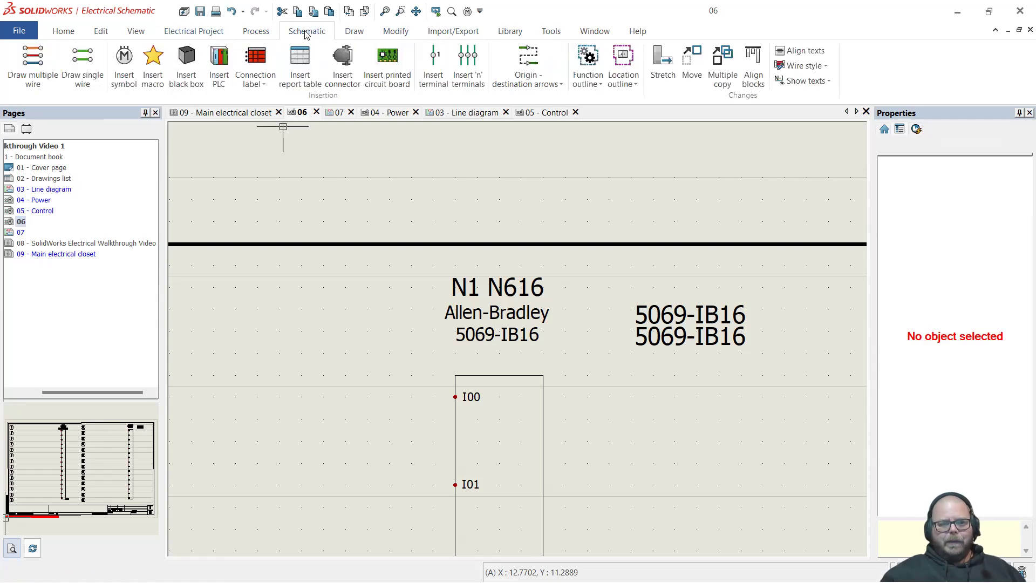
click(220, 67)
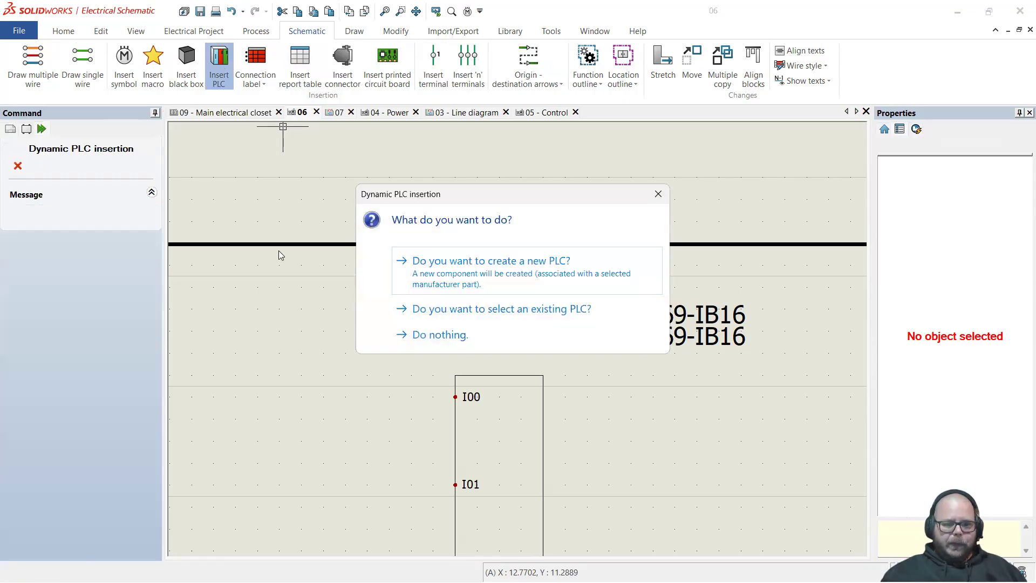
click(484, 311)
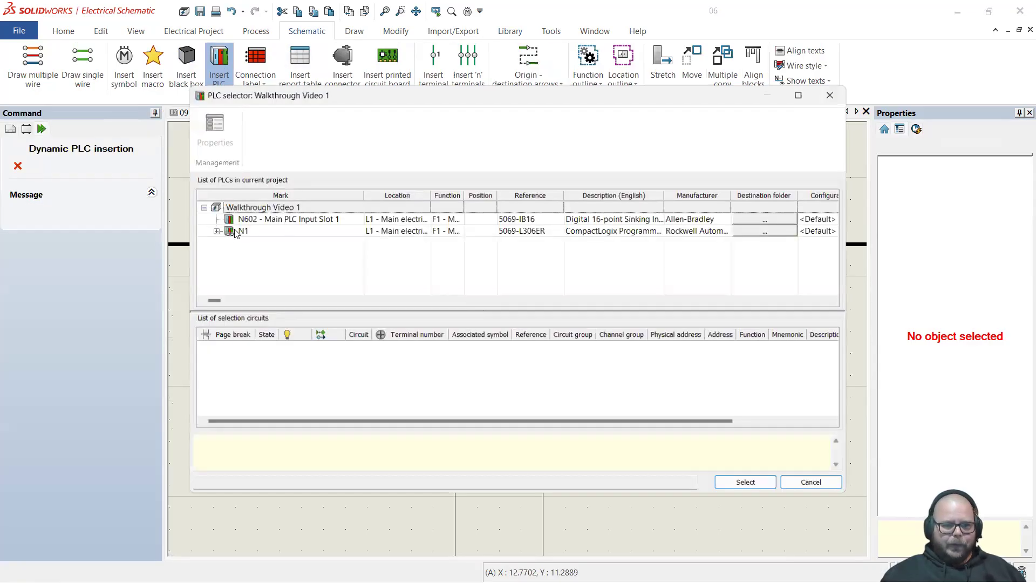
click(214, 232)
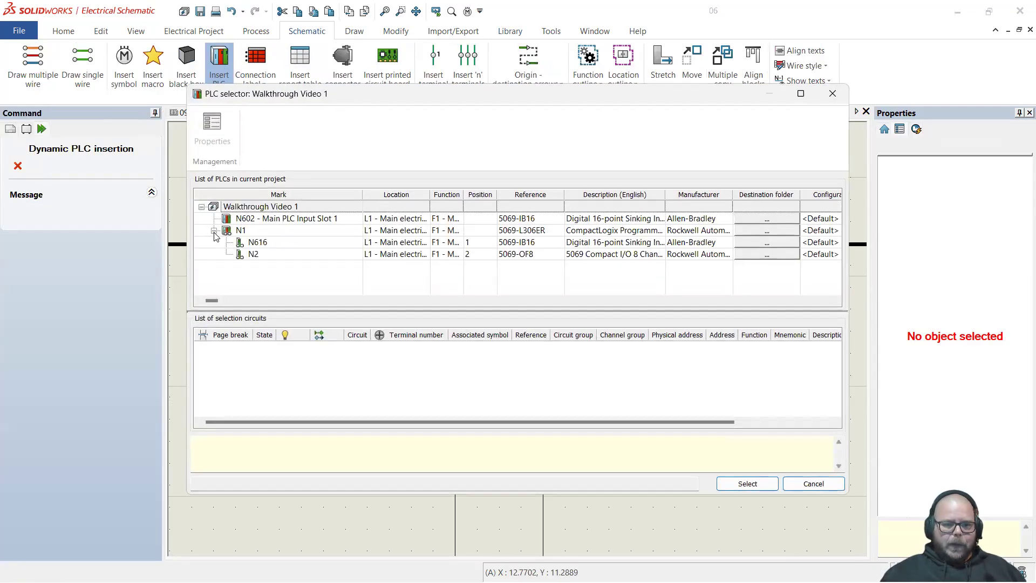
click(243, 231)
click(749, 485)
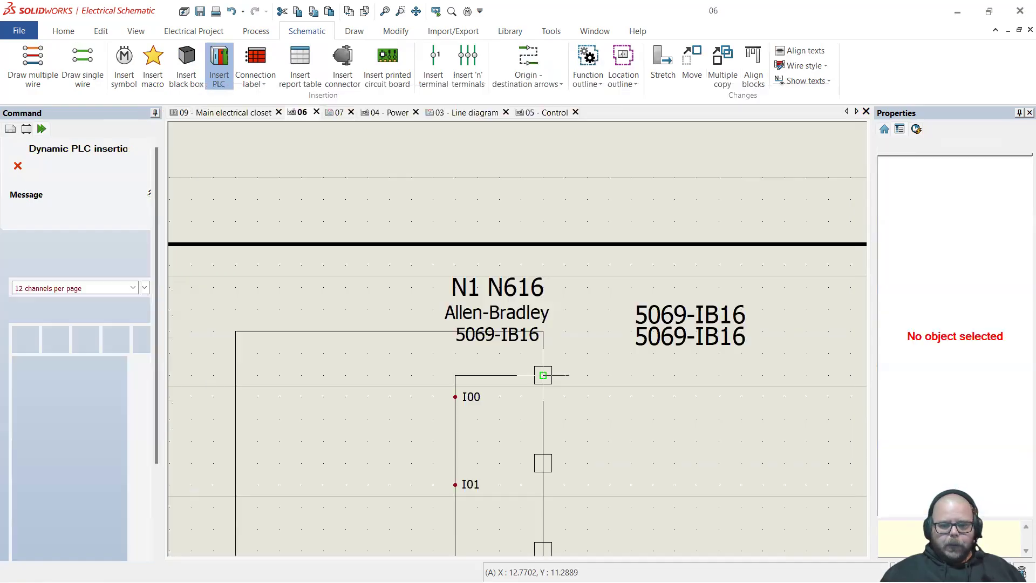
scroll(532, 228, down, 5)
scroll(514, 234, up, 4)
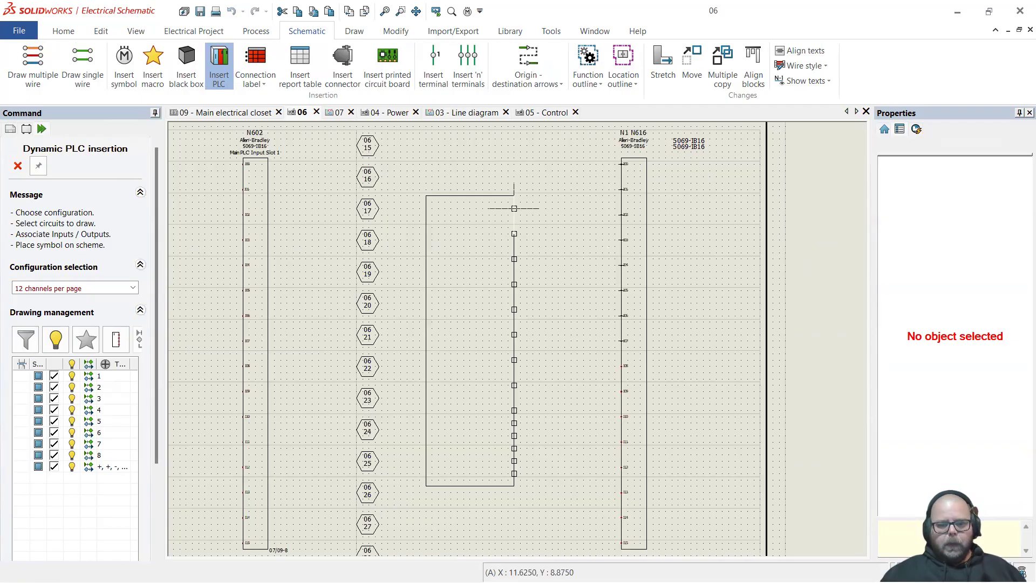
click(514, 208)
Examine the inserted CompactLogix PLC's description, terminals, mark and part reference on drawing 06.
scroll(504, 427, up, 4)
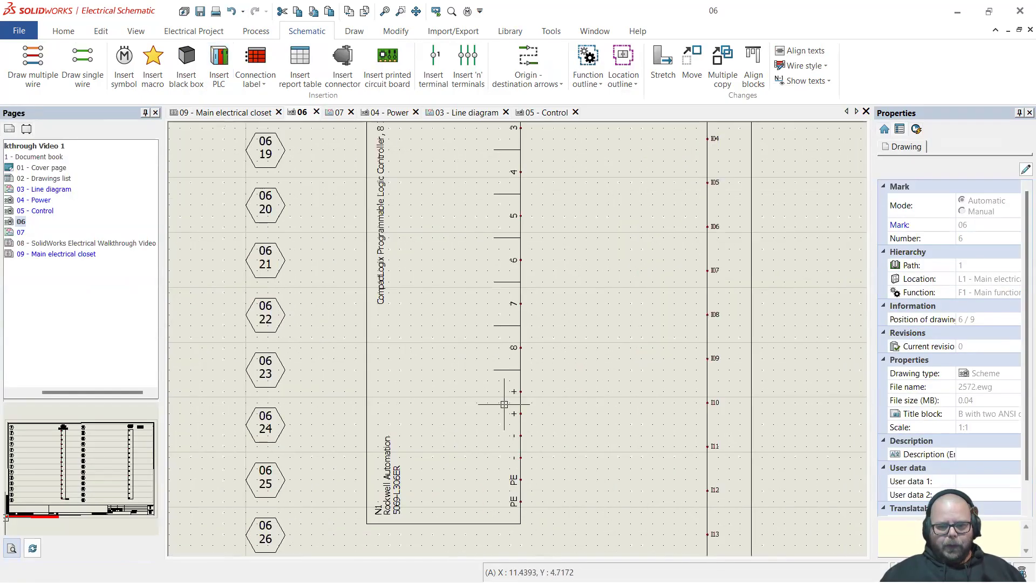
scroll(503, 404, up, 2)
scroll(513, 383, down, 4)
scroll(453, 477, up, 4)
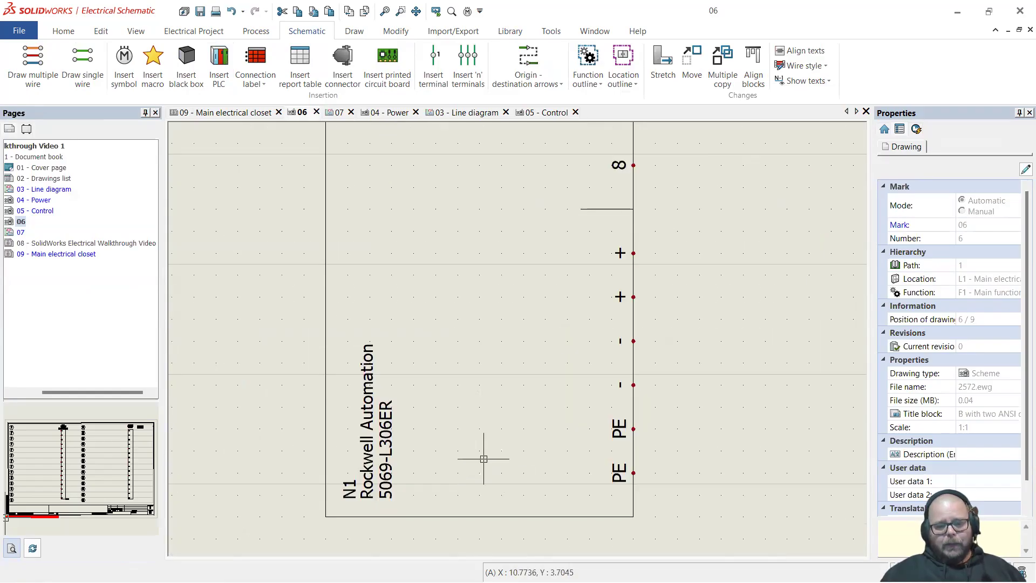
scroll(481, 456, down, 4)
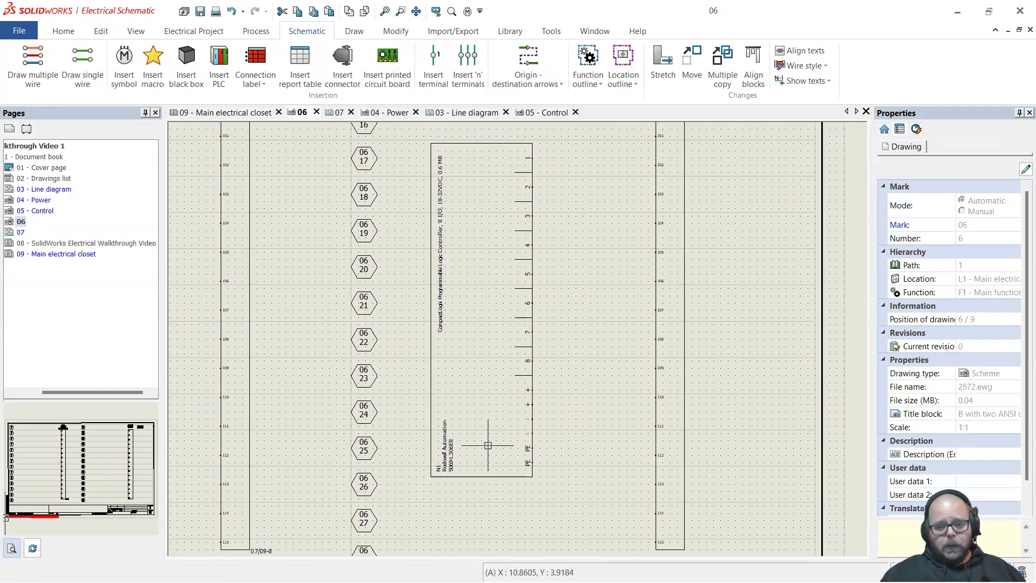
scroll(503, 299, up, 2)
scroll(504, 308, down, 2)
scroll(490, 197, up, 2)
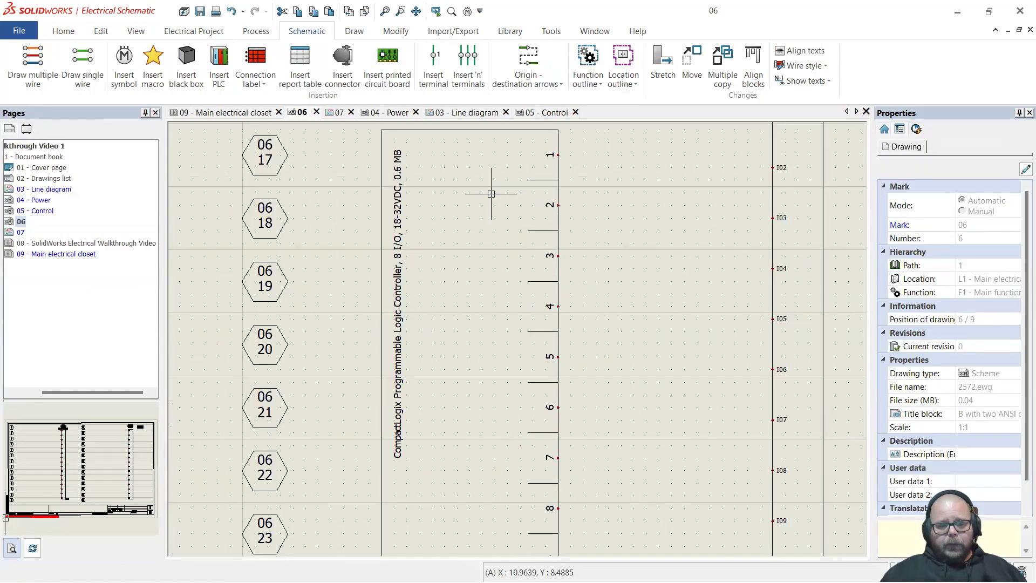
scroll(490, 198, down, 1)
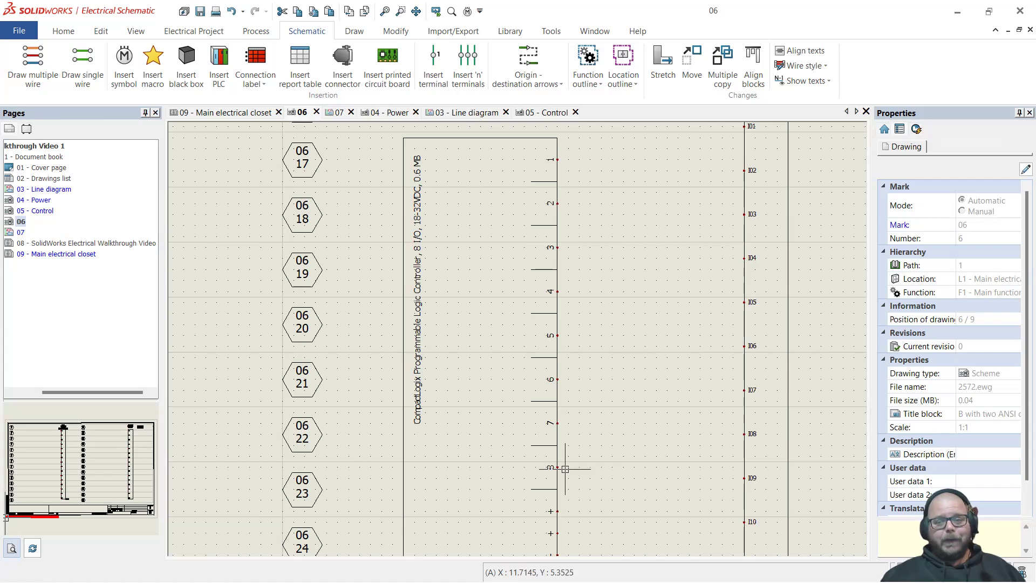
scroll(430, 334, down, 2)
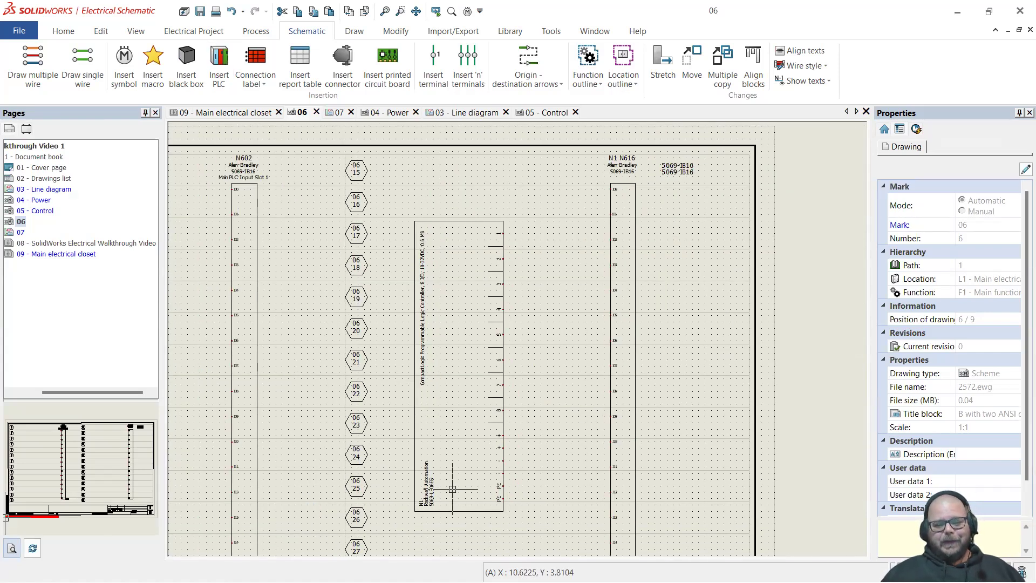
scroll(452, 489, up, 2)
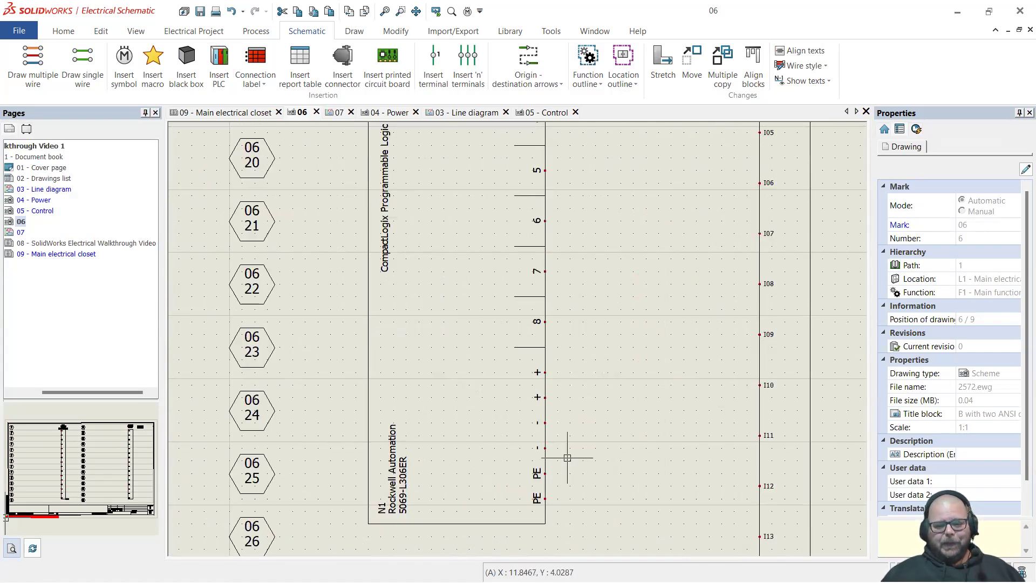
scroll(540, 380, down, 2)
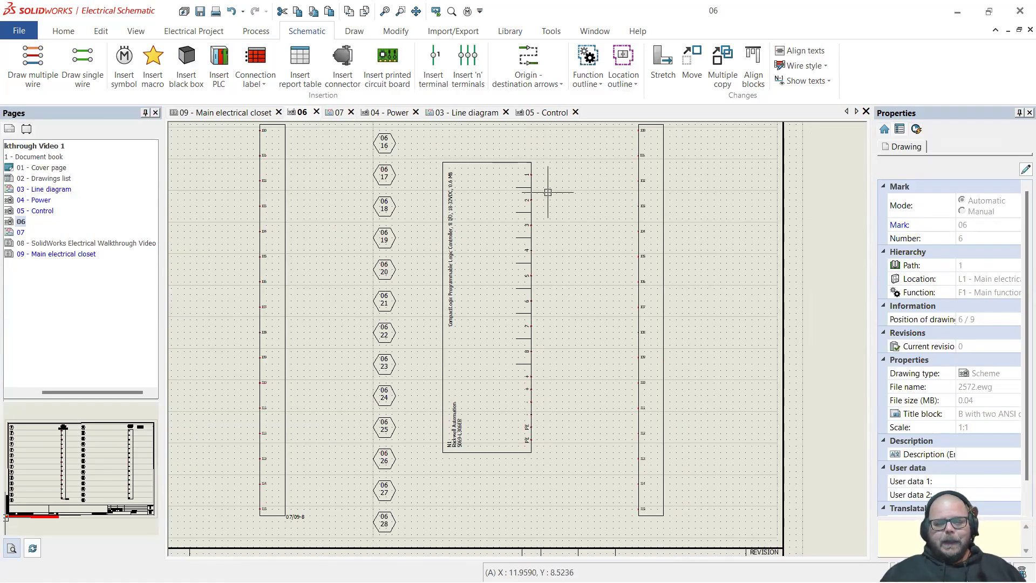
scroll(503, 229, up, 1)
scroll(438, 236, up, 1)
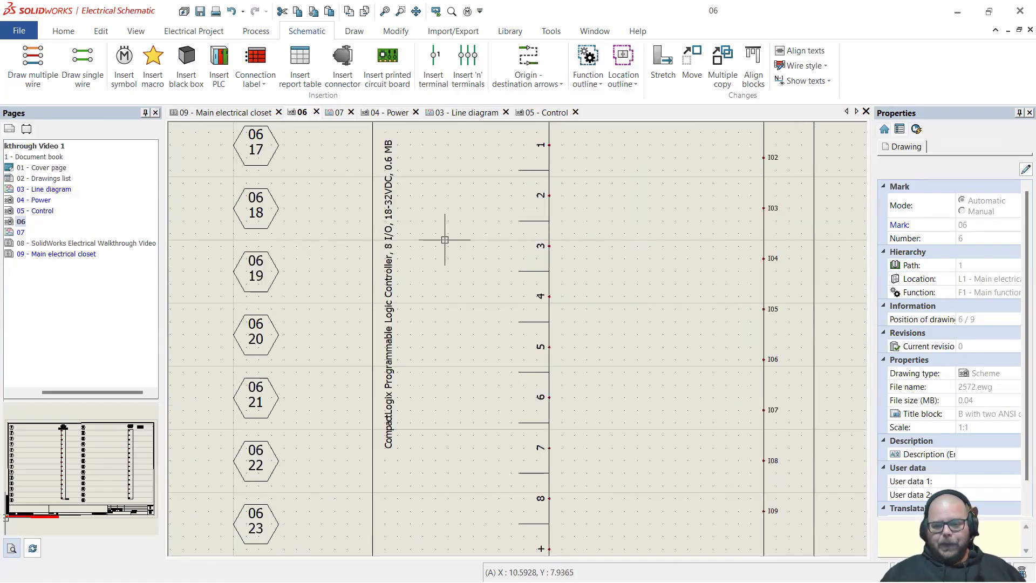
scroll(487, 203, down, 1)
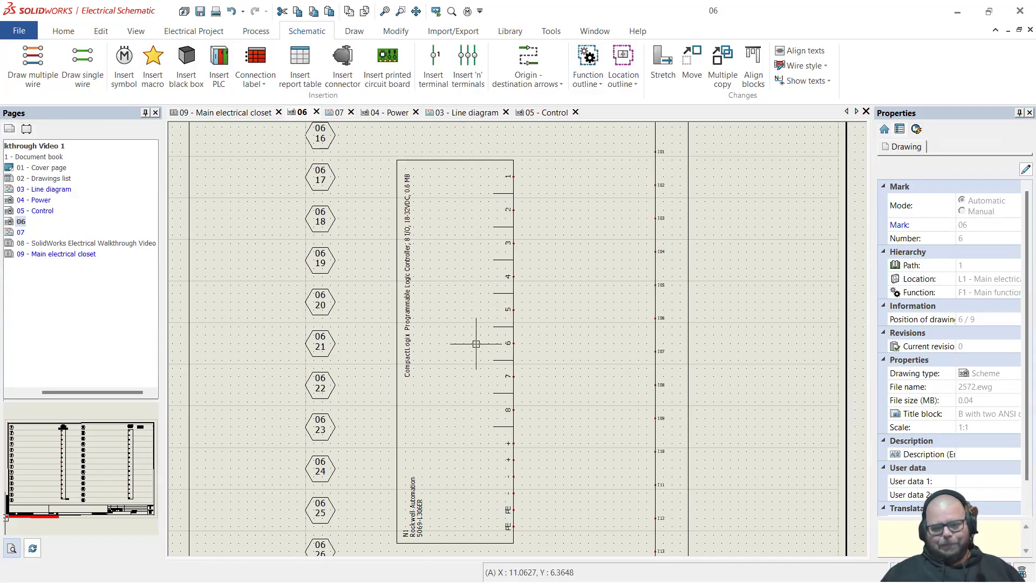
scroll(476, 343, down, 1)
scroll(474, 447, up, 3)
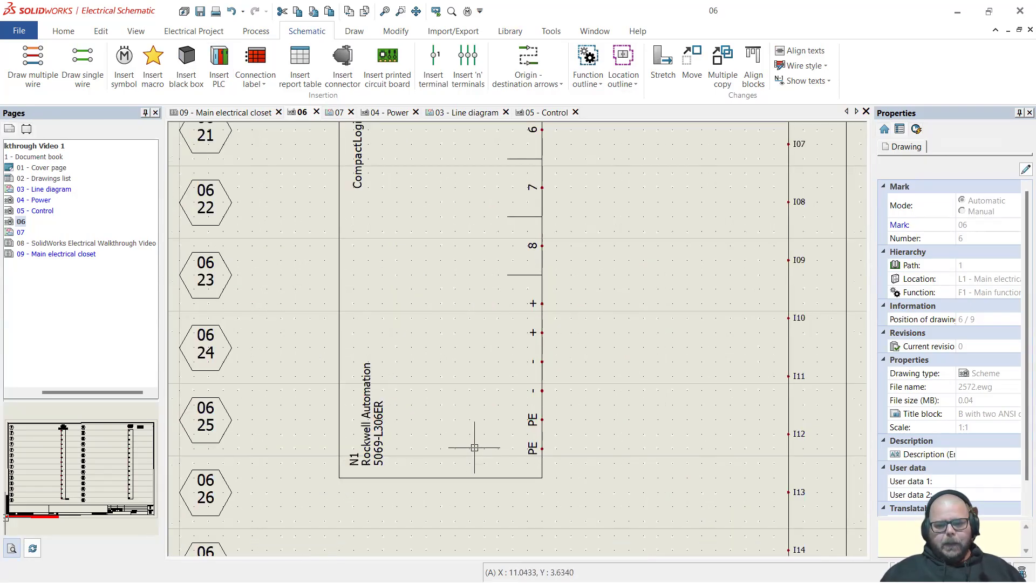
scroll(474, 448, up, 1)
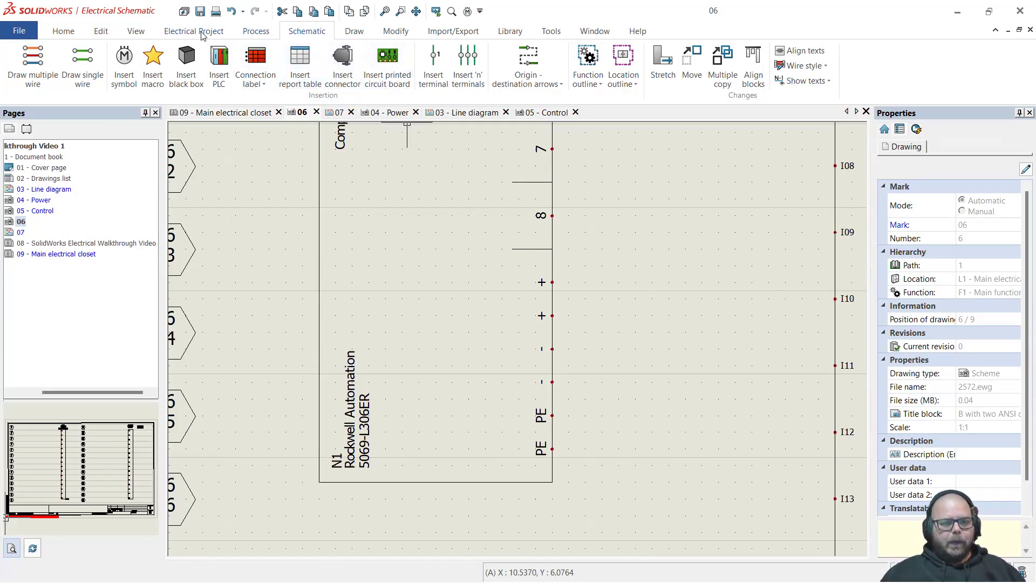
Renumber the marks of the whole project in Update marks mode, with all element types included.
click(256, 30)
click(275, 65)
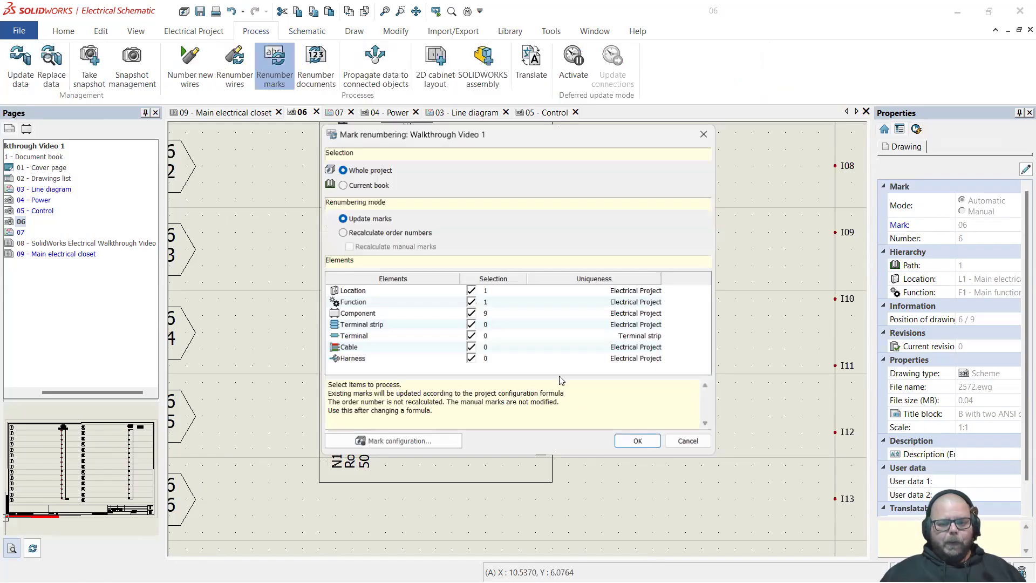
click(628, 443)
click(556, 343)
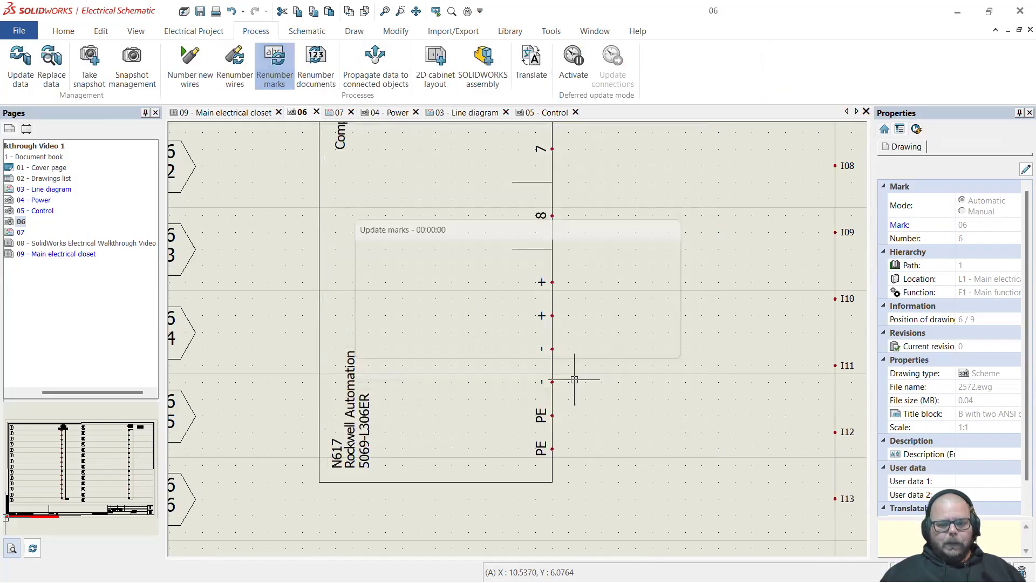
Compare the updated marks on the CompactLogix PLC and its 5069-IB16 input card, and review the overall layout of drawing 06.
scroll(325, 458, up, 4)
scroll(430, 390, down, 5)
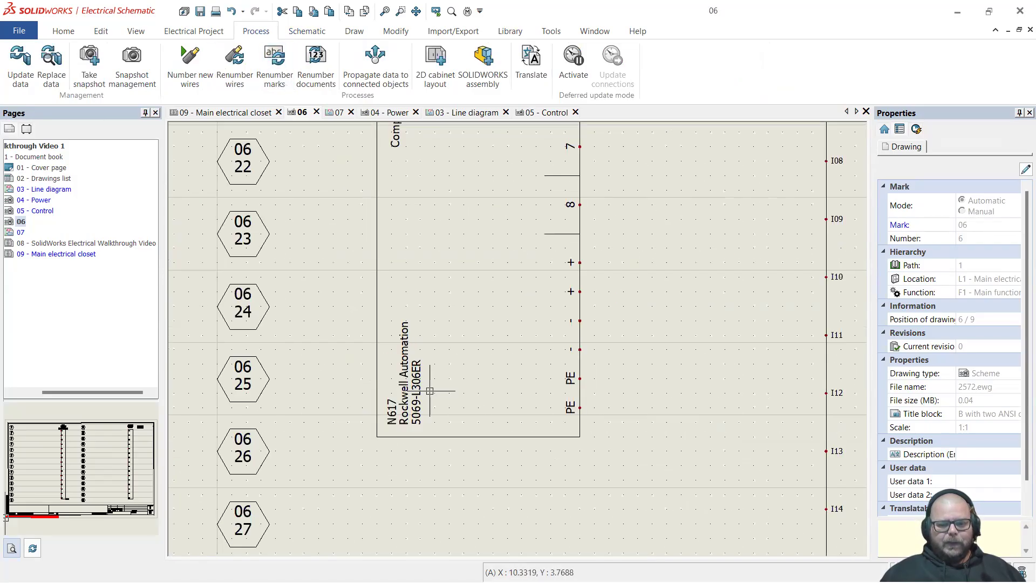
scroll(430, 391, down, 5)
scroll(568, 150, up, 5)
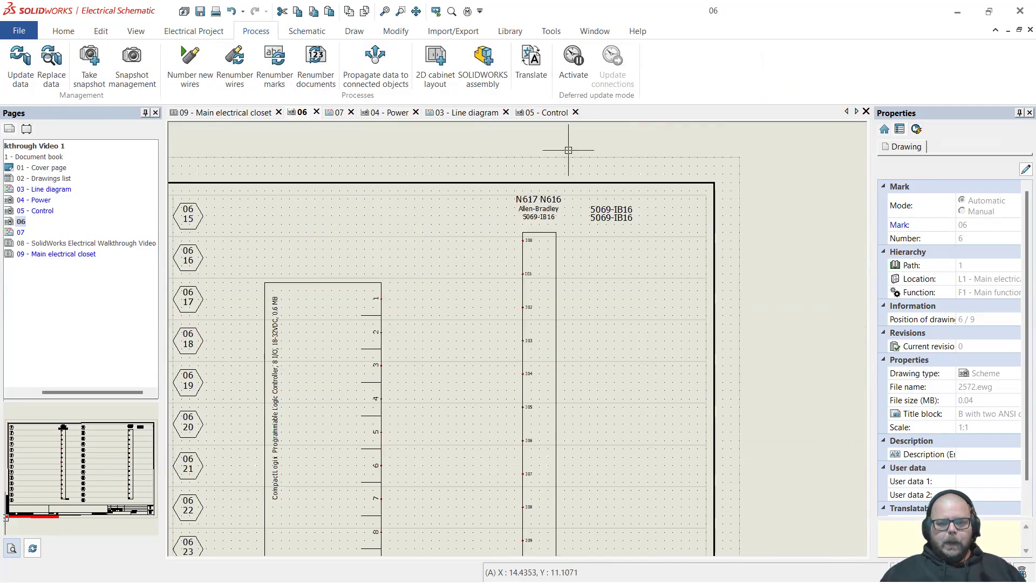
scroll(568, 150, up, 5)
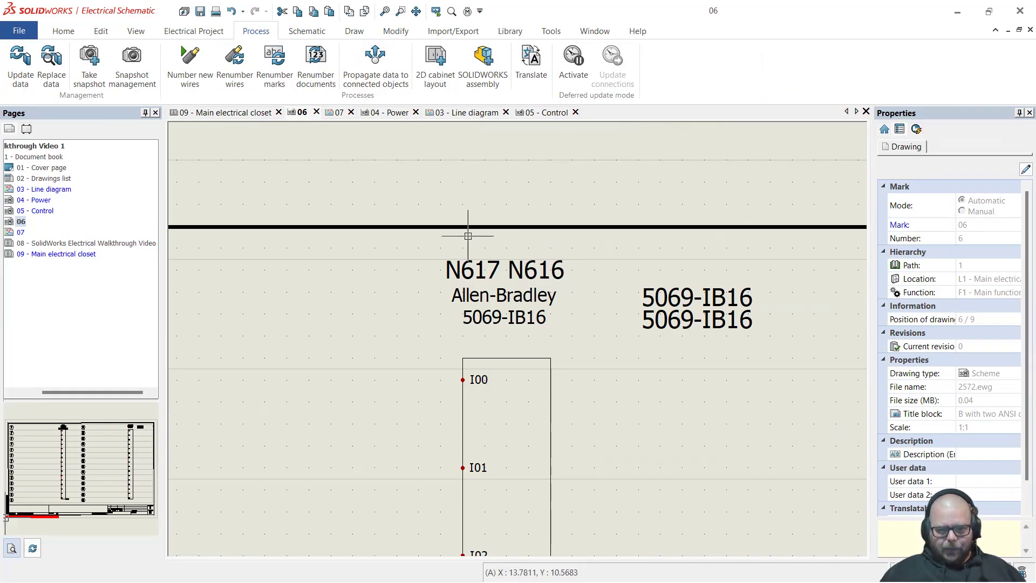
scroll(475, 258, down, 8)
scroll(391, 367, up, 6)
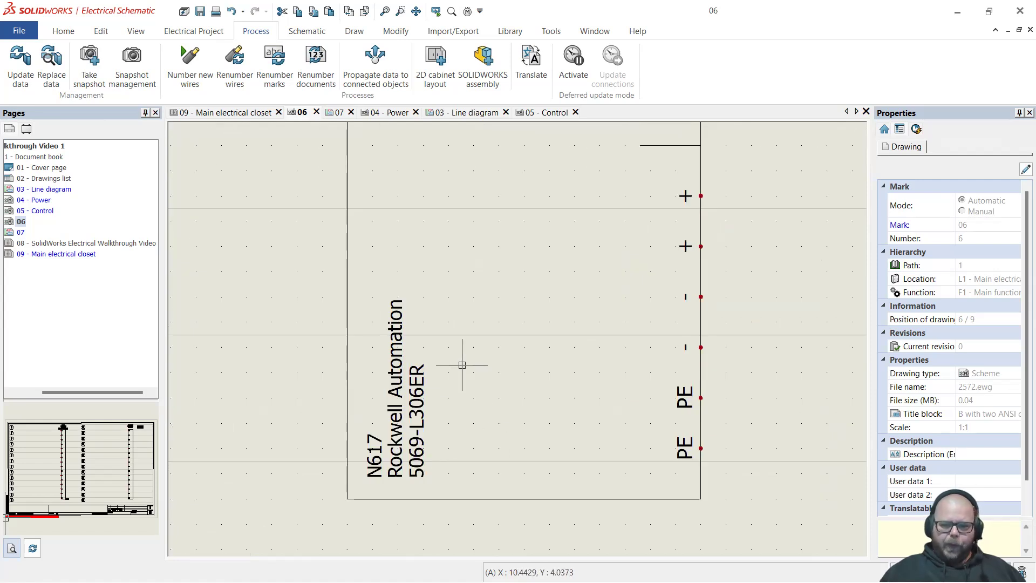
scroll(462, 365, down, 1)
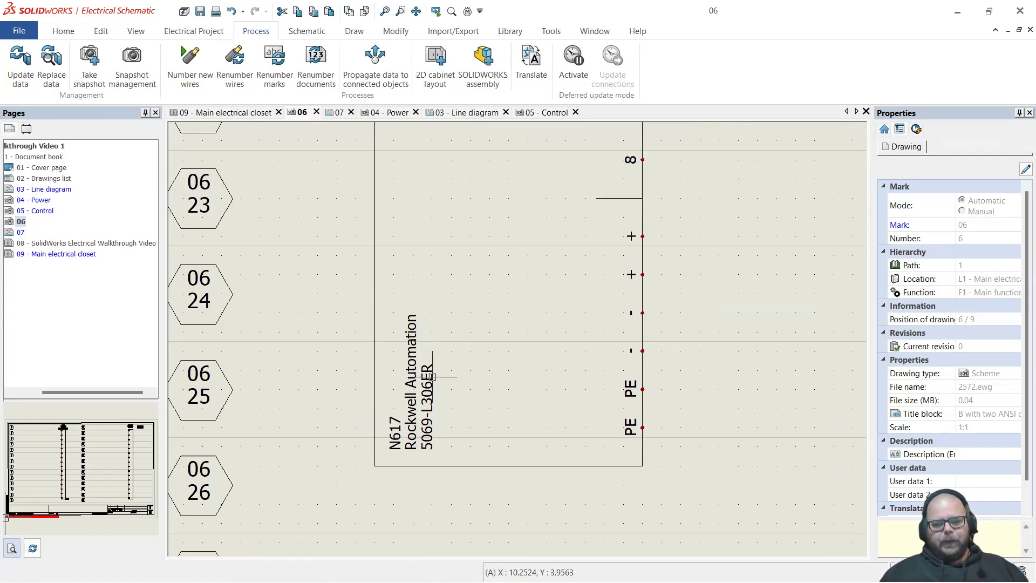
scroll(432, 370, down, 3)
scroll(455, 358, up, 3)
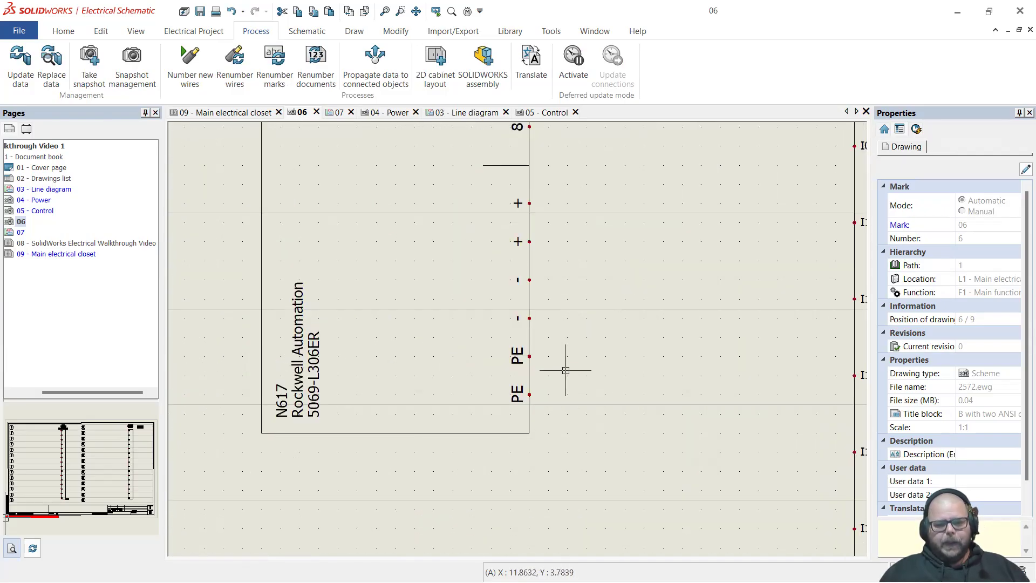
scroll(551, 325, down, 3)
scroll(552, 326, down, 3)
scroll(527, 329, up, 3)
scroll(529, 325, down, 2)
scroll(539, 318, up, 2)
scroll(568, 308, down, 3)
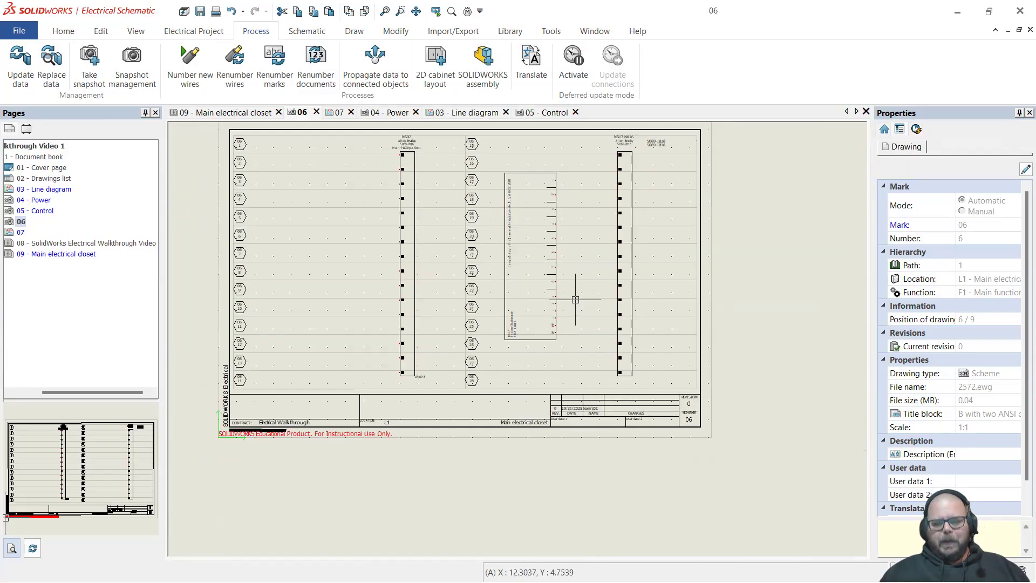
scroll(572, 305, up, 3)
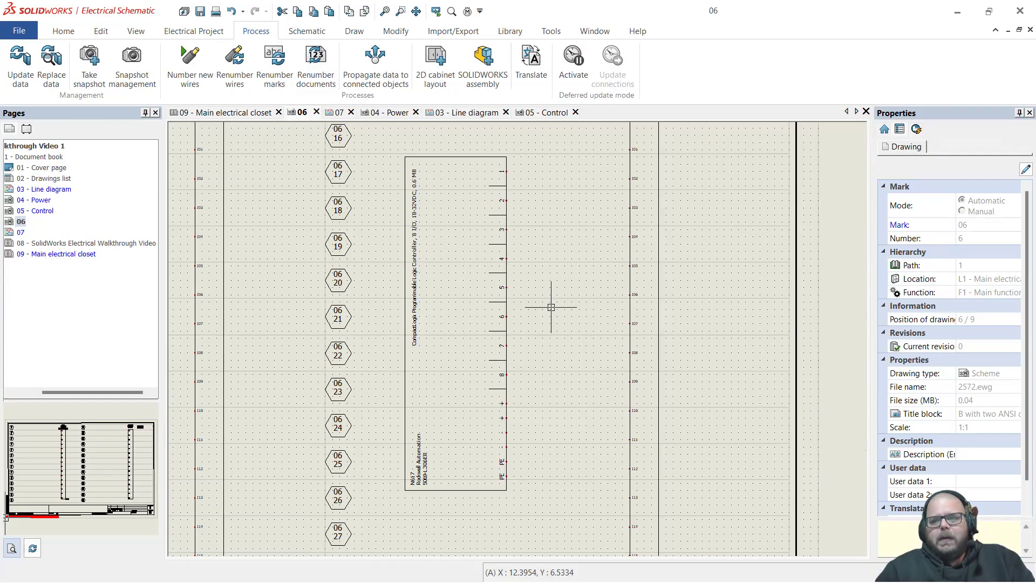
Delete the 5069-IB16 card symbol located to the right of the CompactLogix PLC on drawing 06.
scroll(637, 305, down, 3)
scroll(640, 317, up, 1)
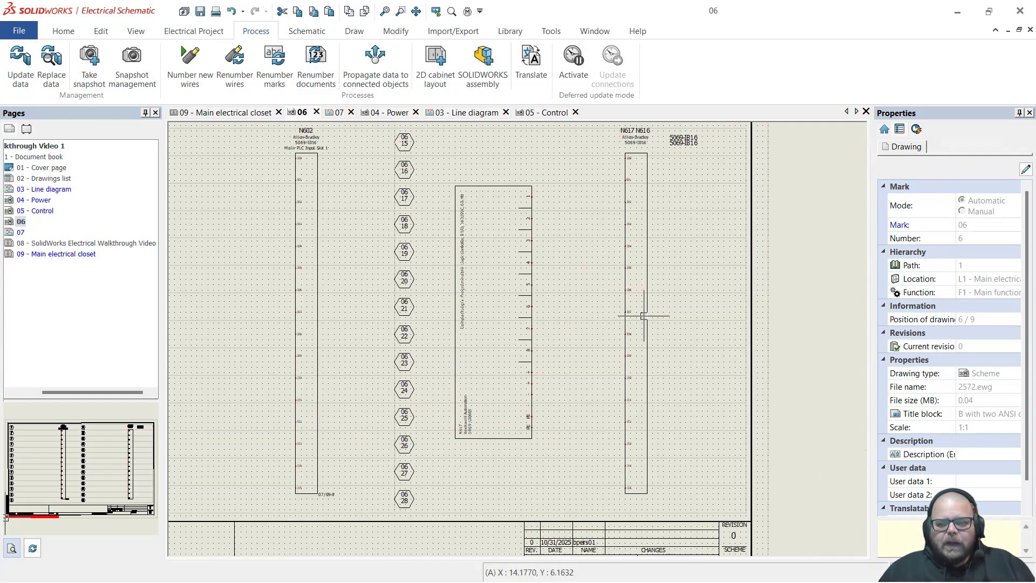
click(640, 316)
key(Delete)
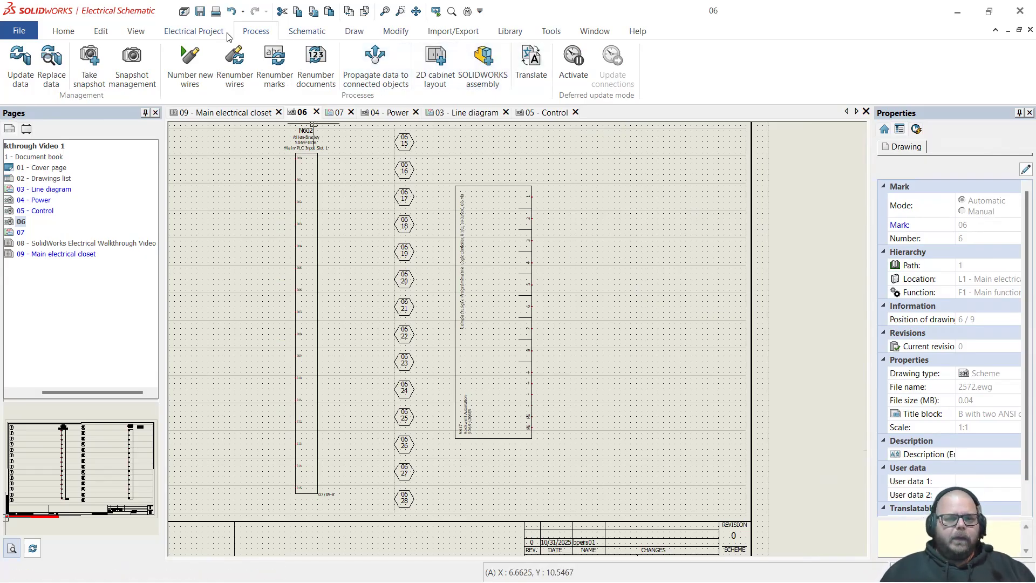
Insert channels I00 to I11 of the CompactLogix PLC's existing 5069-IB16 card to its right on drawing 06, leaving the remaining channels unplaced.
click(300, 32)
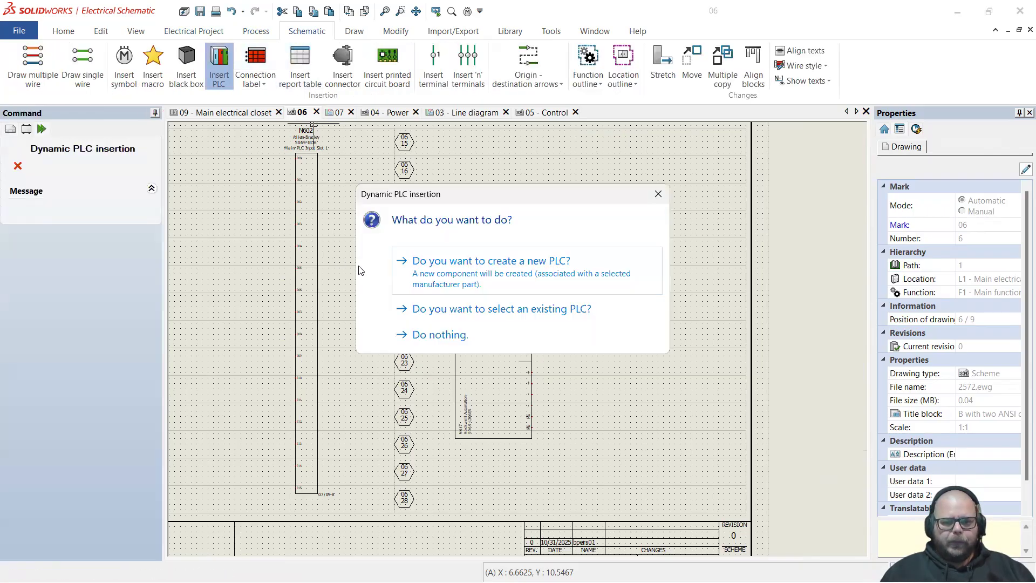
click(497, 310)
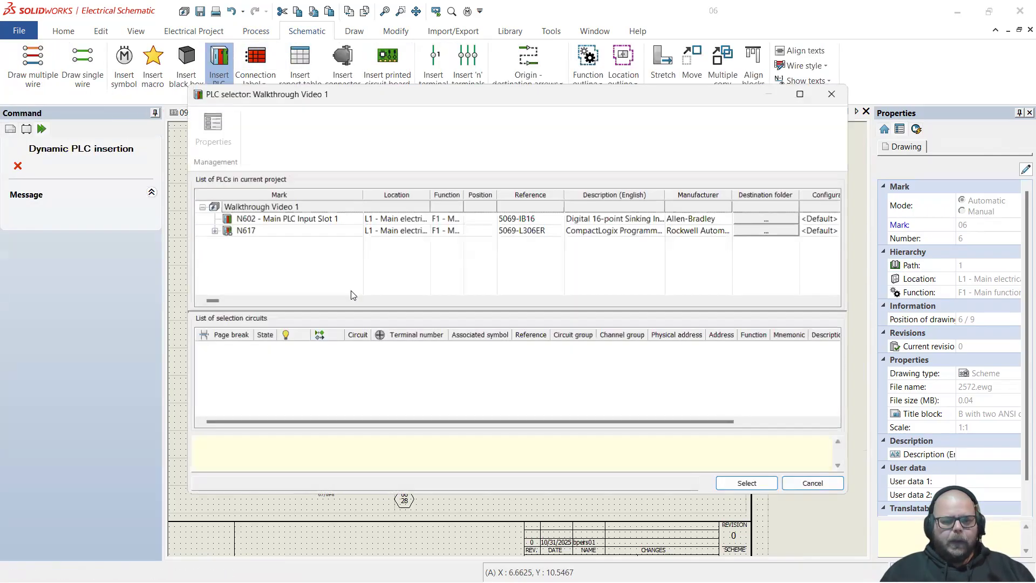
click(214, 231)
click(278, 242)
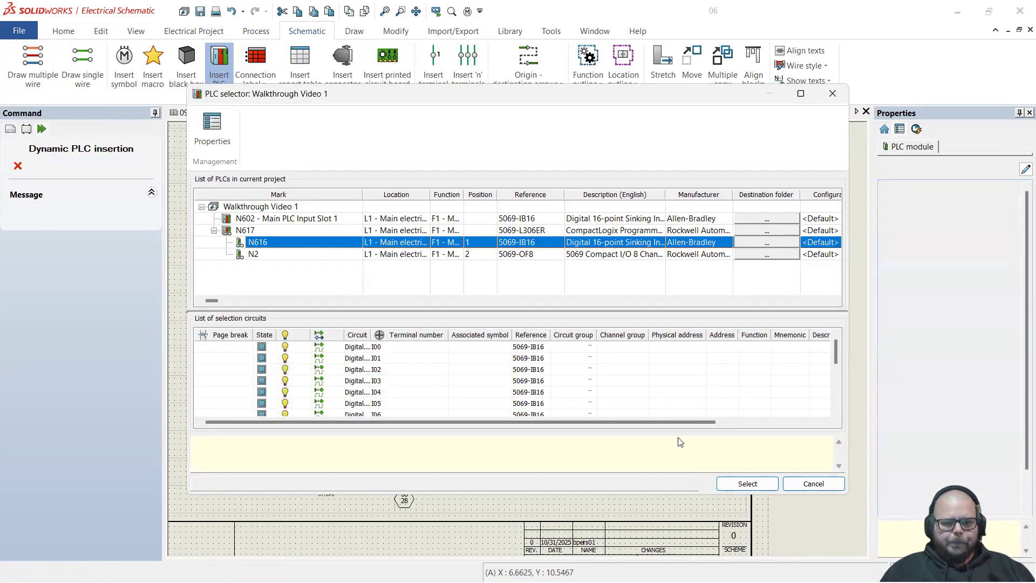
click(746, 484)
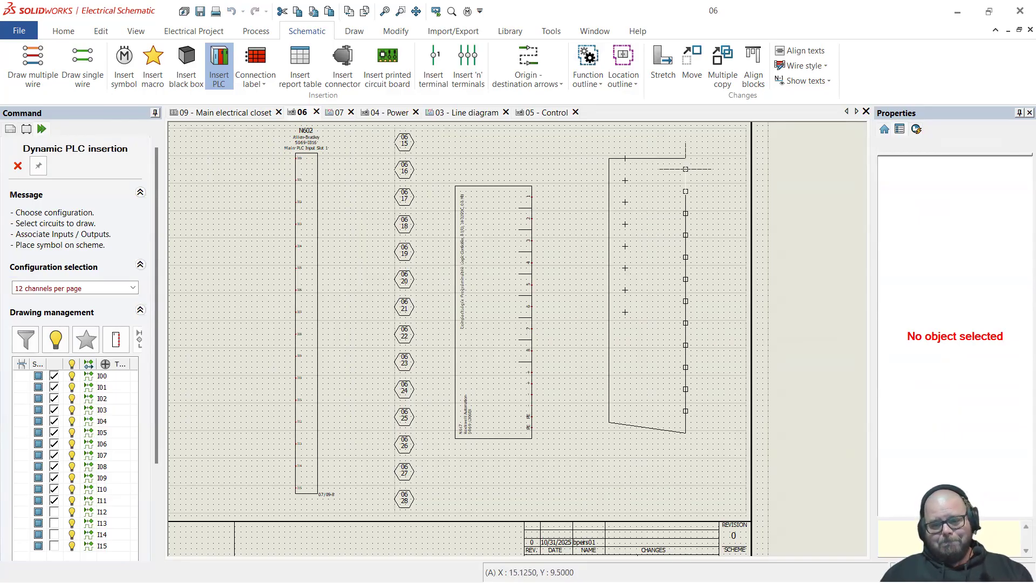
click(685, 169)
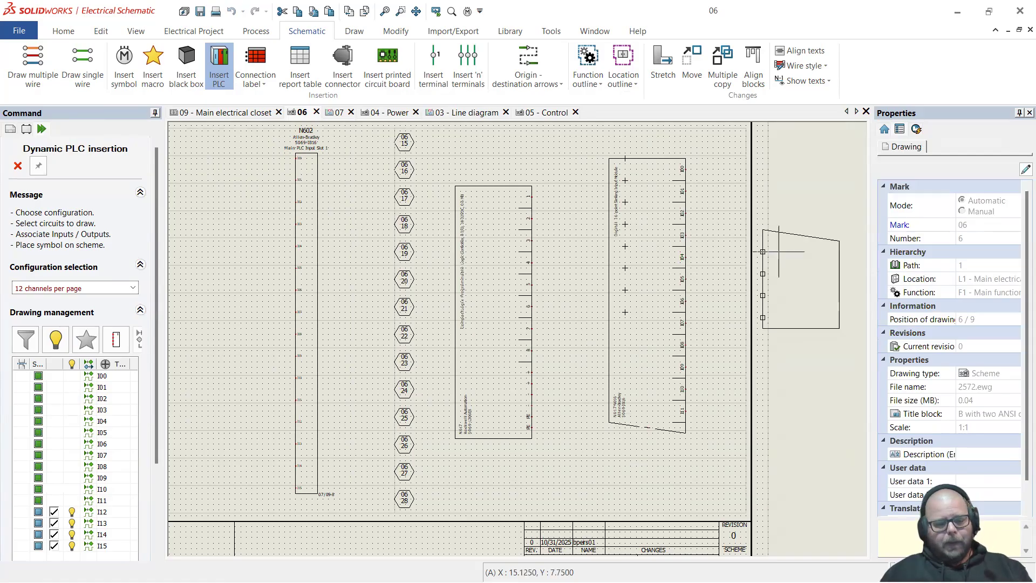
key(Escape)
Check the 12-channel 5069-IB16 card symbol to the right of the CompactLogix PLC and delete it.
scroll(710, 192, up, 4)
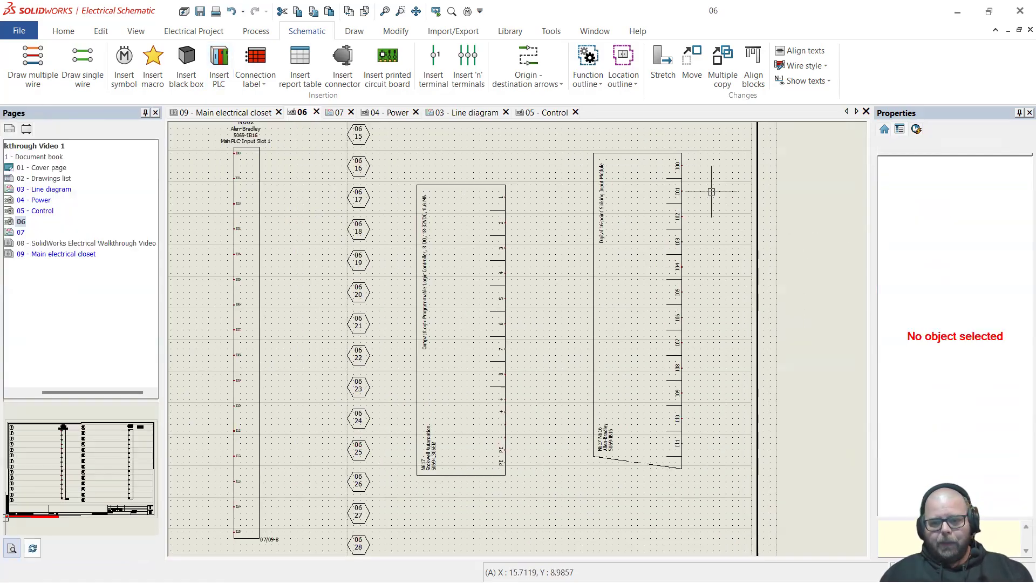
scroll(634, 345, down, 5)
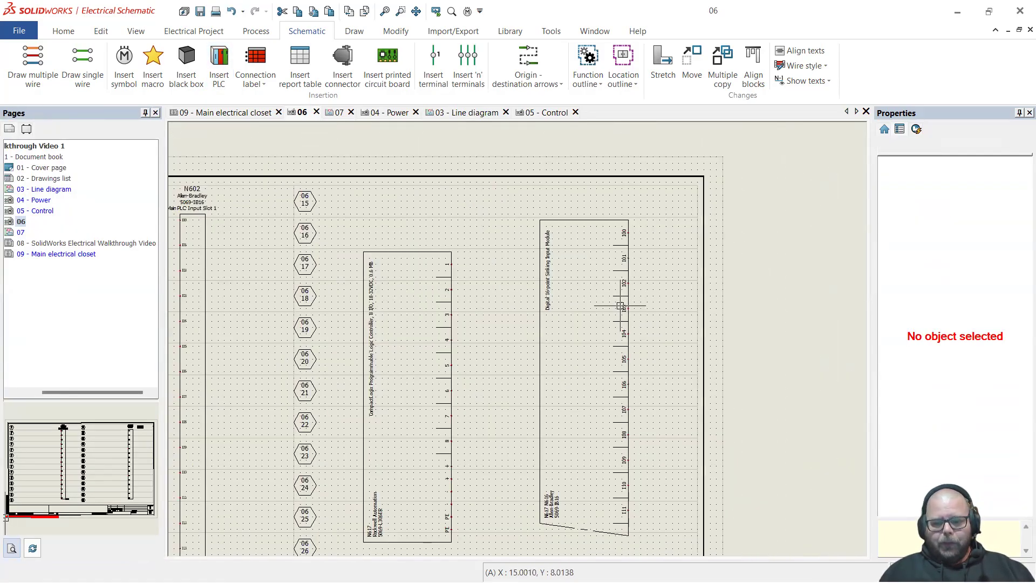
scroll(639, 453, up, 4)
scroll(607, 456, down, 3)
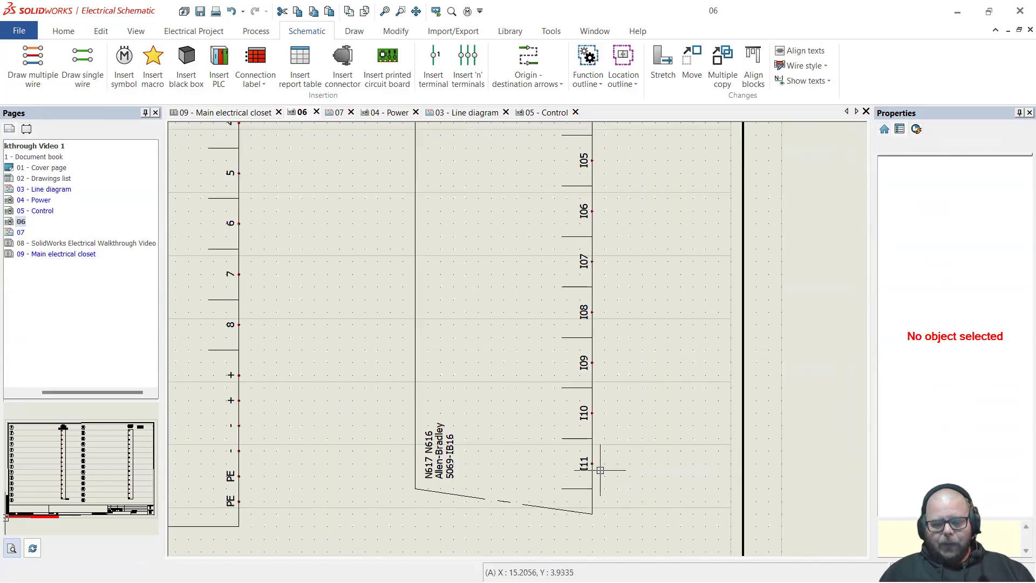
scroll(606, 444, down, 5)
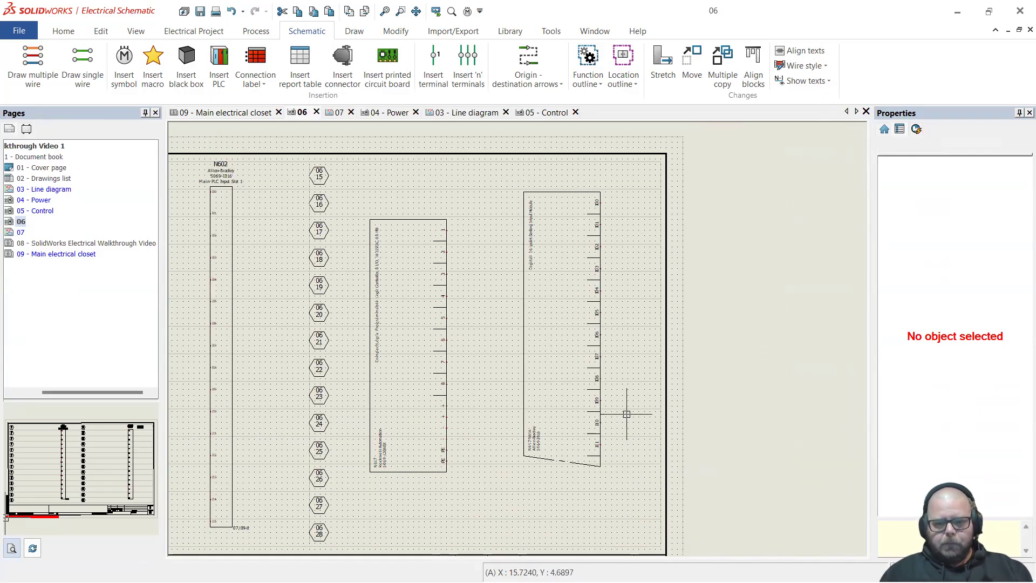
click(581, 457)
click(652, 352)
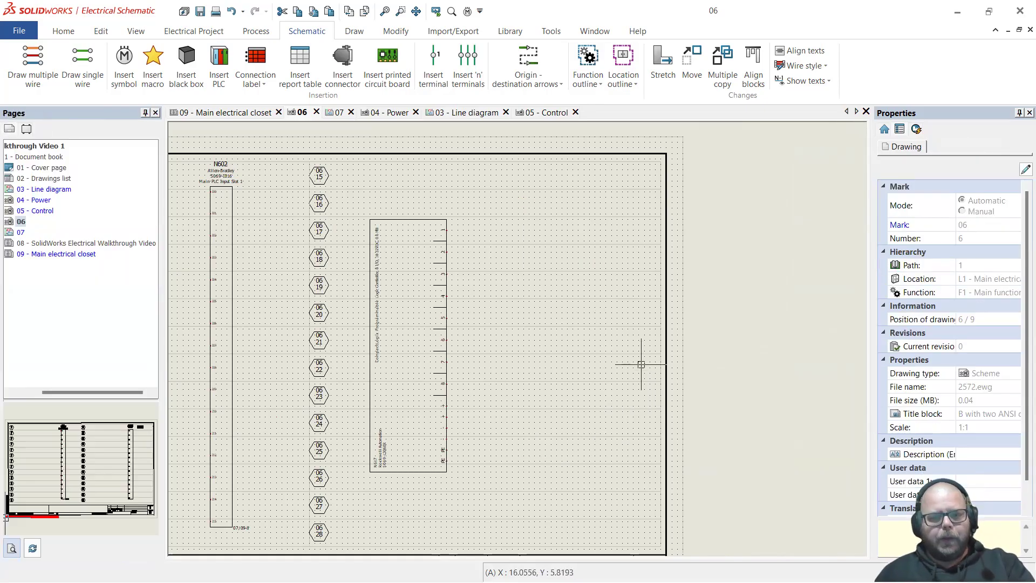
Delete the Main PLC Input Slot 1 symbol and move the CompactLogix PLC into the first column of drawing 06.
scroll(628, 326, down, 3)
scroll(628, 327, up, 2)
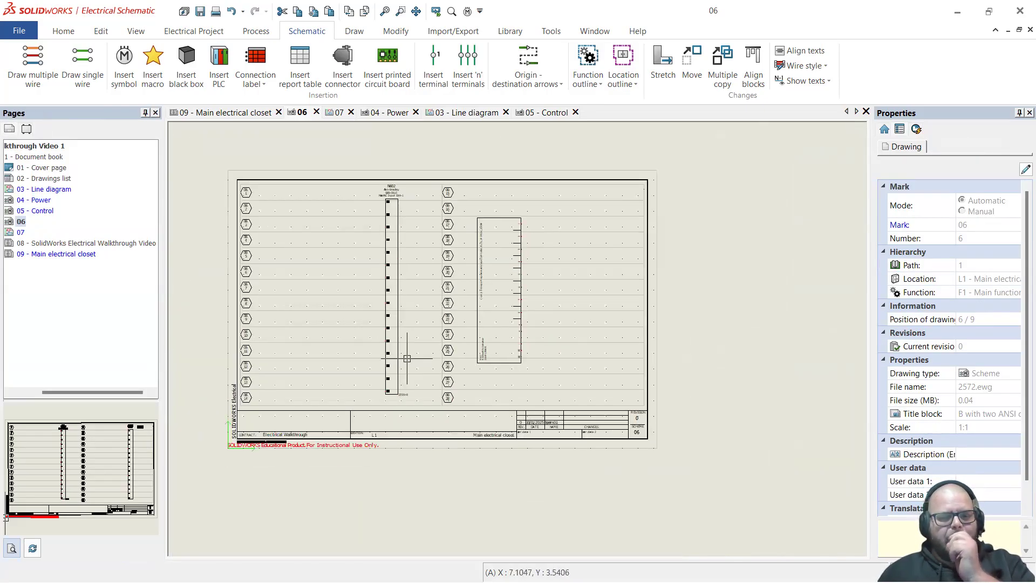
click(402, 359)
key(Delete)
drag(477, 329, 270, 326)
key(Escape)
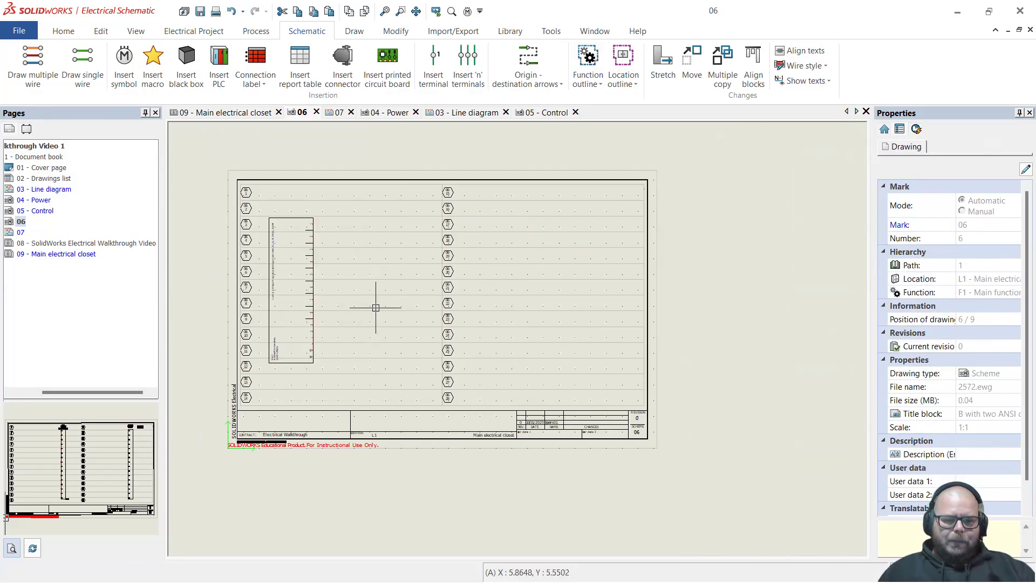
scroll(374, 307, down, 2)
scroll(334, 288, up, 2)
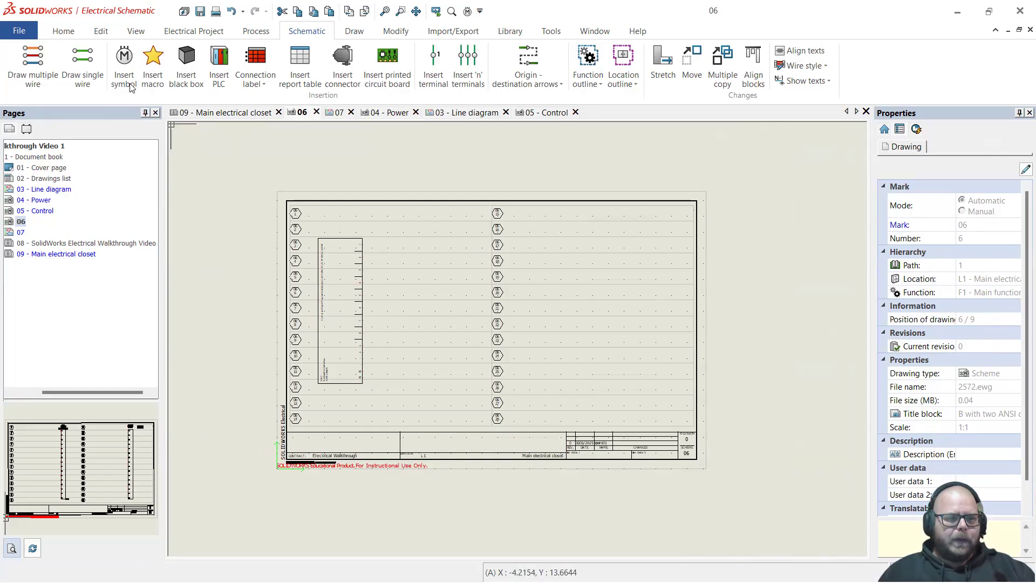
Insert the PLC's existing 5069-IB16 card at 12 channels per page, with I00–I11 beside the CompactLogix and I12–I15 in the second column.
click(218, 64)
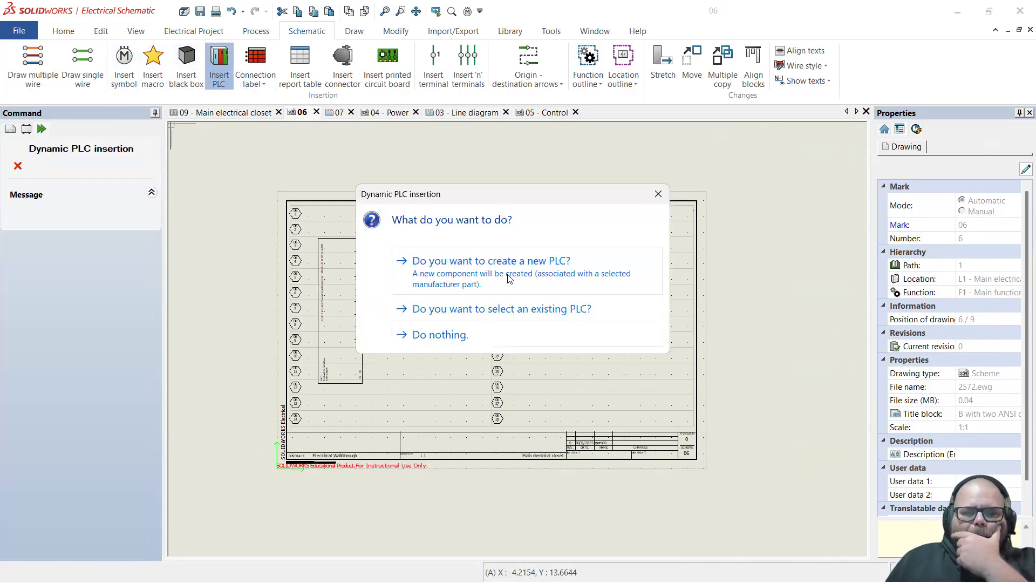
click(494, 309)
click(214, 230)
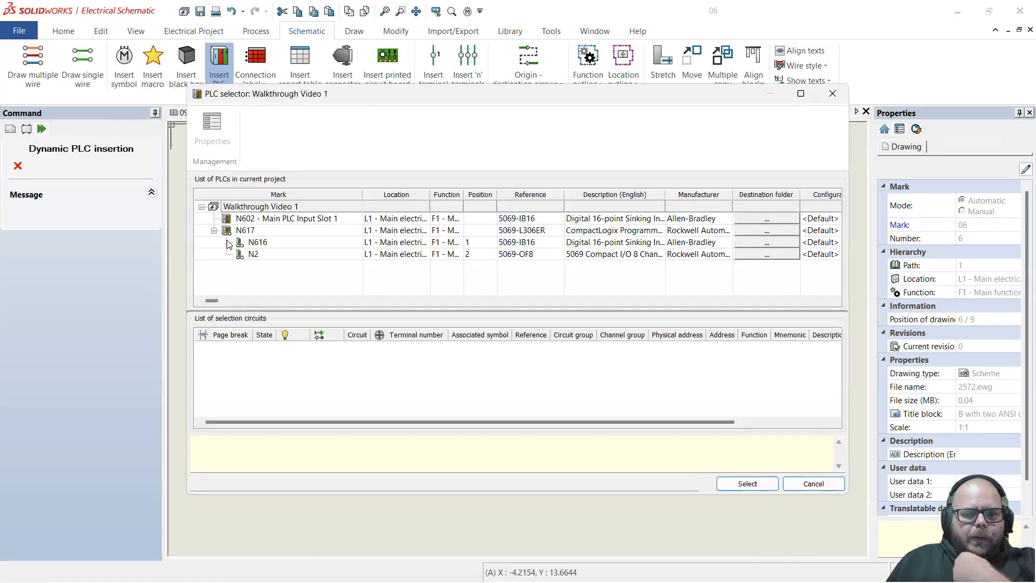
click(259, 242)
click(747, 483)
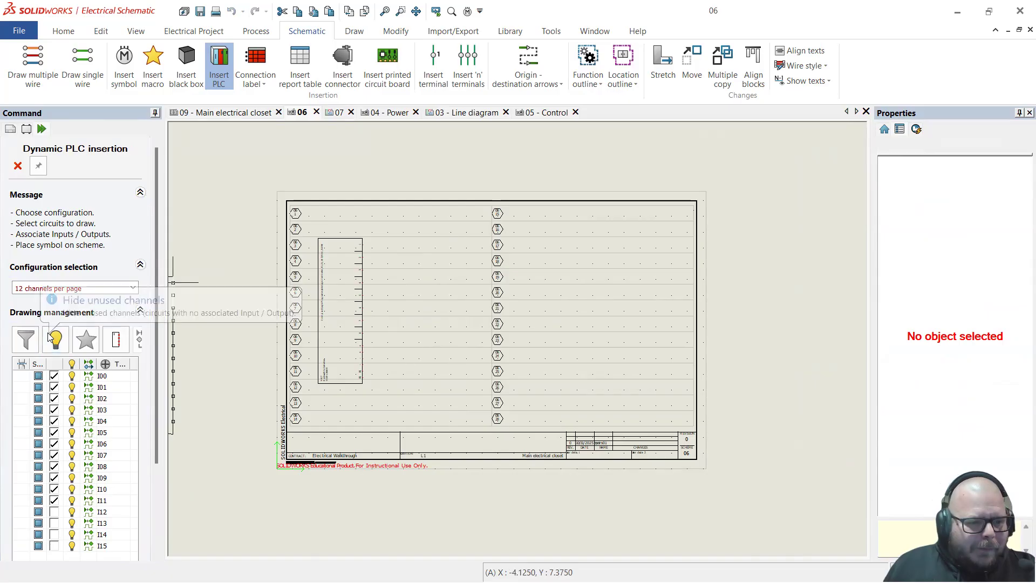
click(77, 289)
click(77, 290)
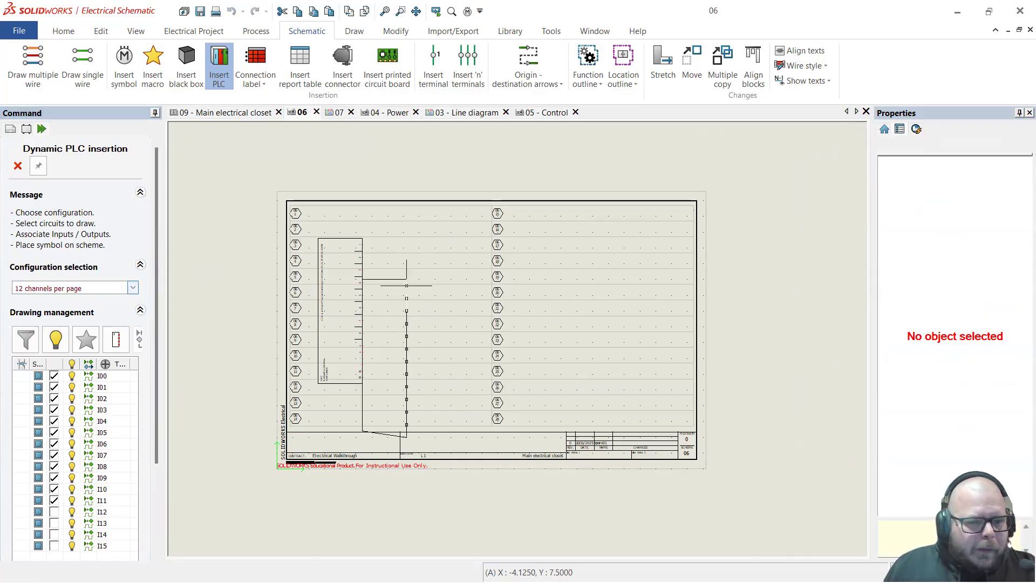
click(437, 237)
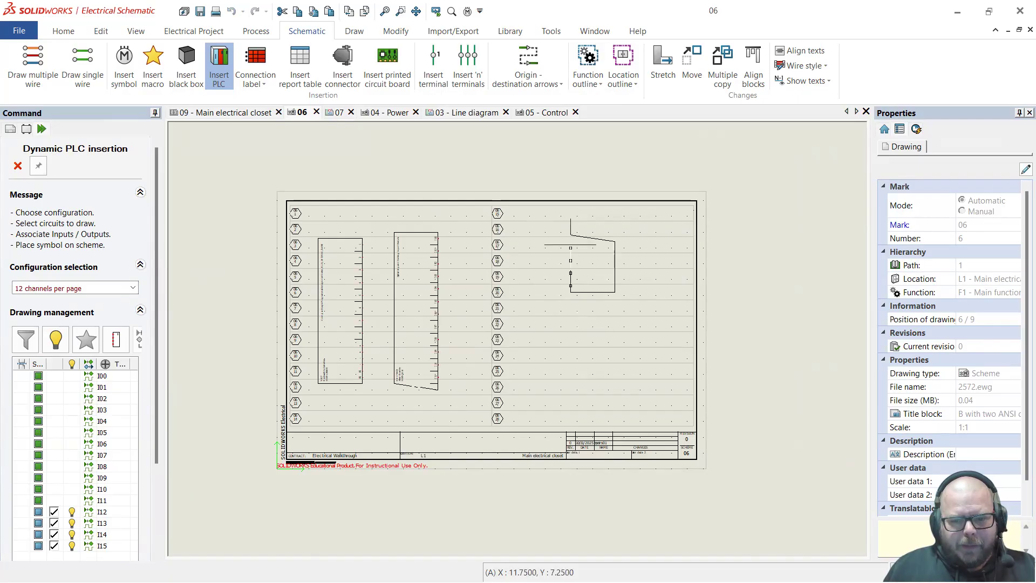
Examine the channel labels, marks and page-break cross-references on both parts of the split 5069-IB16 card on drawing 06.
scroll(637, 358, up, 5)
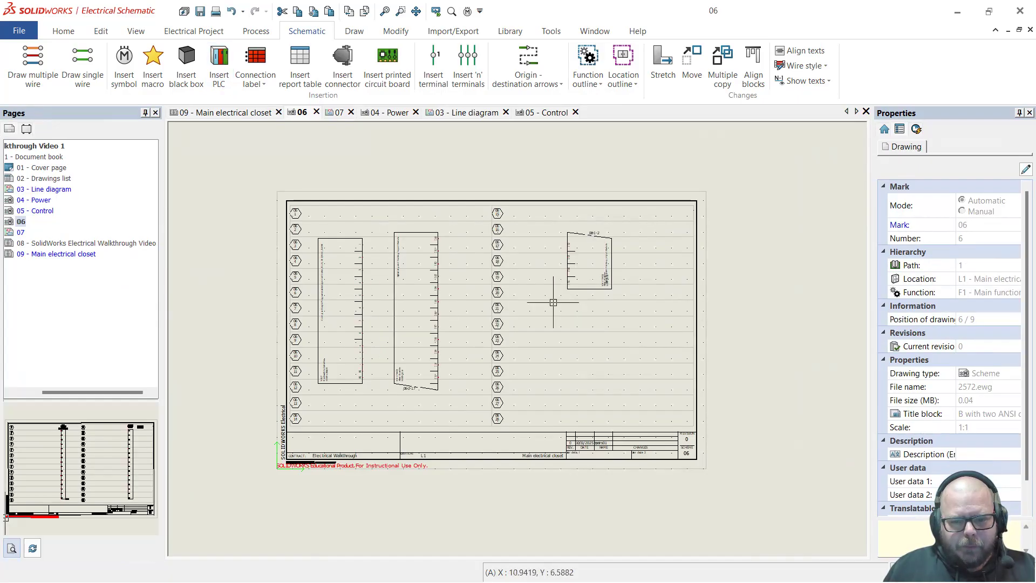
scroll(636, 211, up, 1)
scroll(594, 216, down, 4)
scroll(355, 396, up, 3)
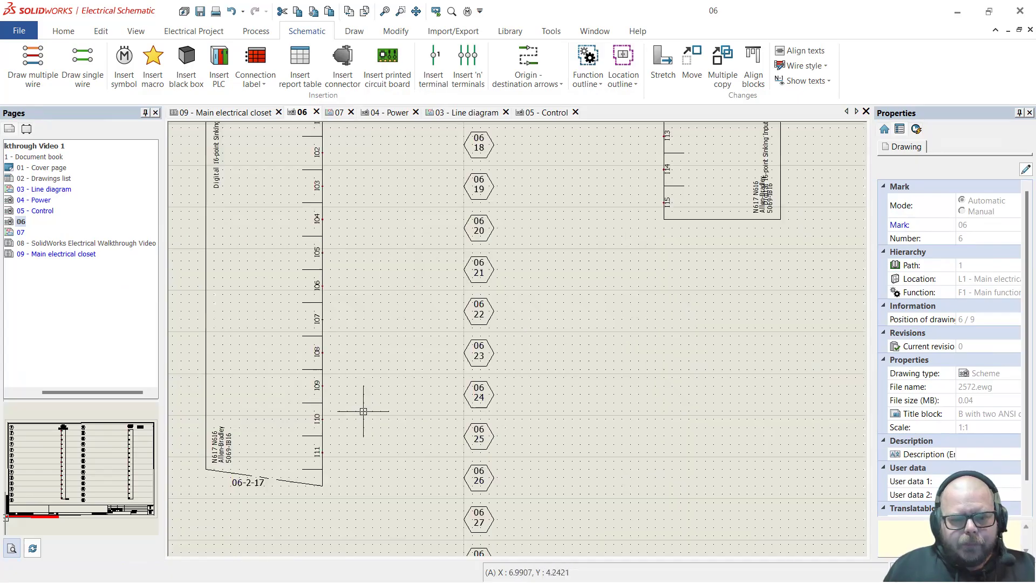
scroll(332, 160, up, 3)
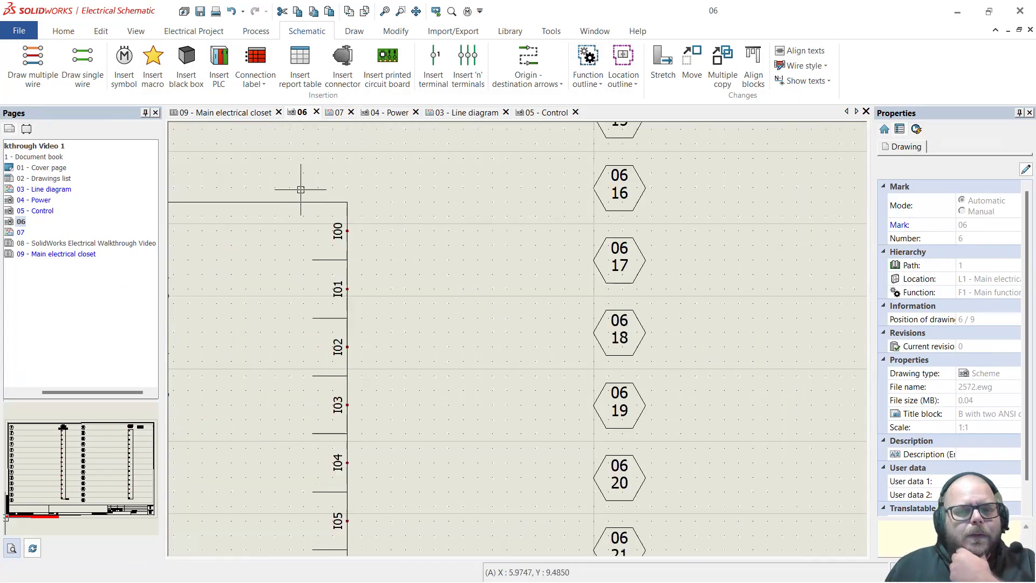
scroll(396, 245, down, 2)
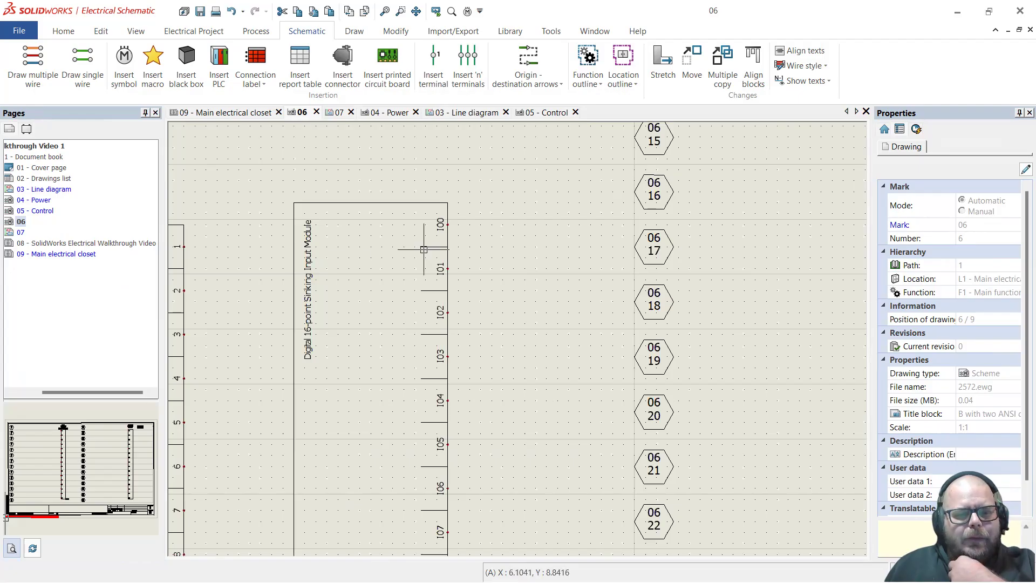
scroll(425, 247, down, 2)
scroll(402, 469, up, 4)
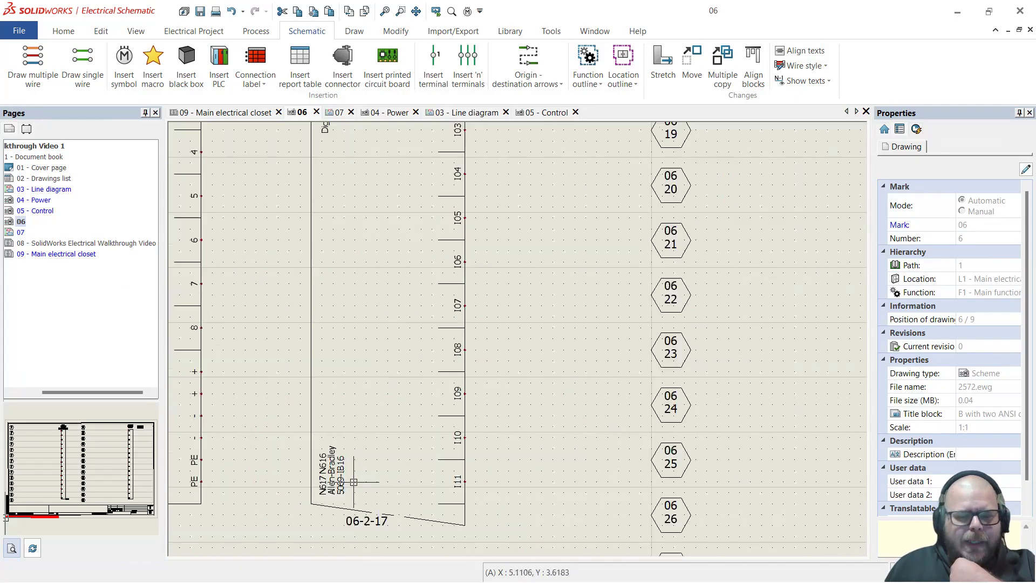
scroll(307, 427, down, 3)
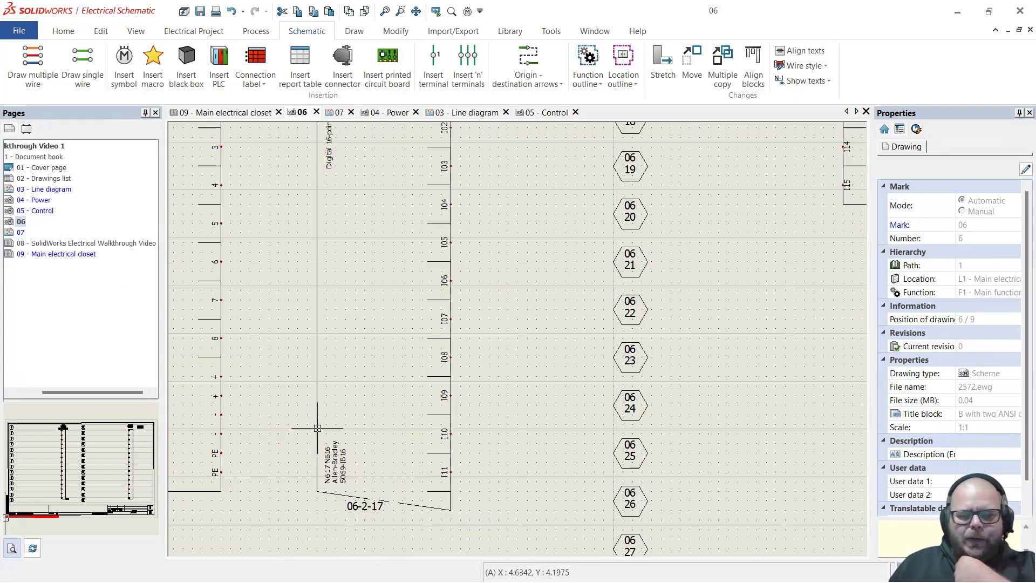
scroll(449, 389, down, 1)
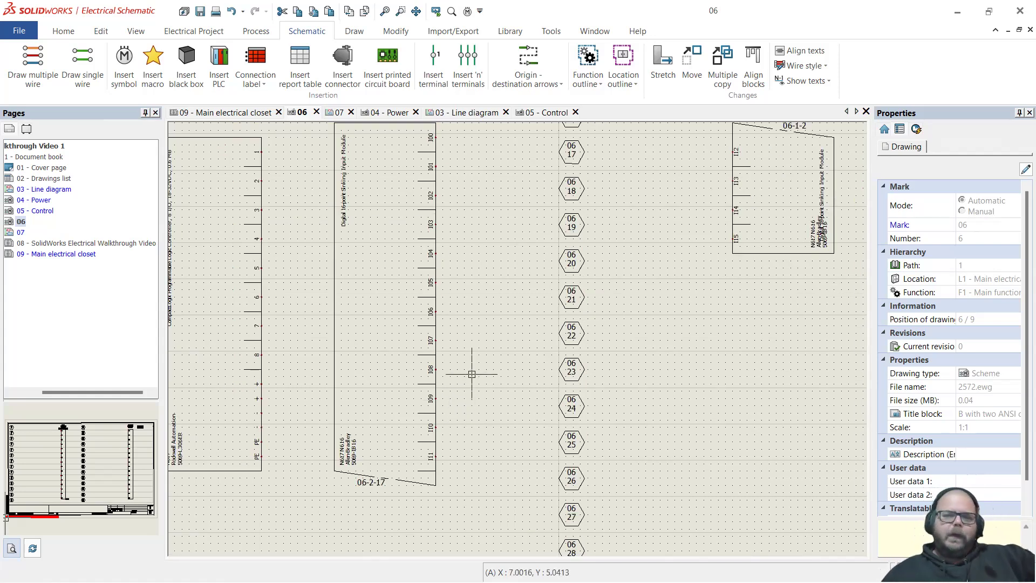
scroll(517, 325, down, 3)
scroll(516, 326, up, 3)
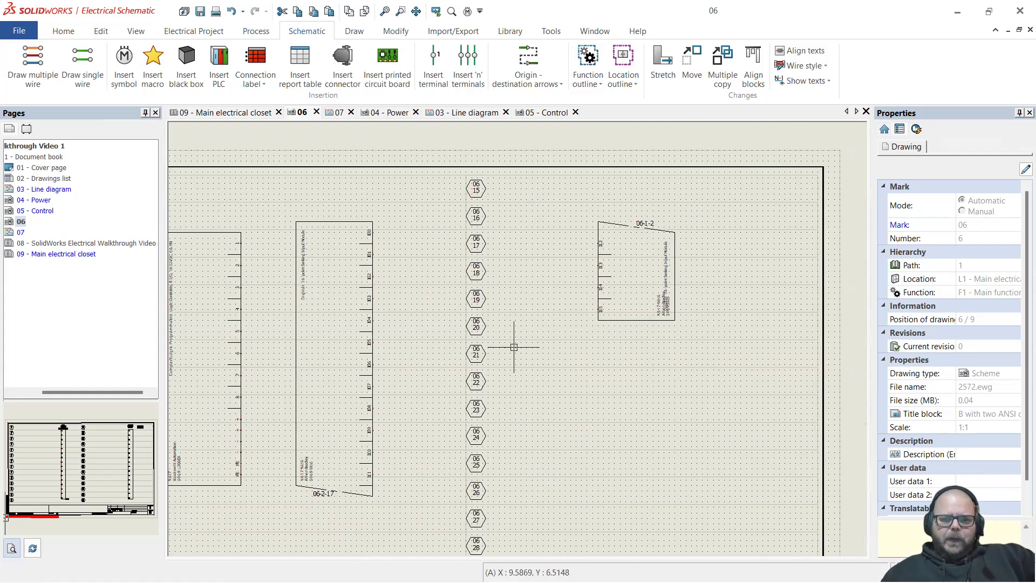
scroll(423, 470, up, 3)
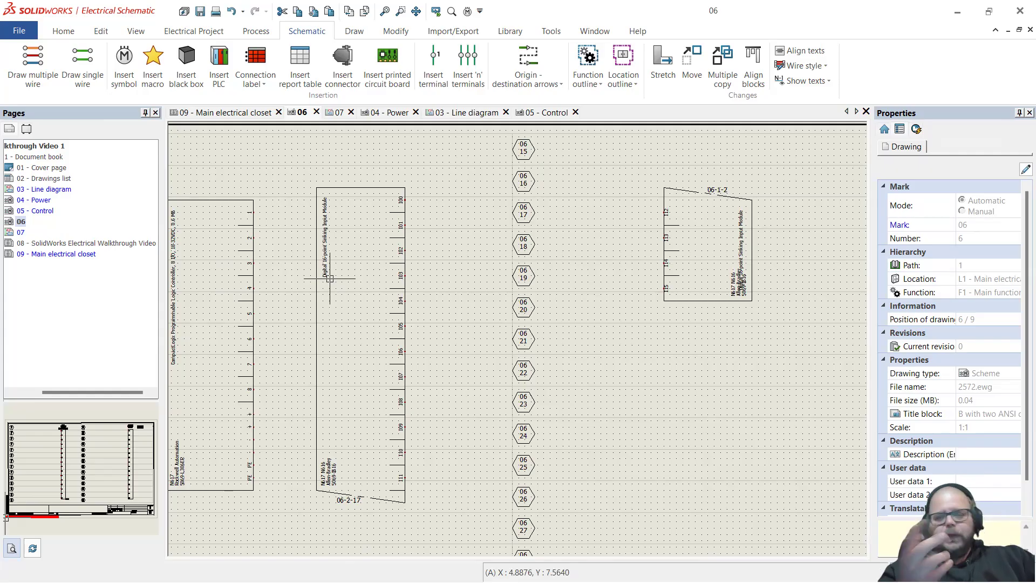
scroll(337, 491, up, 2)
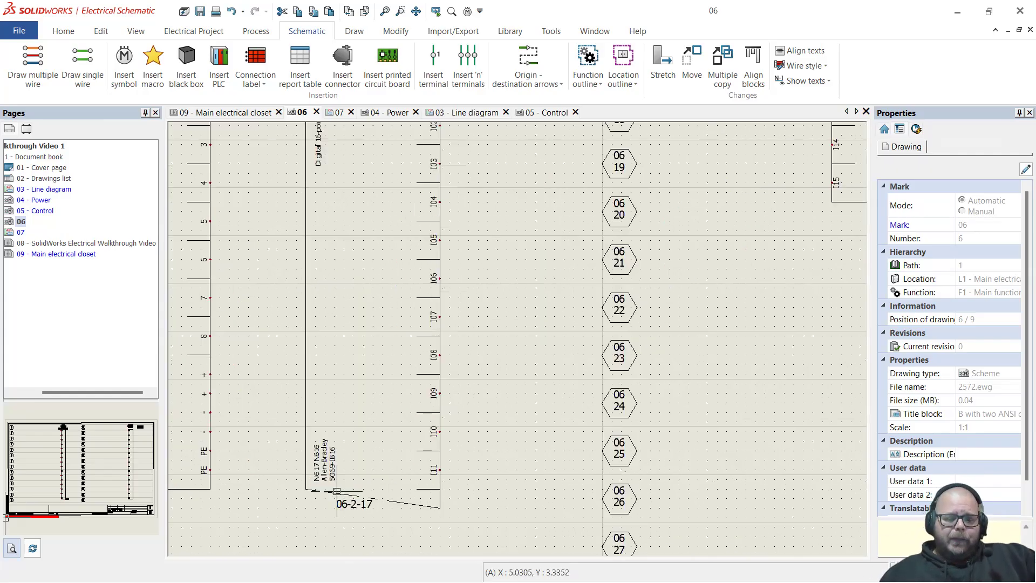
scroll(495, 368, down, 5)
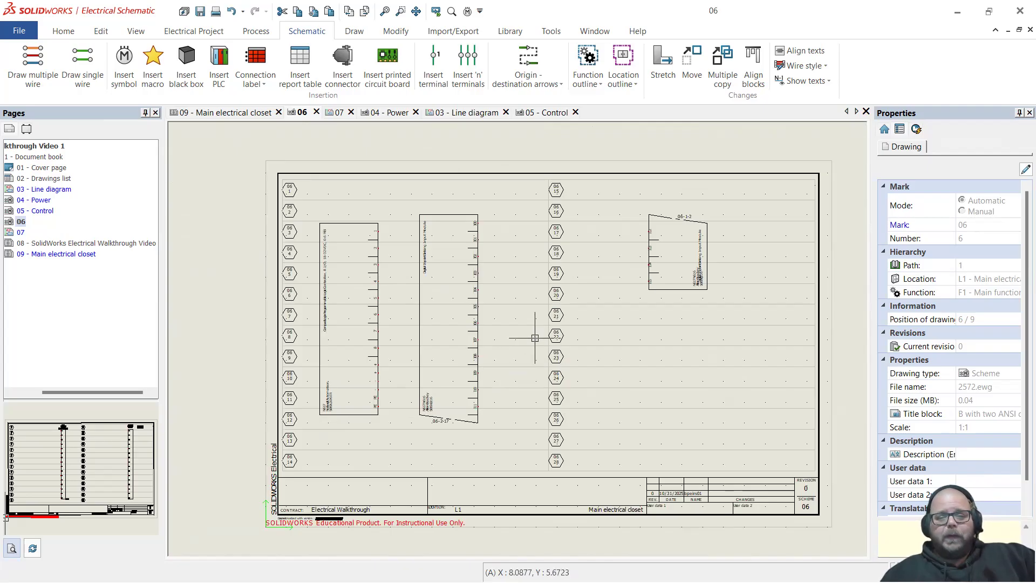
scroll(540, 335, up, 3)
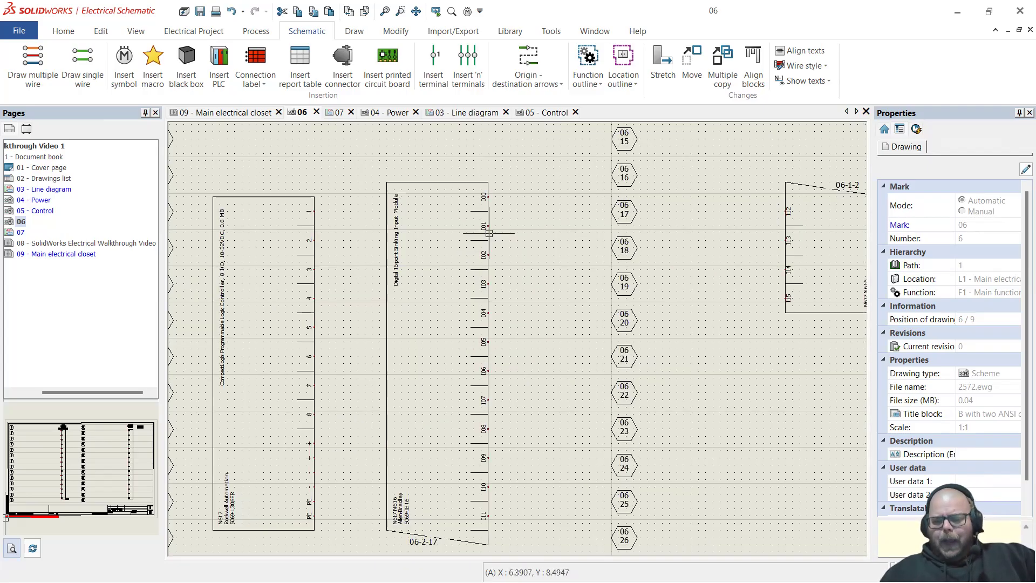
scroll(406, 201, up, 2)
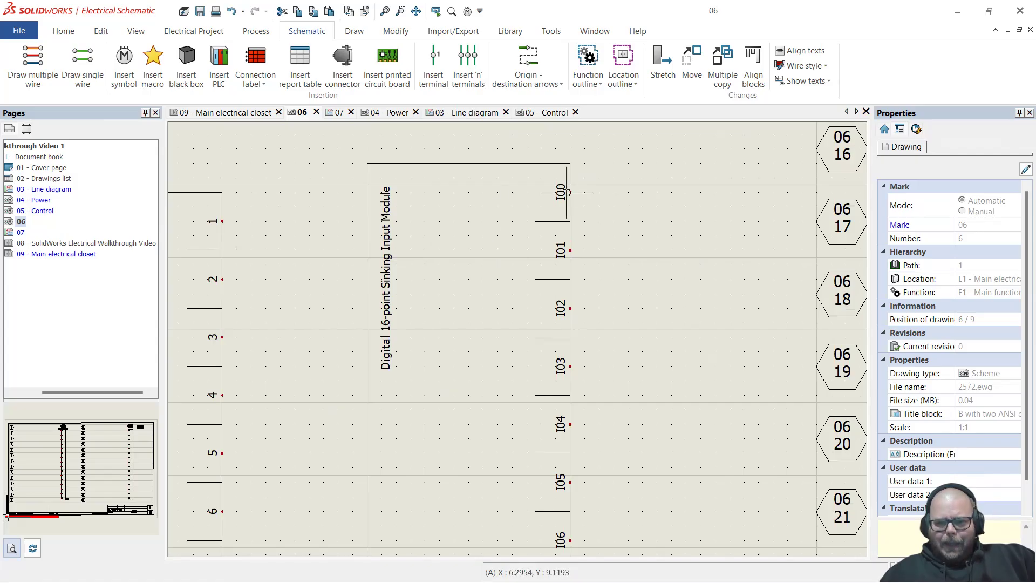
scroll(435, 220, down, 5)
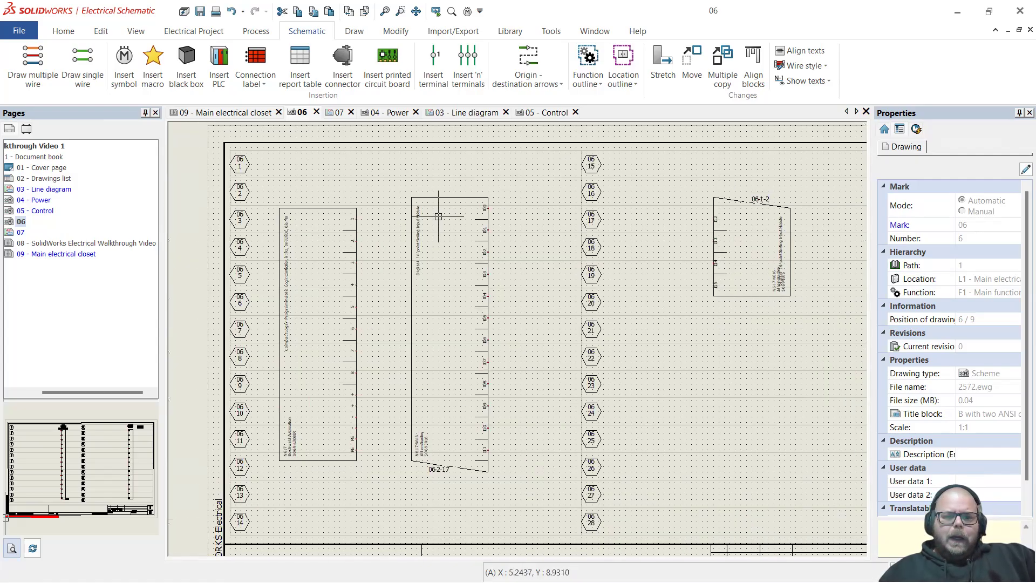
scroll(428, 391, up, 5)
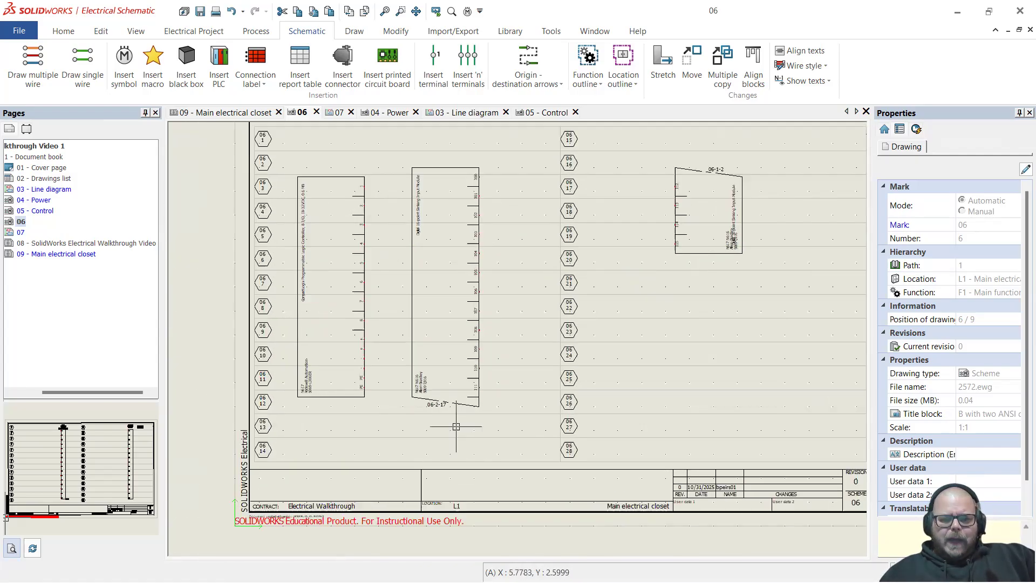
scroll(452, 372, down, 5)
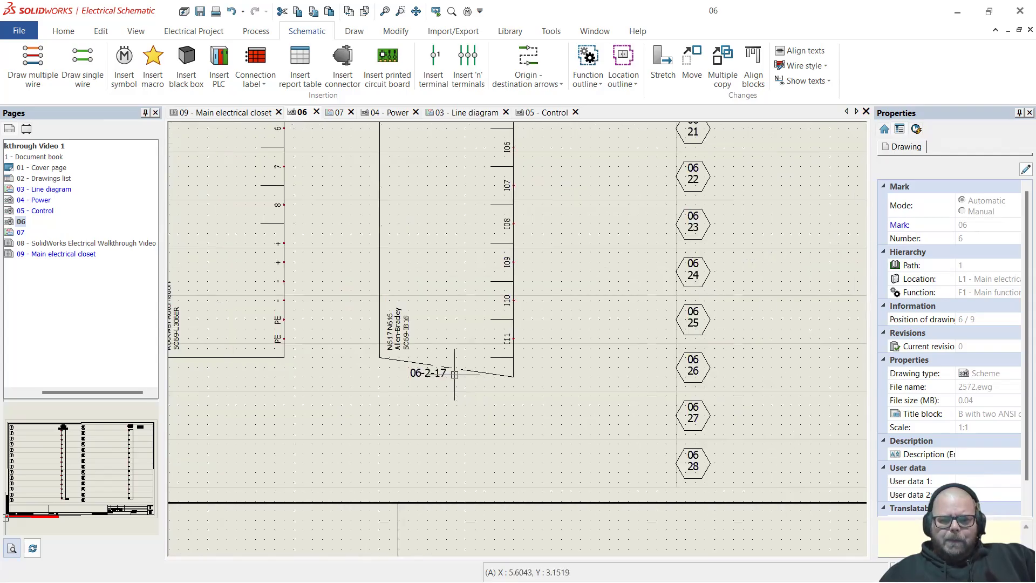
scroll(454, 373, up, 5)
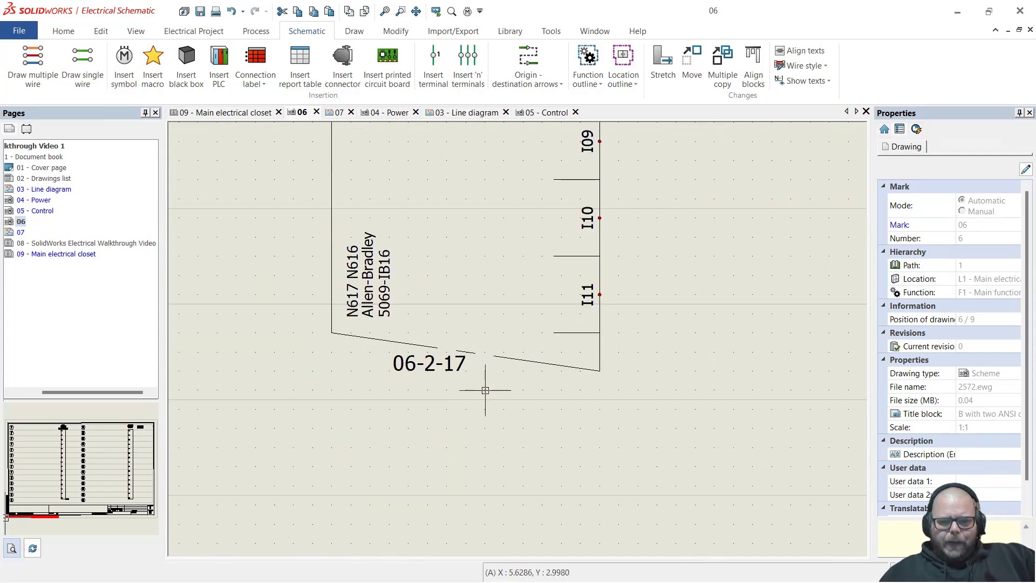
Compare the page-break cross-references 06-2-17 and 06-1-2 joining the two parts of the split 5069-IB16 card.
scroll(415, 380, down, 1)
scroll(415, 379, down, 5)
scroll(666, 168, up, 5)
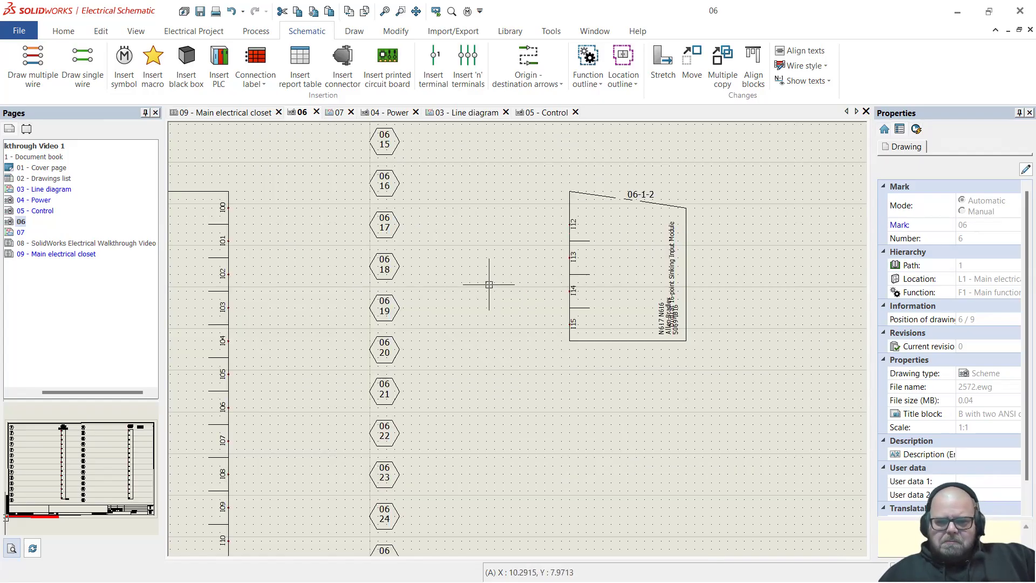
scroll(489, 282, down, 3)
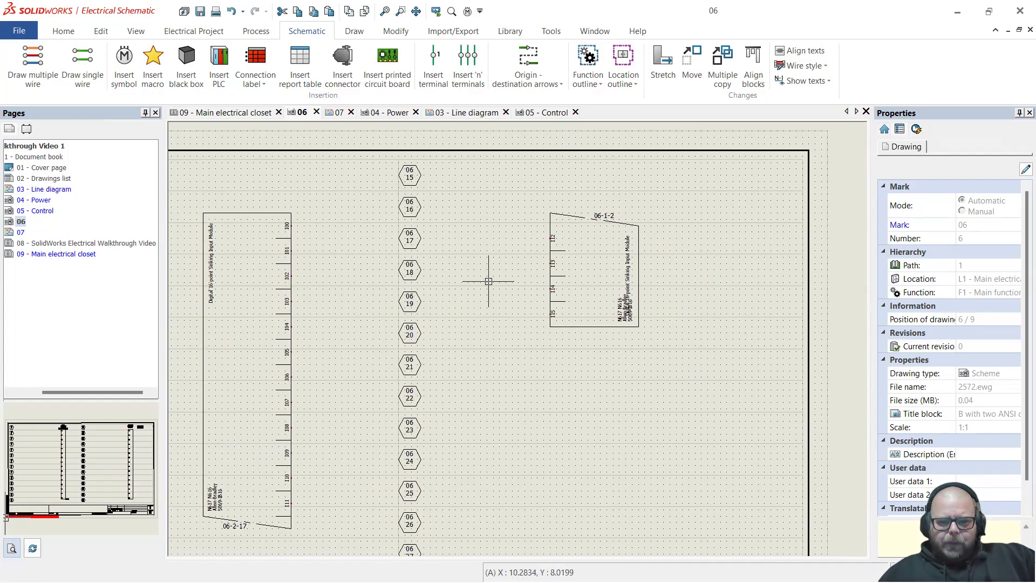
scroll(259, 512, up, 5)
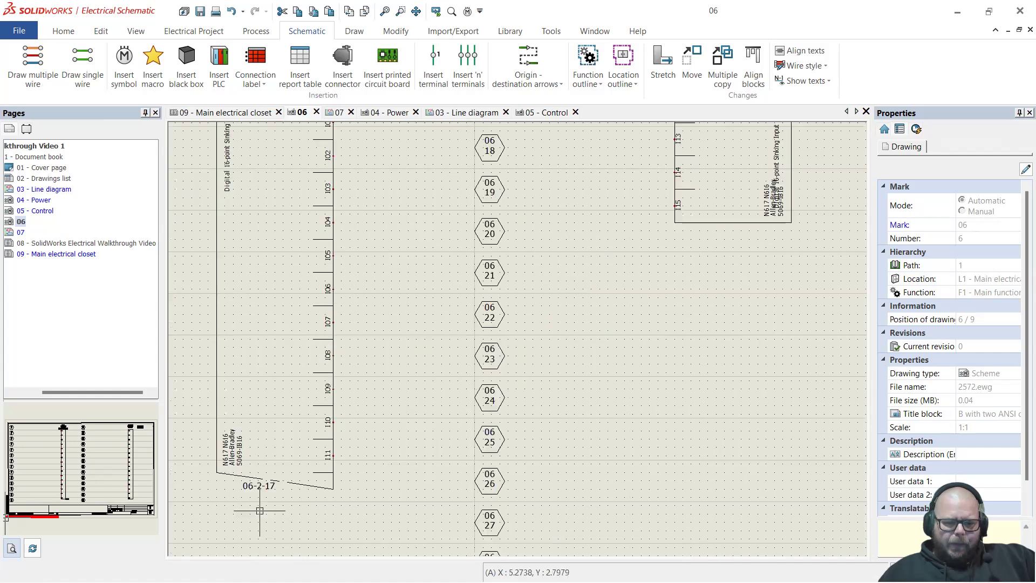
scroll(449, 398, down, 6)
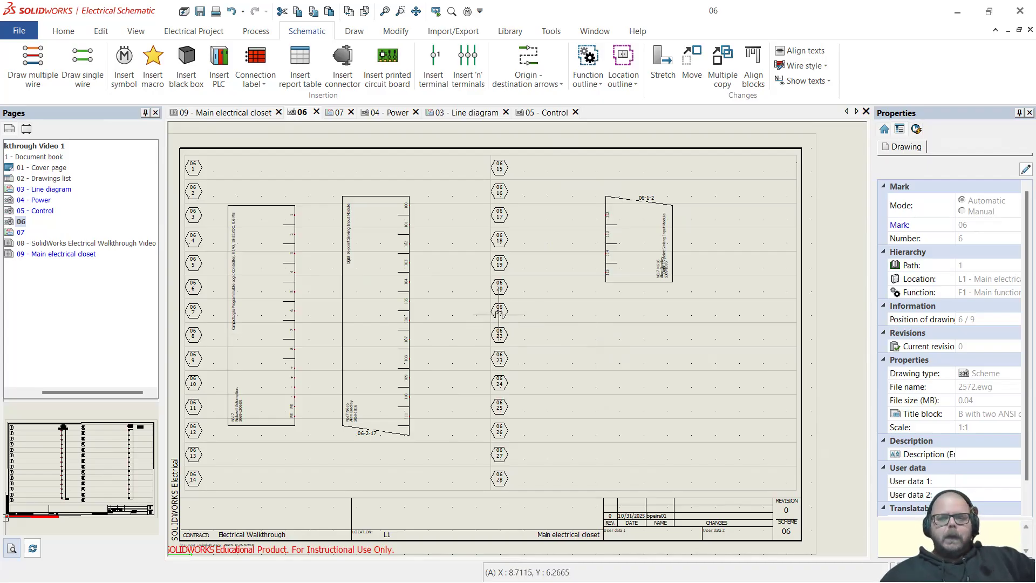
scroll(529, 310, down, 1)
scroll(352, 323, up, 2)
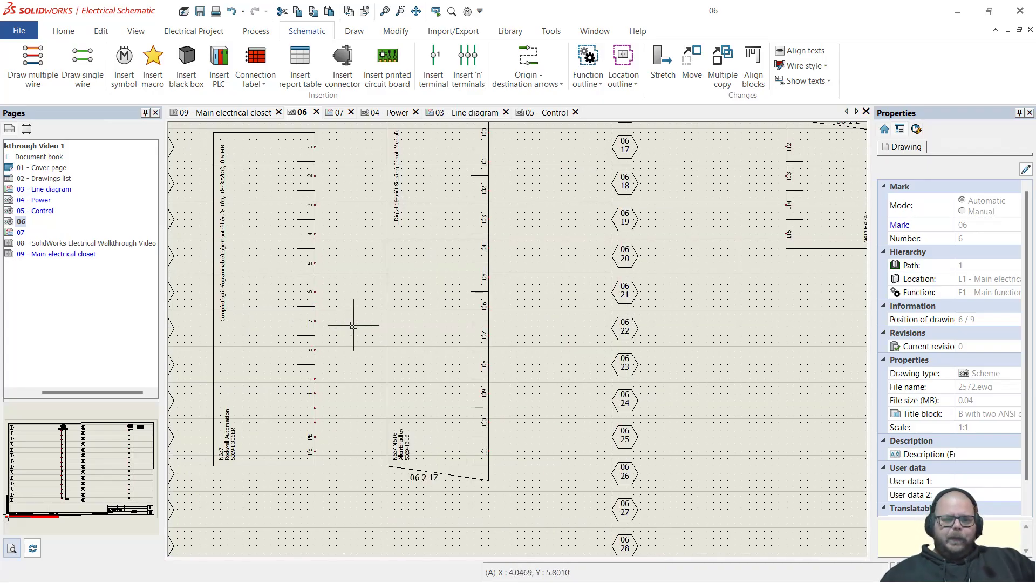
scroll(352, 315, down, 1)
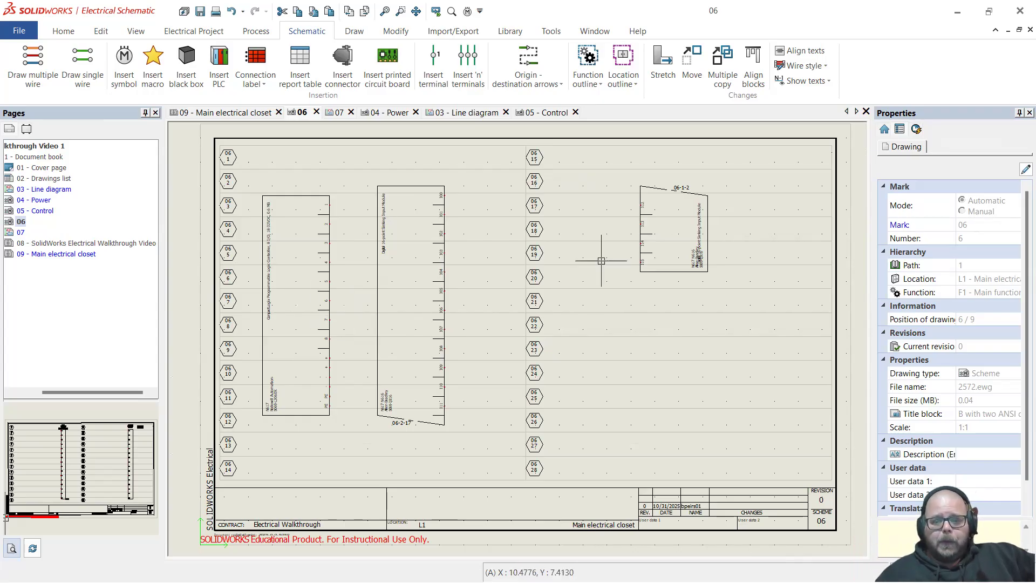
Inspect the mark, manufacturer, reference and description texts on the I12–I15 part of the 5069-IB16 card.
scroll(690, 243, up, 5)
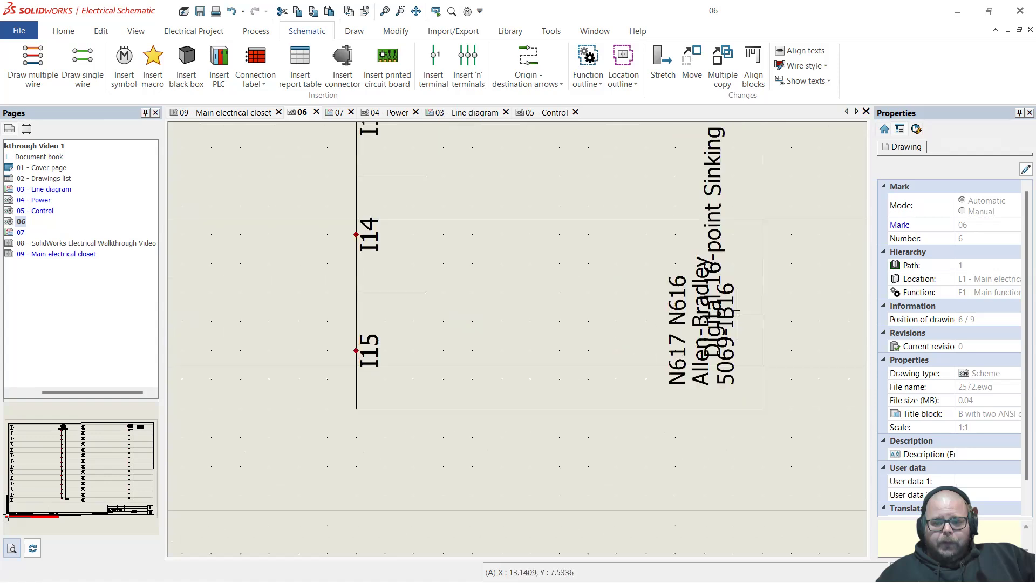
scroll(739, 233, down, 5)
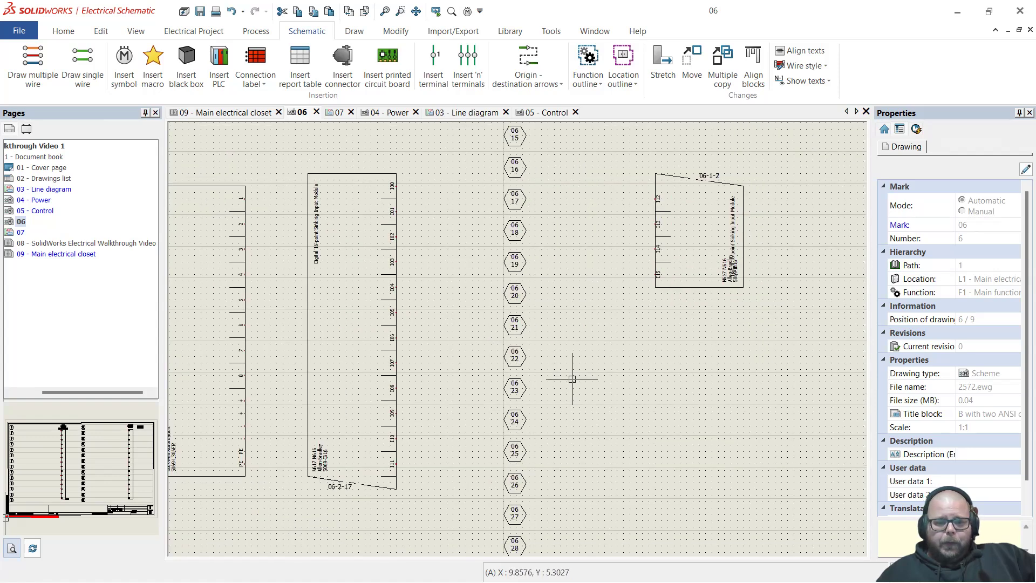
scroll(694, 219, up, 6)
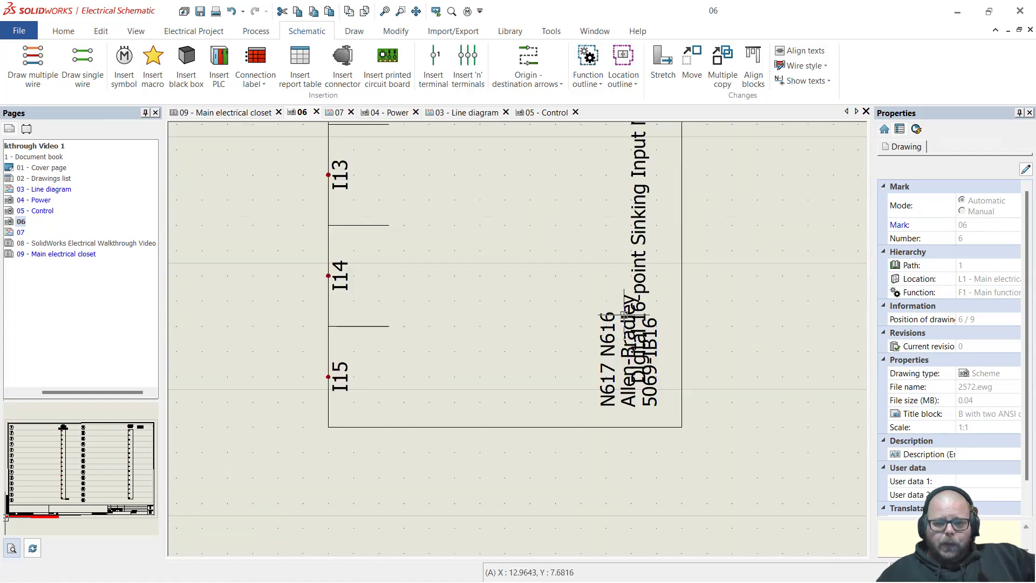
scroll(619, 294, down, 8)
scroll(271, 419, up, 3)
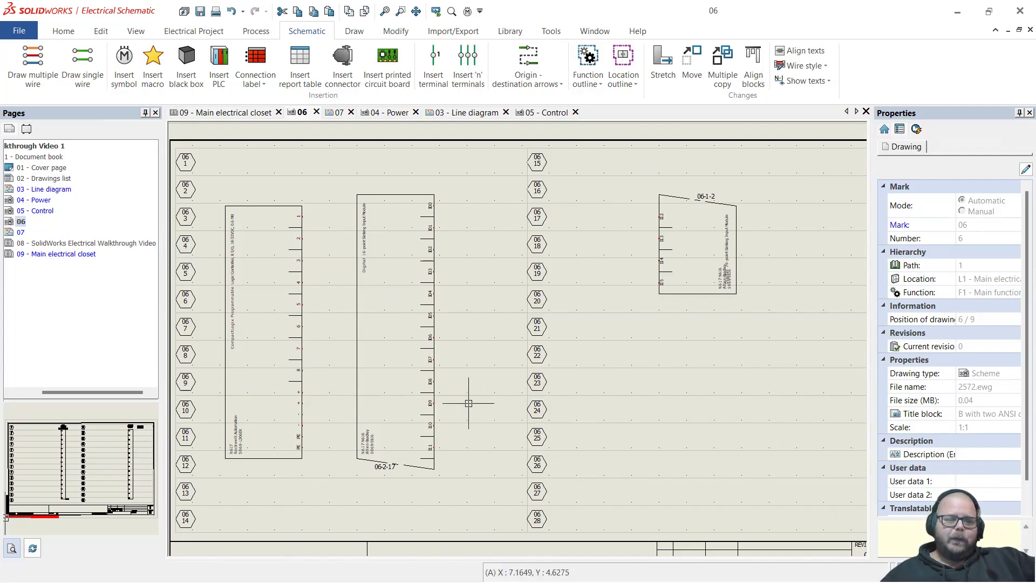
Review the I00–I11 card's channel connection points and the CompactLogix PLC's terminals and identification texts in the first column.
scroll(560, 406, up, 4)
scroll(606, 394, down, 9)
scroll(525, 452, up, 3)
scroll(532, 351, up, 6)
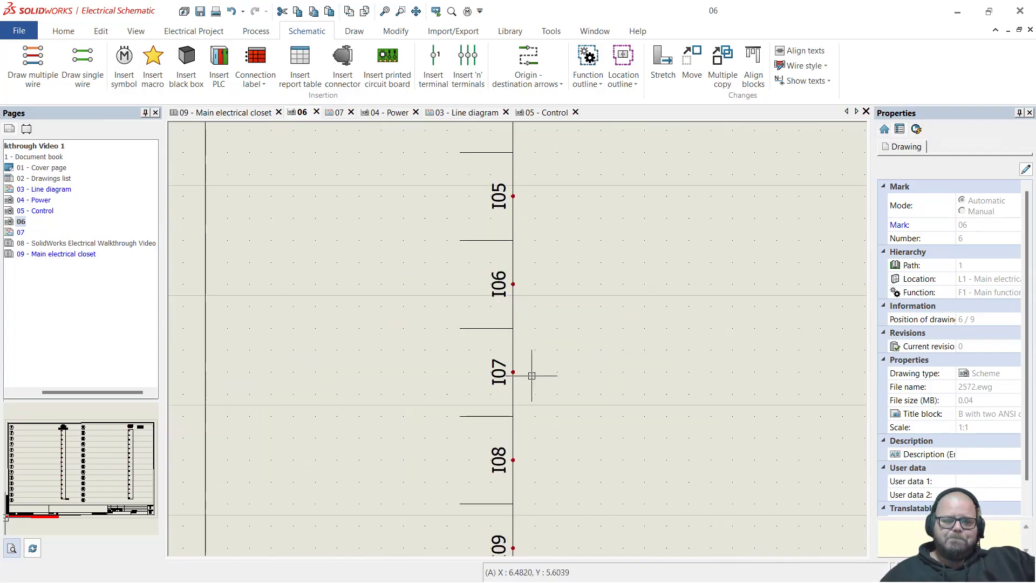
scroll(529, 370, down, 8)
scroll(540, 362, up, 2)
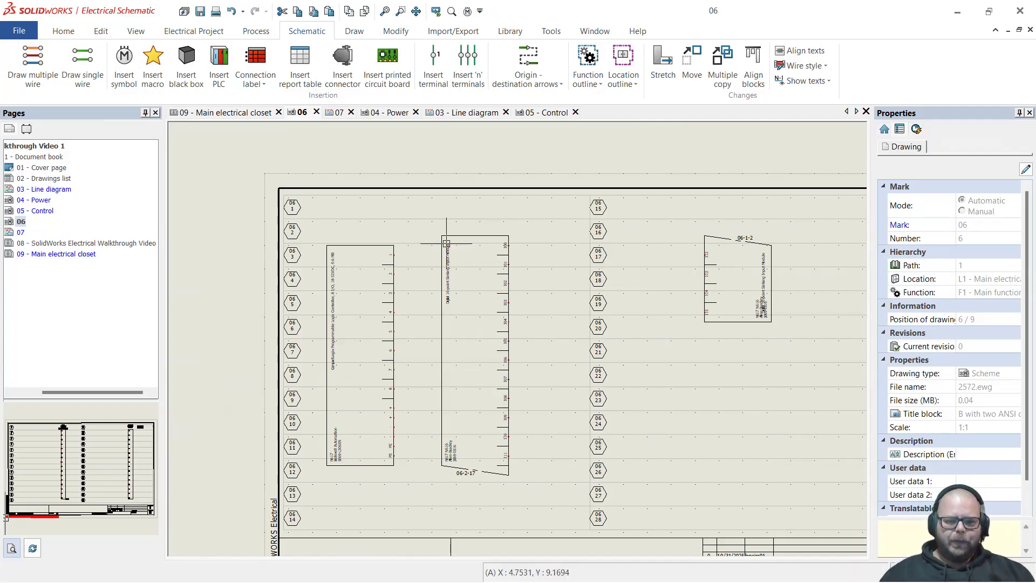
scroll(420, 458, up, 5)
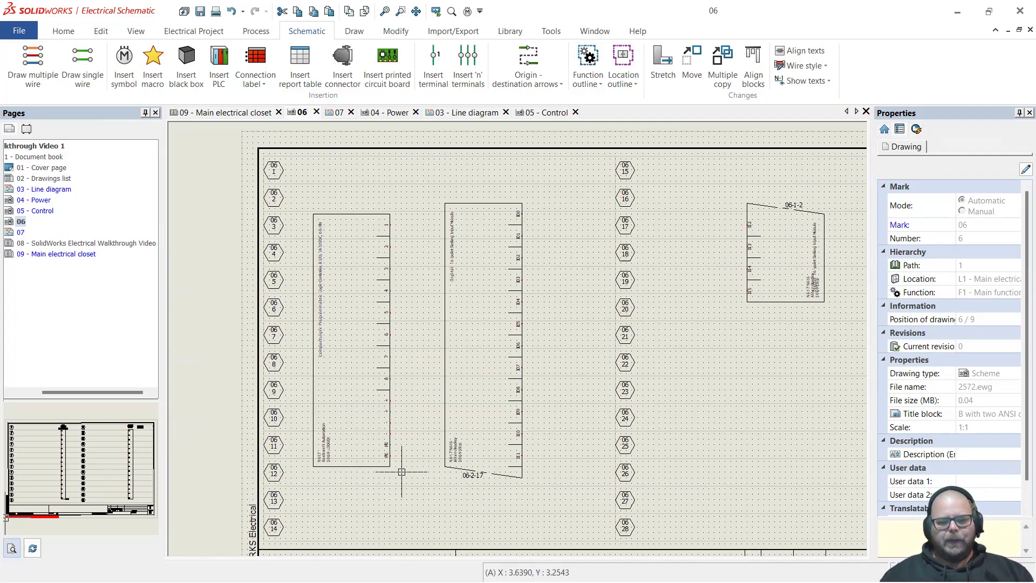
scroll(413, 456, down, 5)
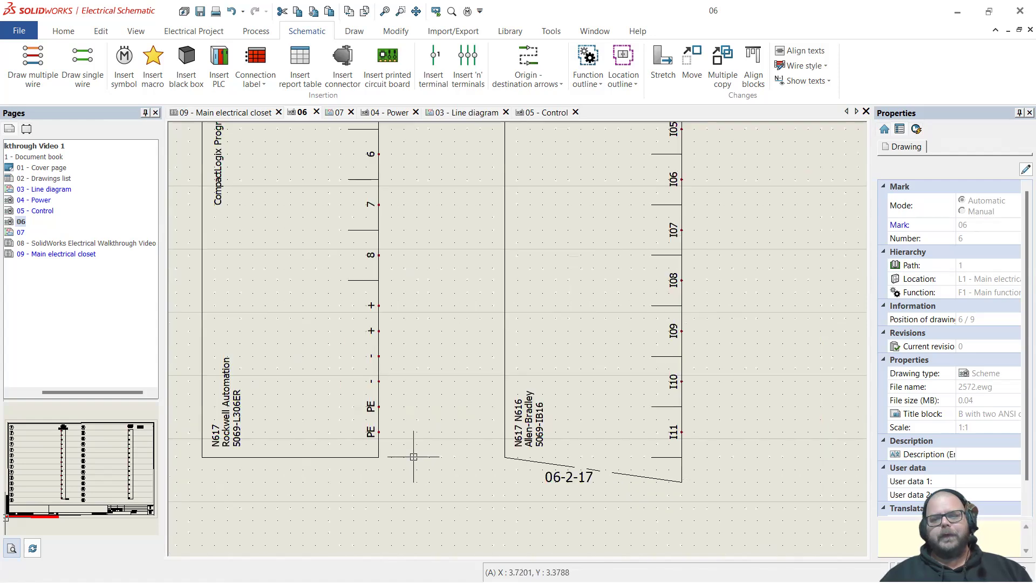
scroll(418, 461, down, 2)
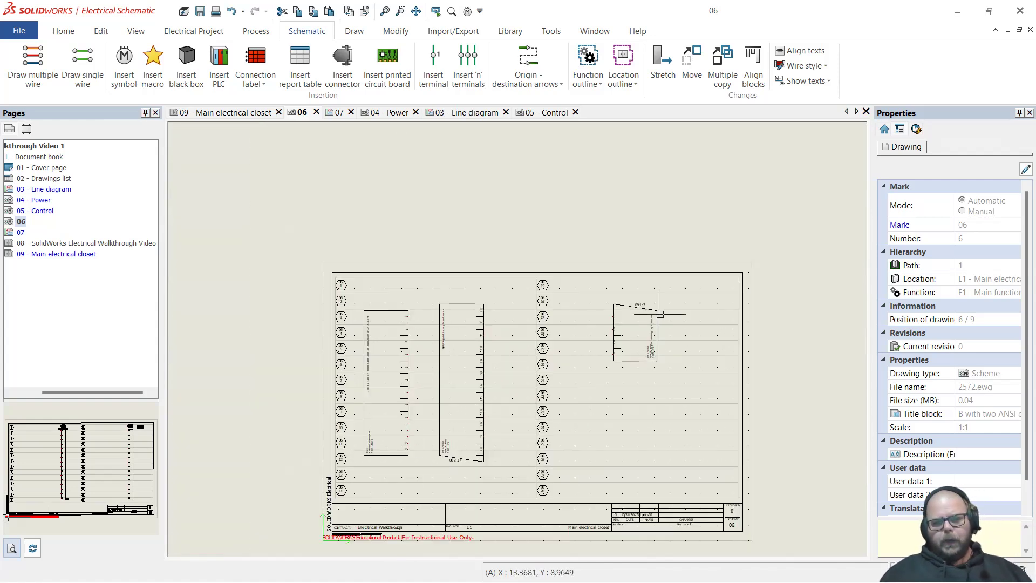
scroll(696, 292, down, 1)
scroll(659, 275, up, 2)
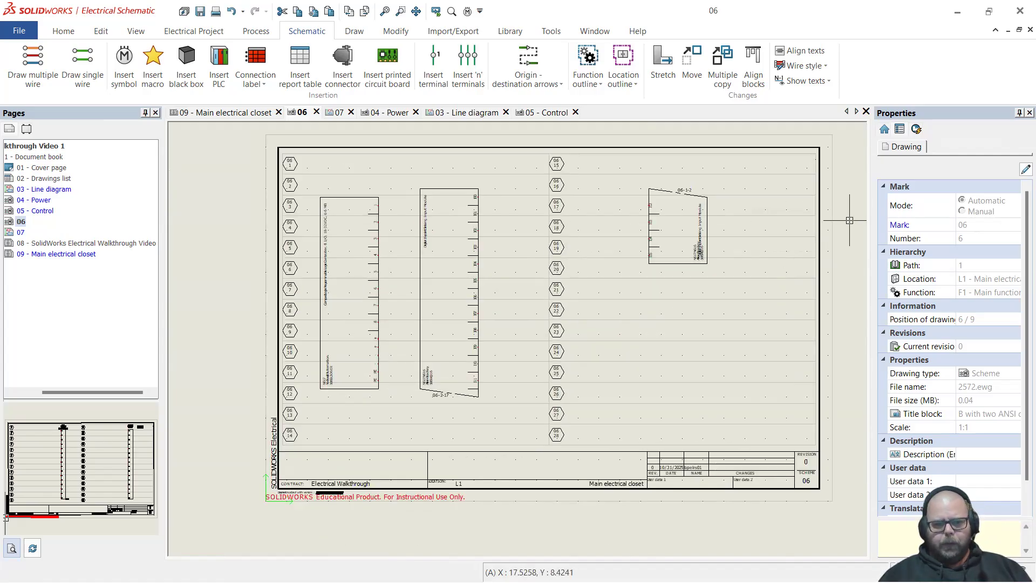